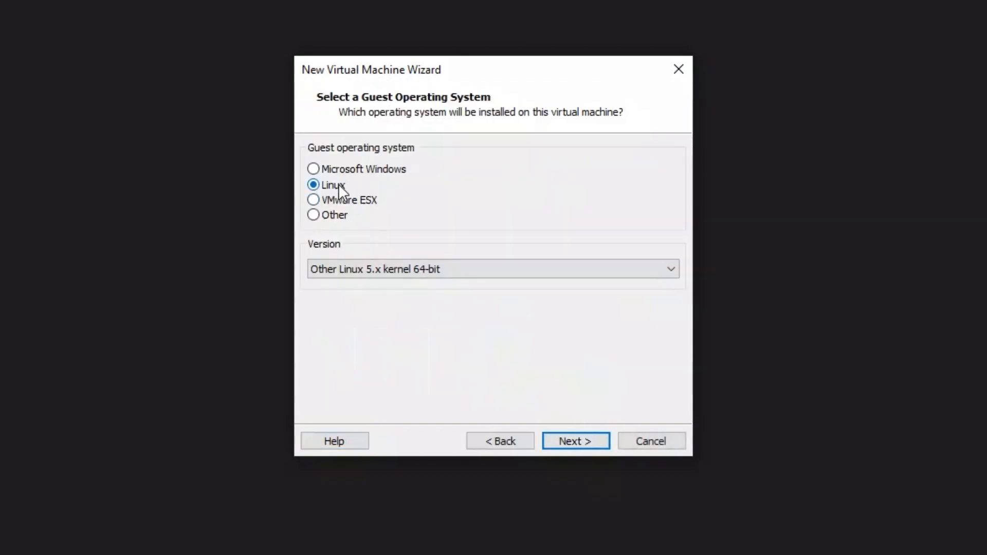
Keep Linux with Other Linux 5.x kernel 64-bit as the guest operating system and continue to the naming page
left_click(381, 271)
left_click(380, 272)
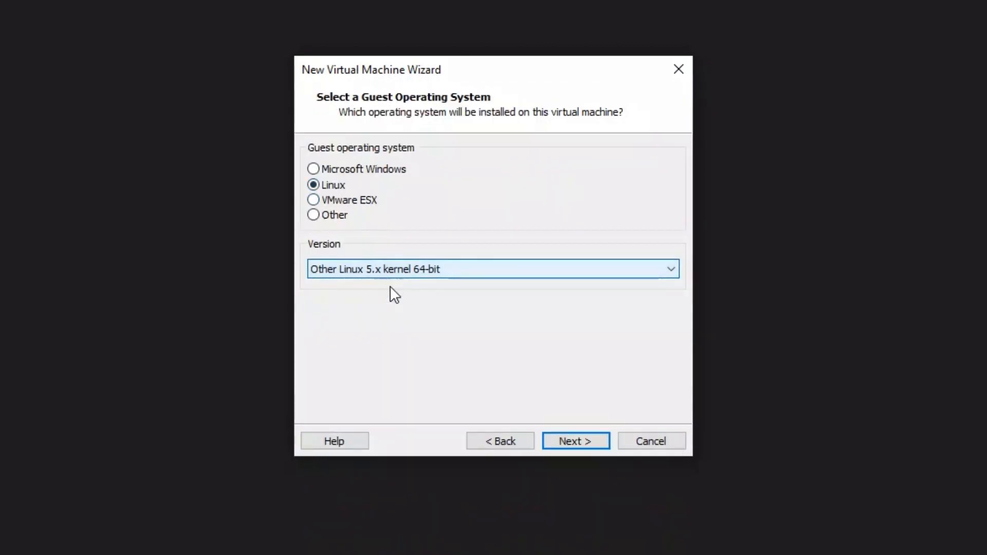
left_click(595, 449)
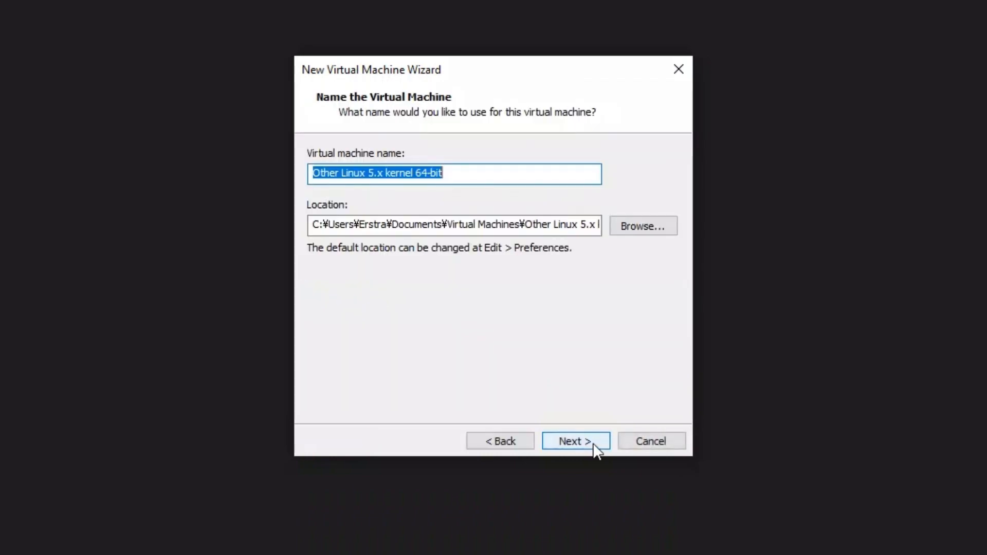
Name the virtual machine VanillaOS
type("V")
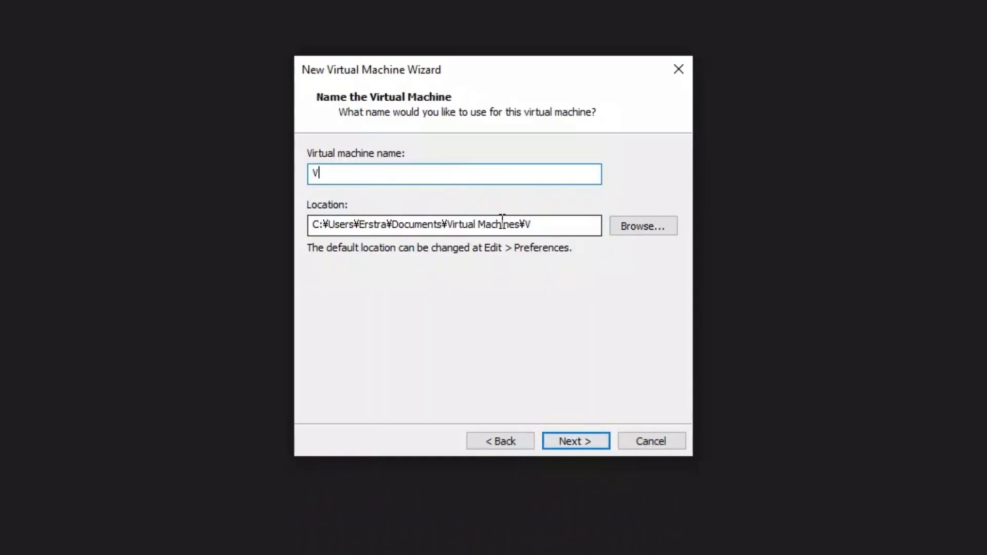
type("ai")
type("nillaOS")
left_click_drag(374, 174, 142, 161)
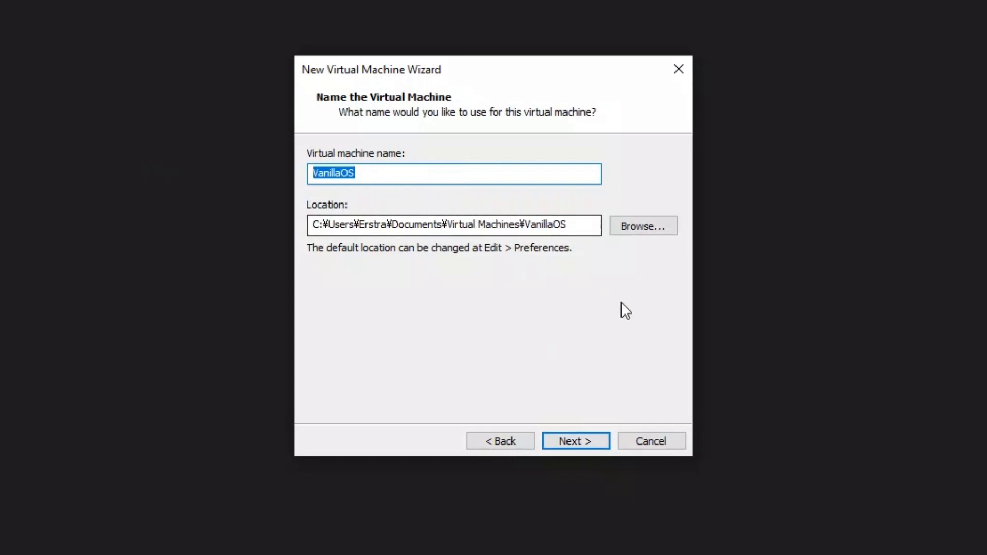
Browse for the virtual machine's location and select the DATA (D:) drive
left_click(651, 237)
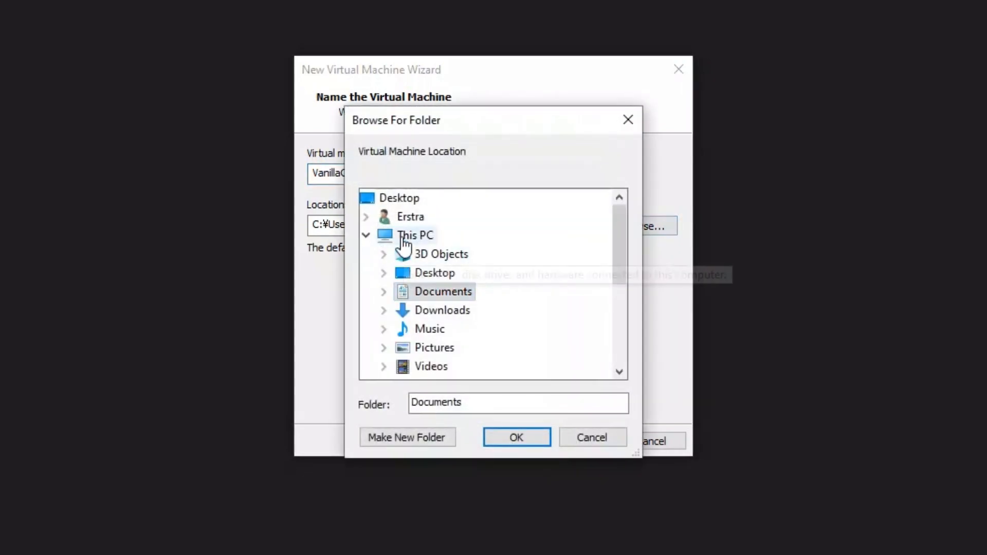
scroll(452, 298, "down", 2)
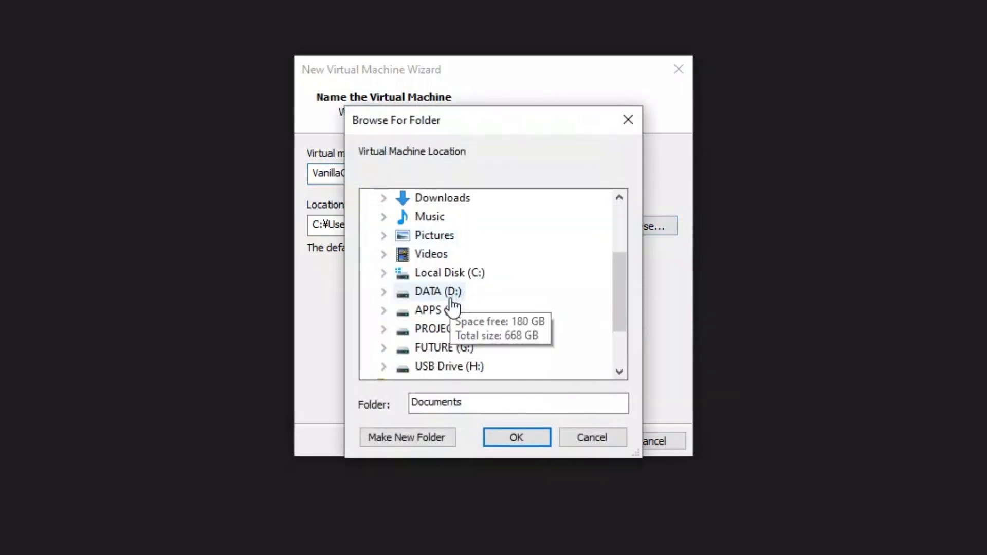
double_click(451, 293)
scroll(463, 319, "down", 3)
left_click(463, 200)
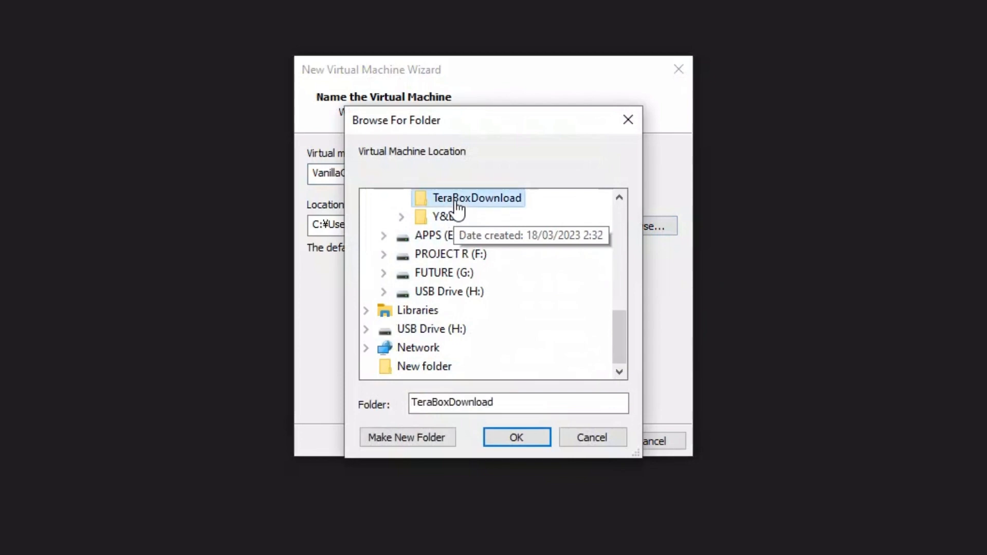
scroll(483, 262, "up", 2)
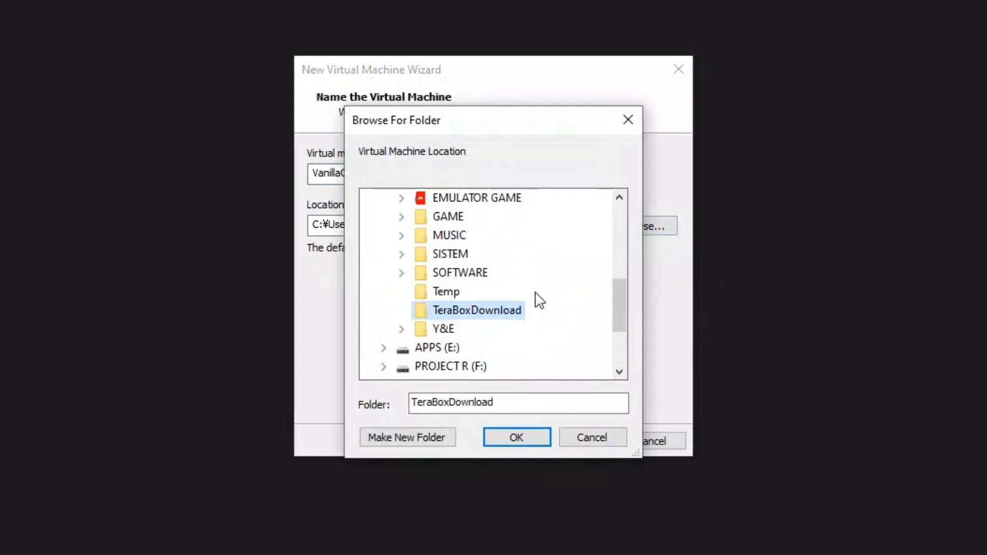
scroll(539, 303, "up", 1)
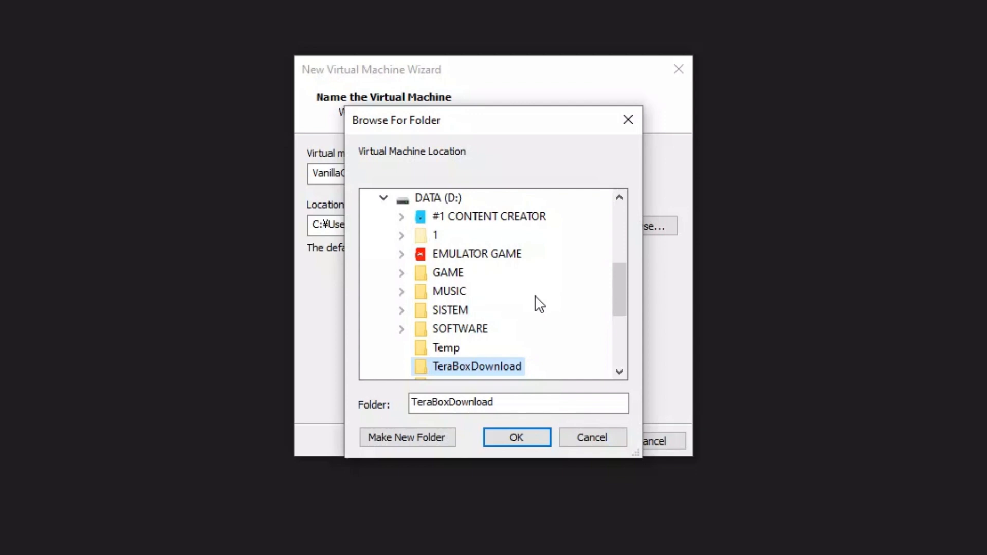
scroll(538, 303, "down", 2)
scroll(534, 298, "up", 3)
left_click(444, 255)
Create a new folder named VMWare on the D: drive and use it as the virtual machine's location
left_click(412, 436)
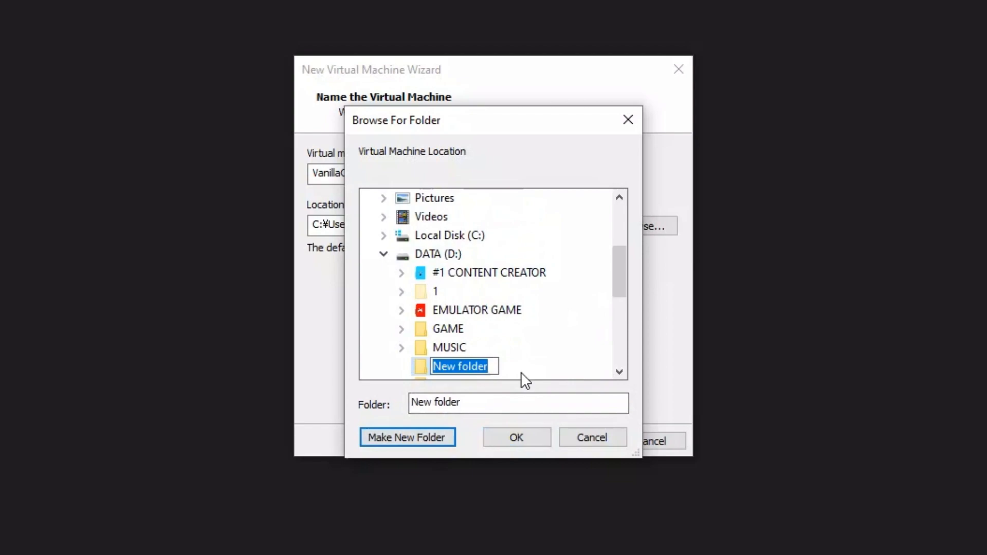
type("VMWare")
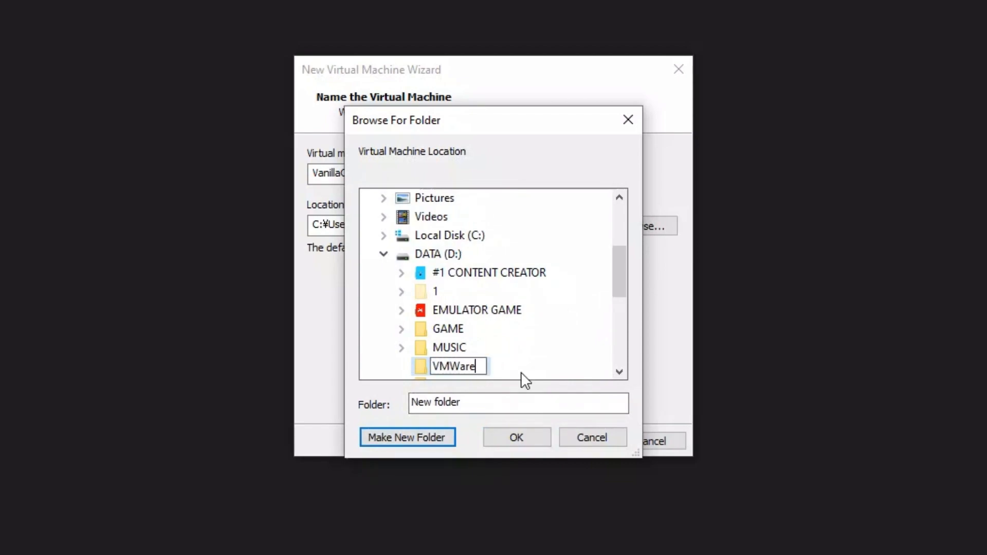
key("Escape")
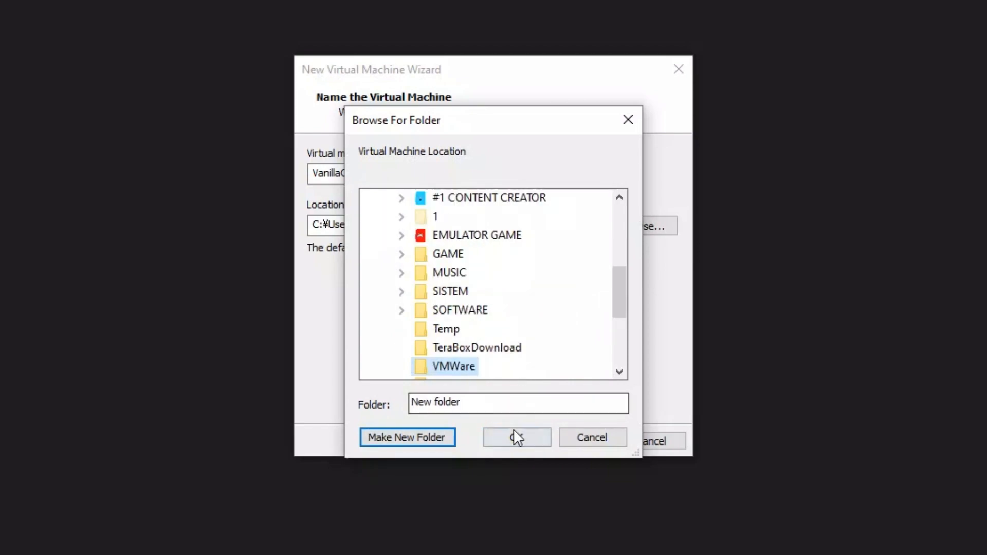
left_click(512, 432)
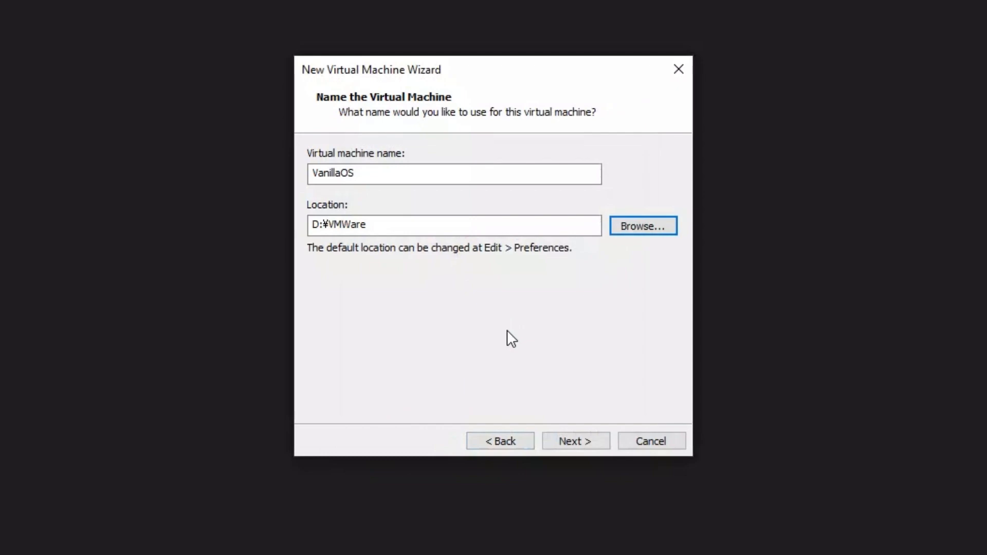
Set the maximum disk size to 80 GB, split into multiple files, and continue to the creation summary
left_click(573, 438)
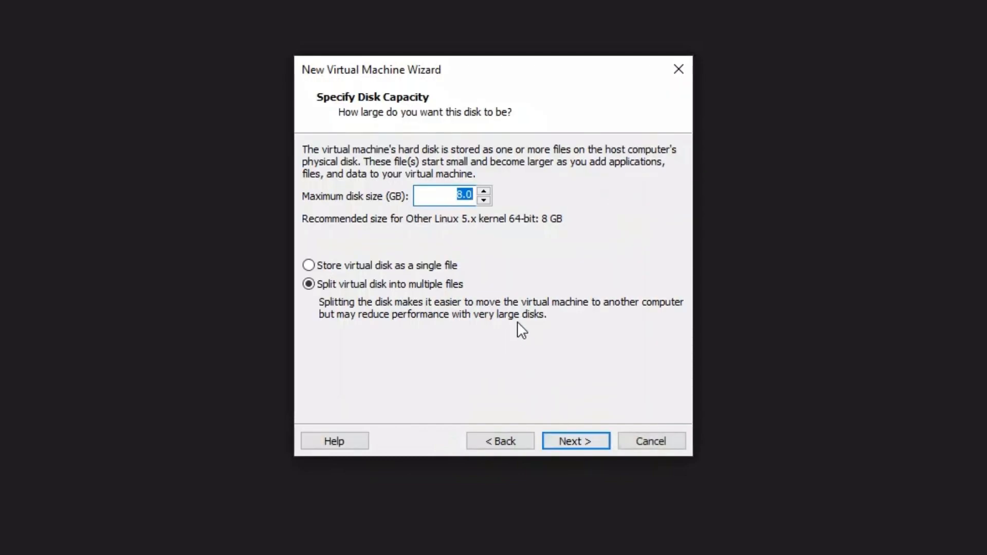
type("80")
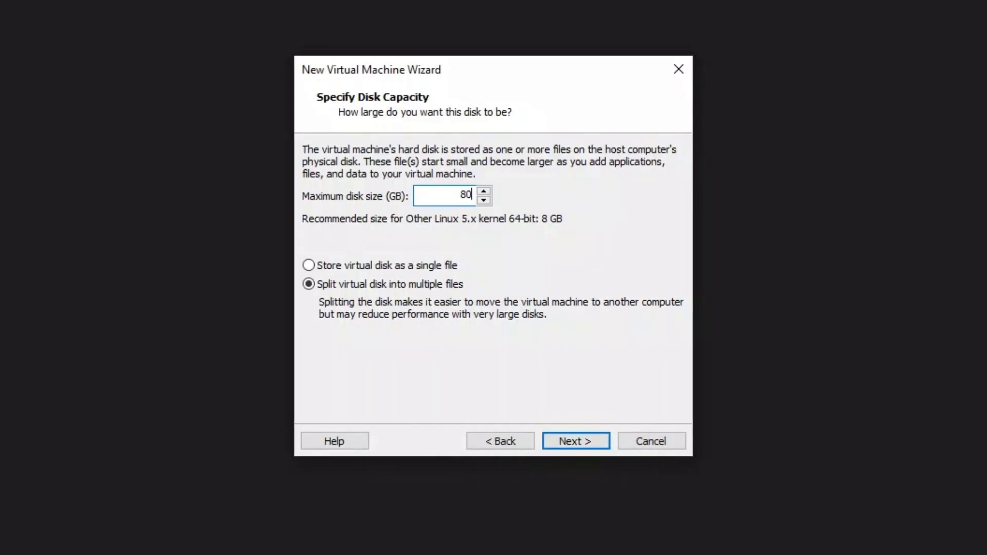
left_click(576, 441)
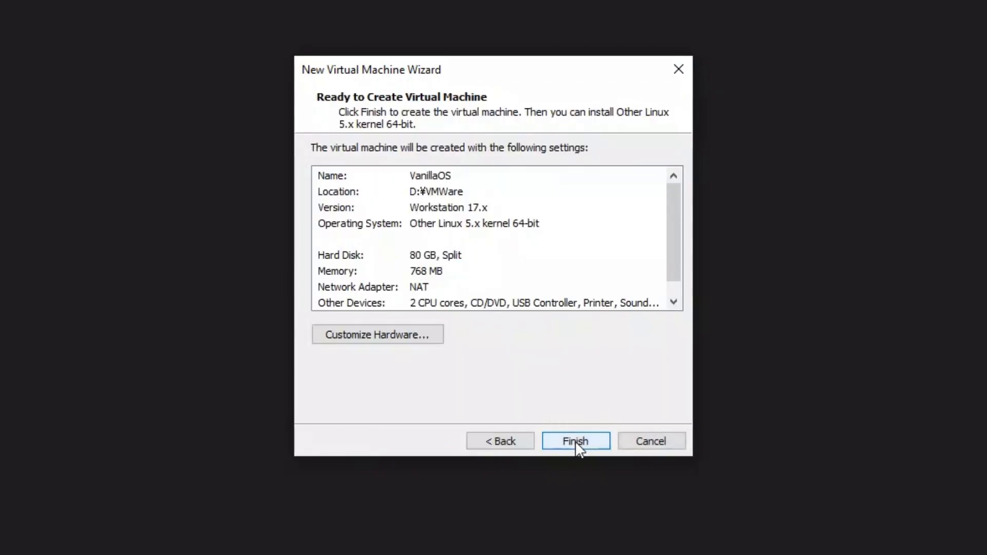
Customize the virtual machine's hardware and switch the CD/DVD (IDE) drive to use an ISO image file
left_click(437, 335)
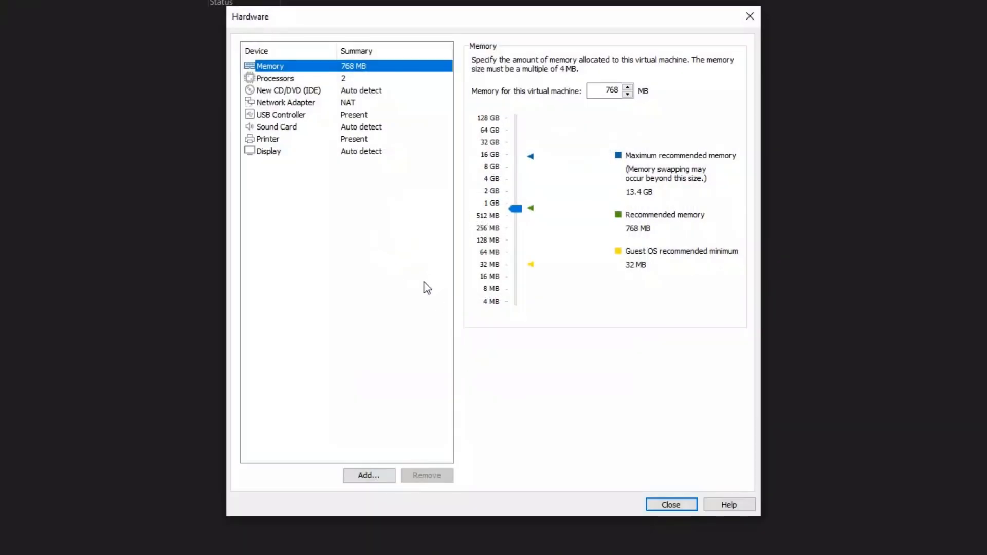
left_click(367, 103)
left_click(367, 116)
left_click(366, 128)
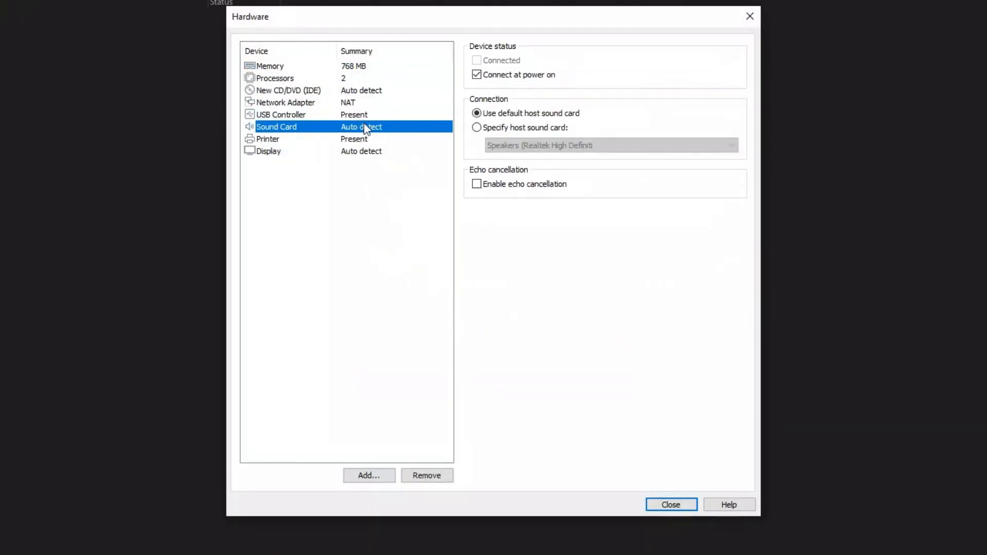
left_click(366, 78)
left_click(363, 91)
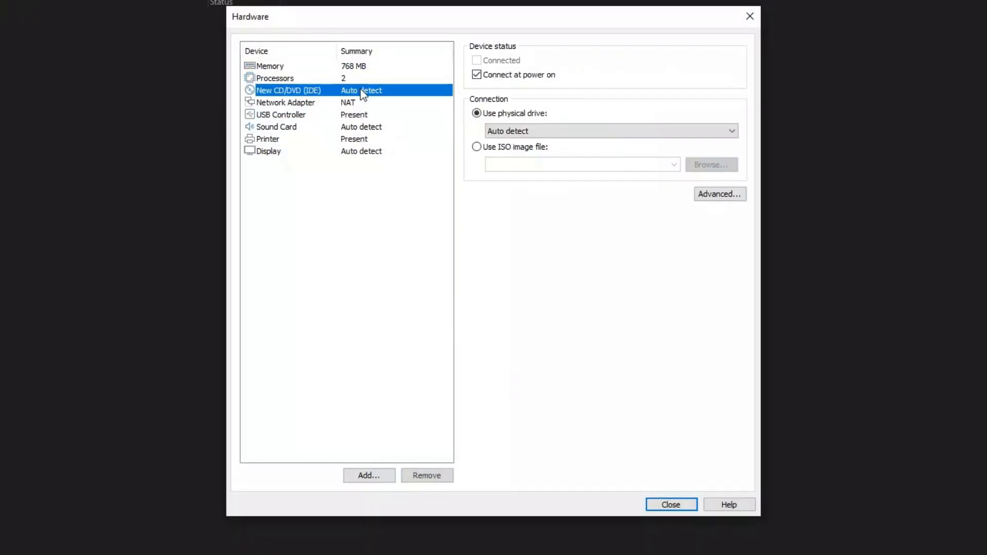
left_click(477, 147)
left_click(674, 164)
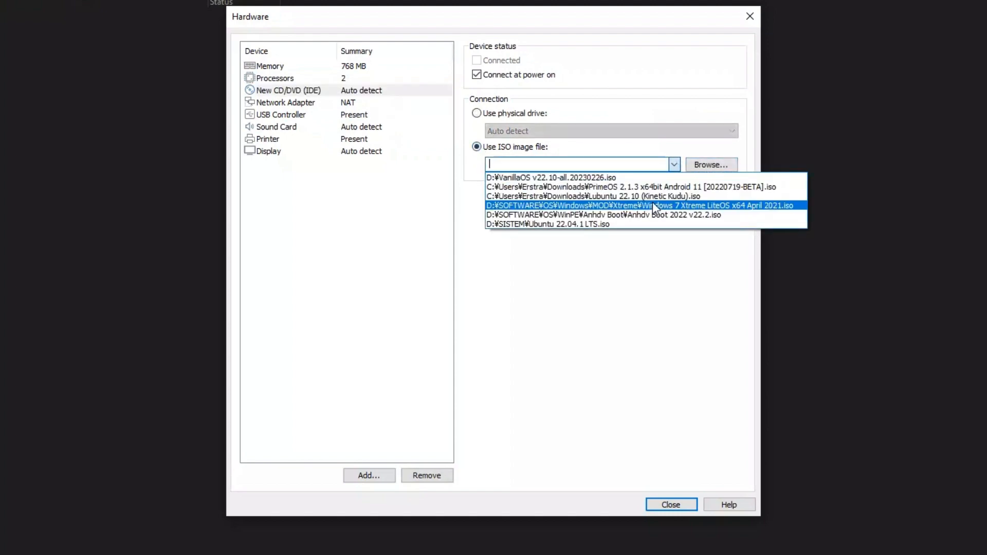
left_click(674, 165)
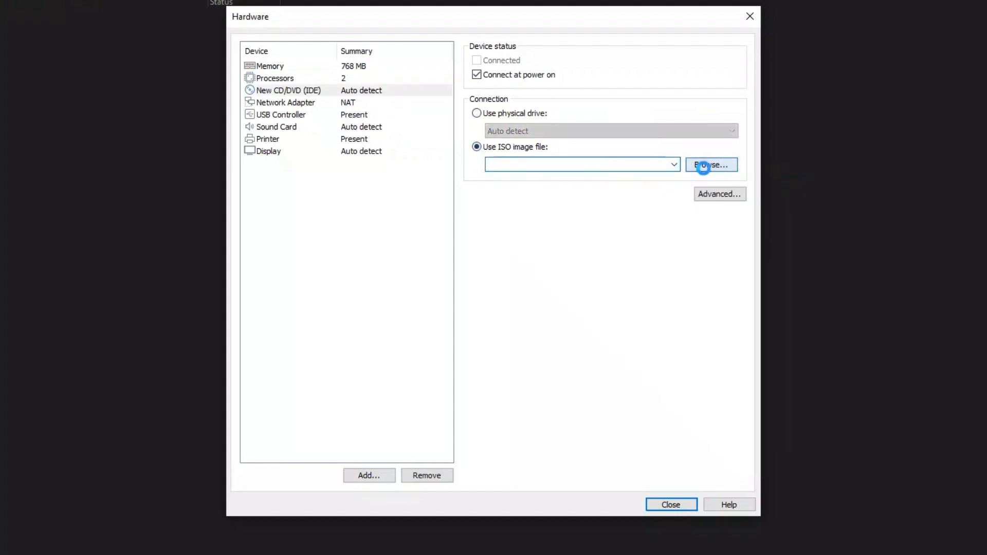
Load VanillaOS v22.10-all.20230226.iso from the DATA (D:) drive as the CD/DVD image
left_click(705, 165)
left_click(287, 269)
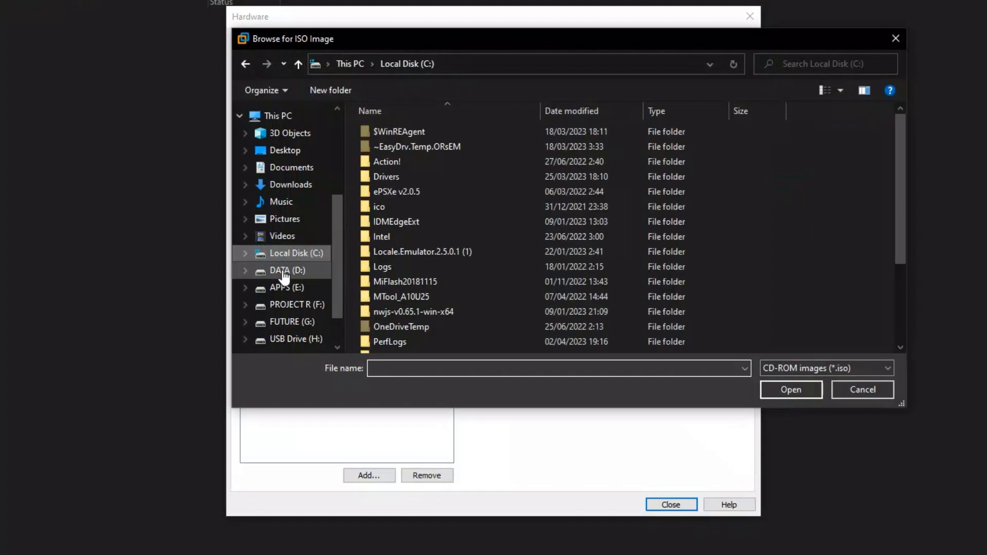
left_click(519, 300)
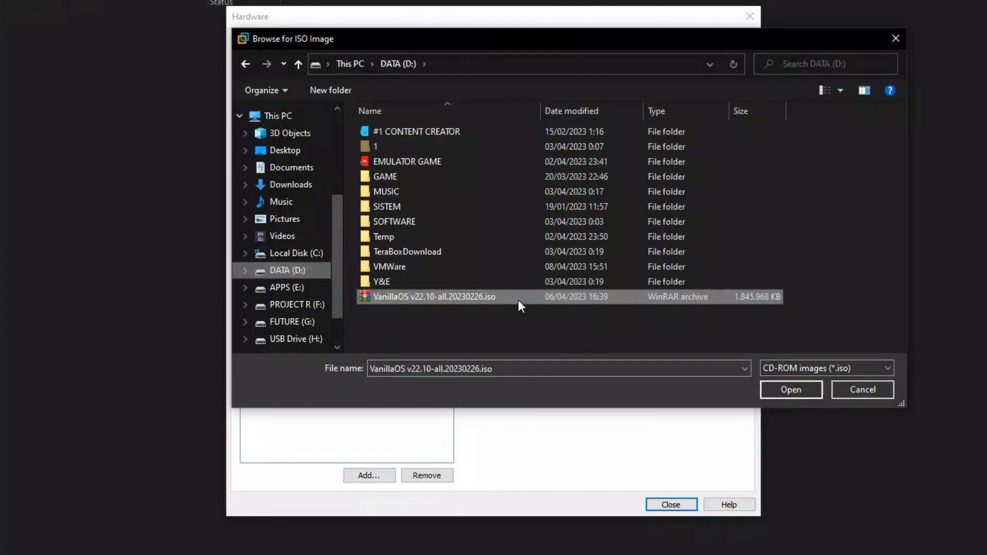
left_click(794, 392)
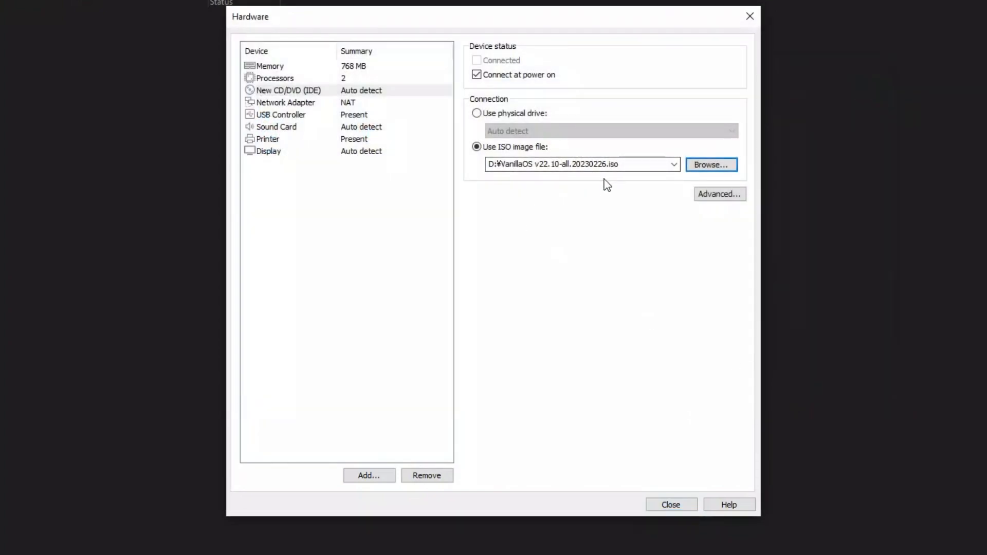
Set the virtual machine's memory to 4 GB and finish creating the machine
left_click(670, 504)
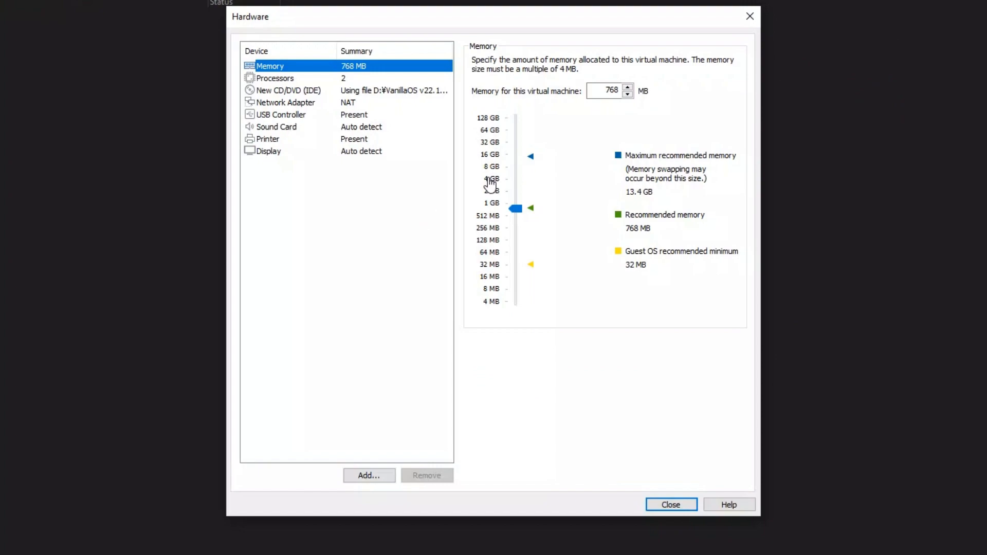
left_click(489, 179)
left_click(671, 505)
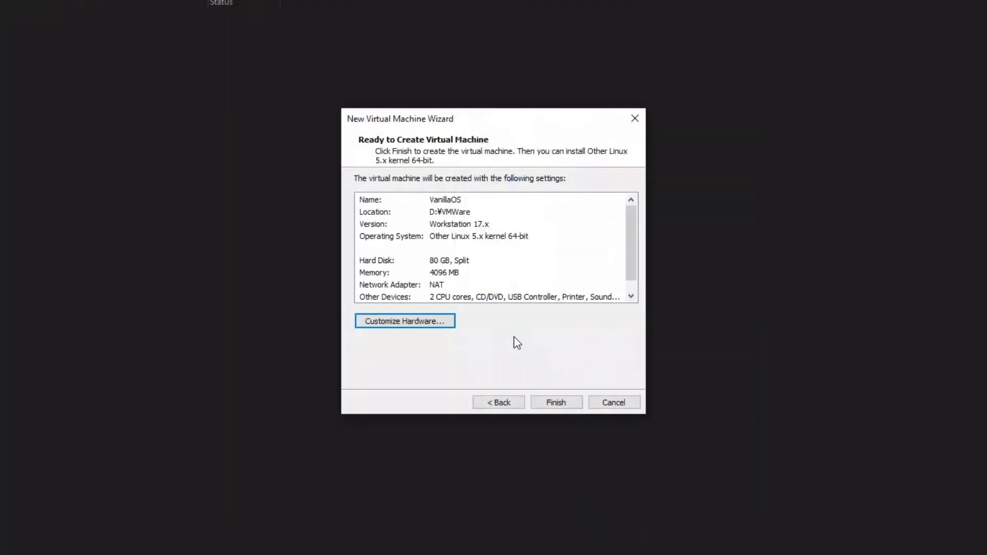
left_click(563, 405)
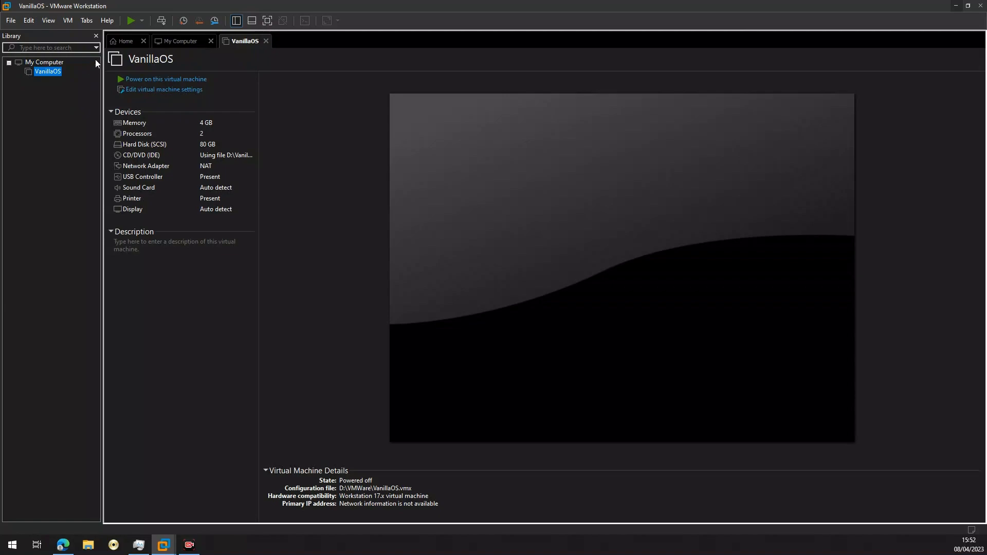
Power on the VanillaOS virtual machine, dismiss the virtual printing notification and show the machine in full screen
left_click(131, 21)
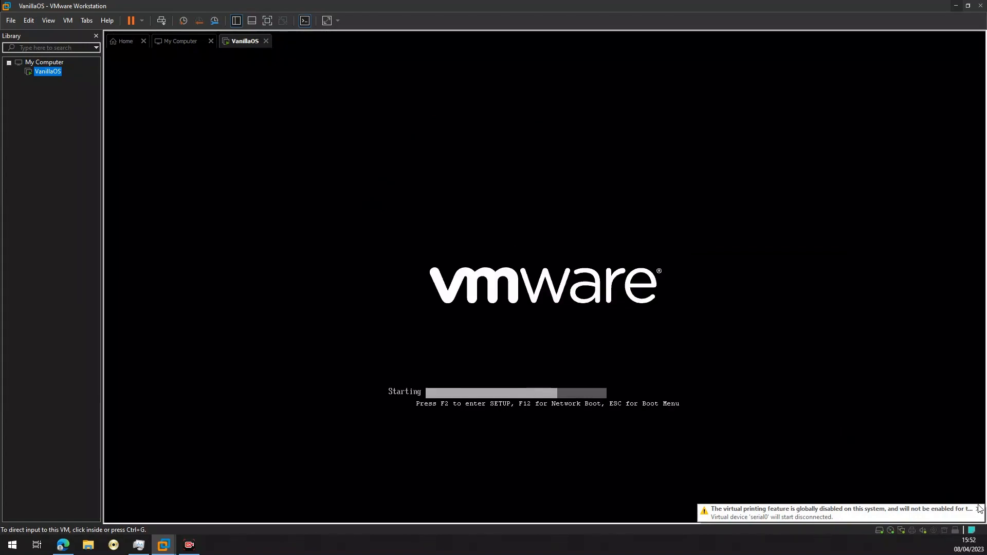
left_click(978, 509)
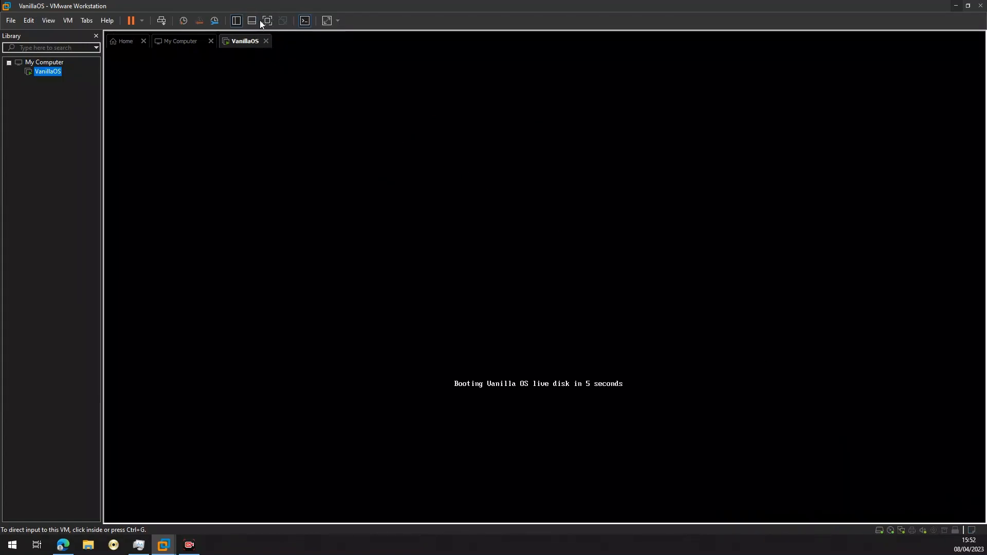
left_click(265, 22)
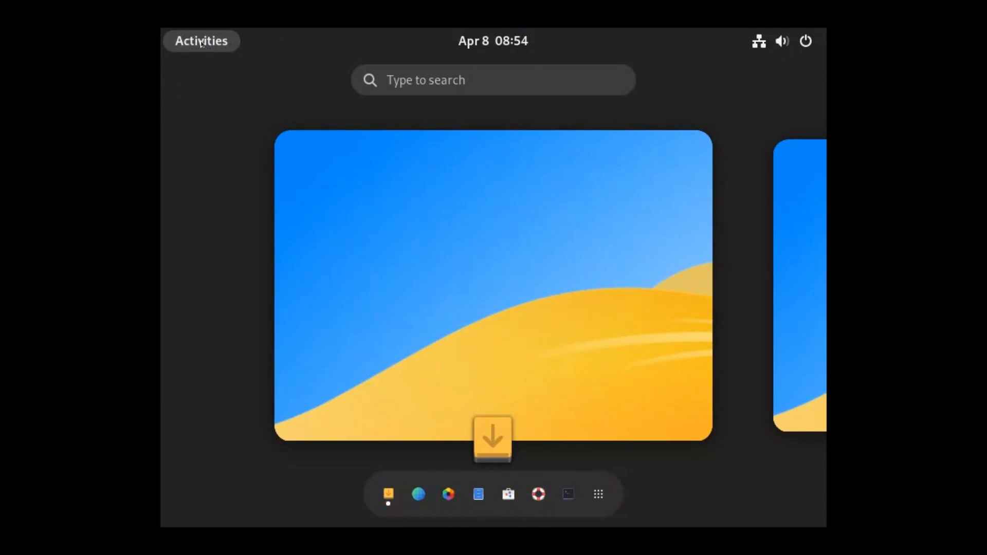
Open the live session's Settings and set Screen Blank to Never in the power saving options
left_click(230, 43)
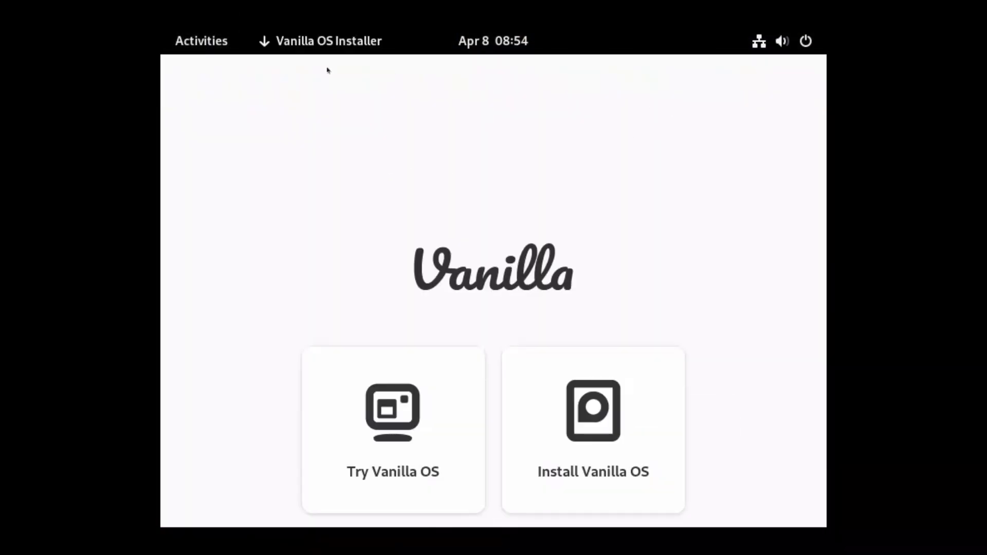
left_click(232, 45)
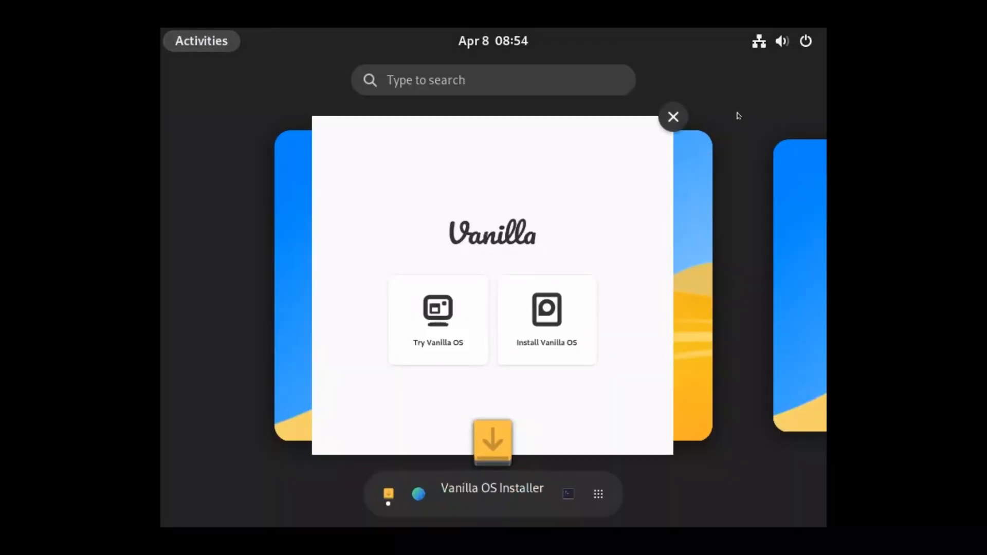
left_click(606, 495)
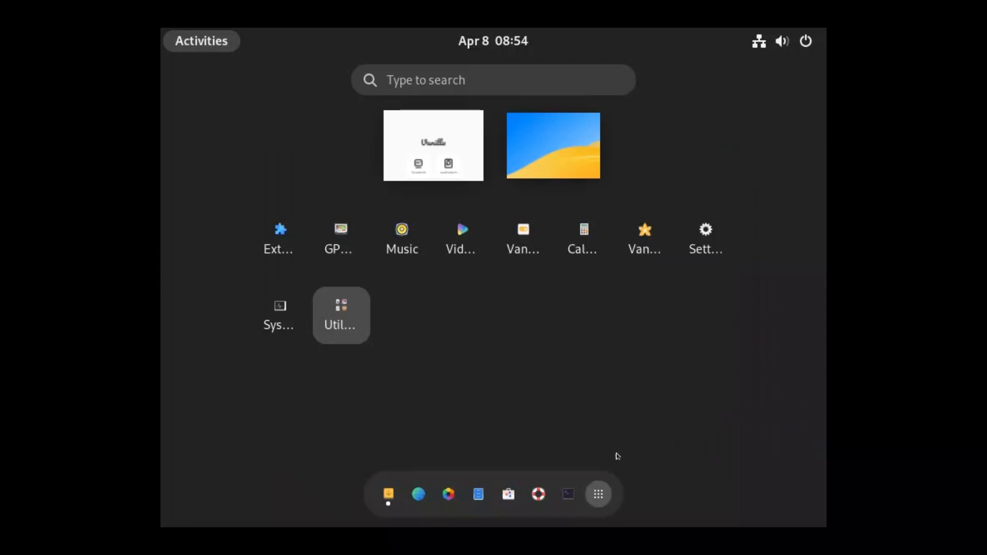
left_click(708, 251)
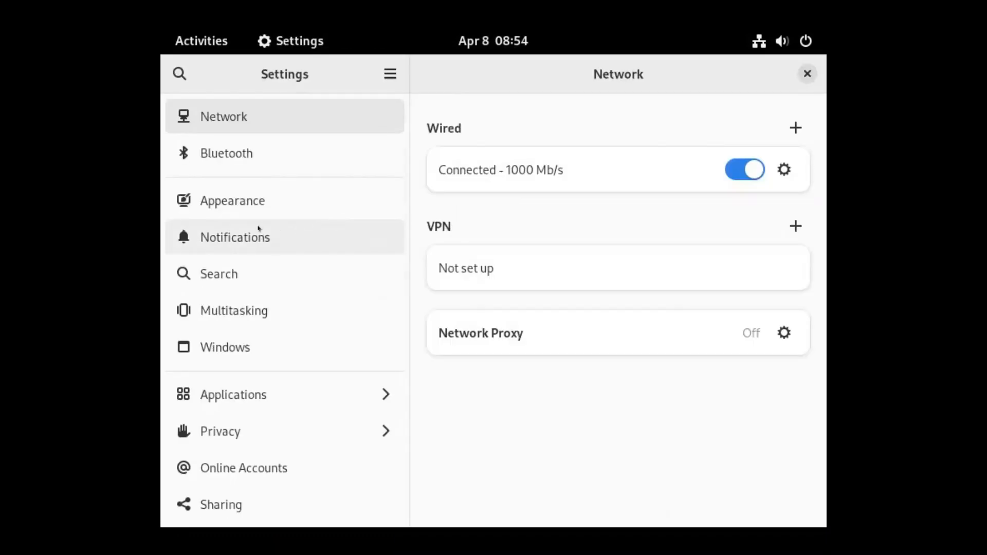
scroll(265, 434, "down", 5)
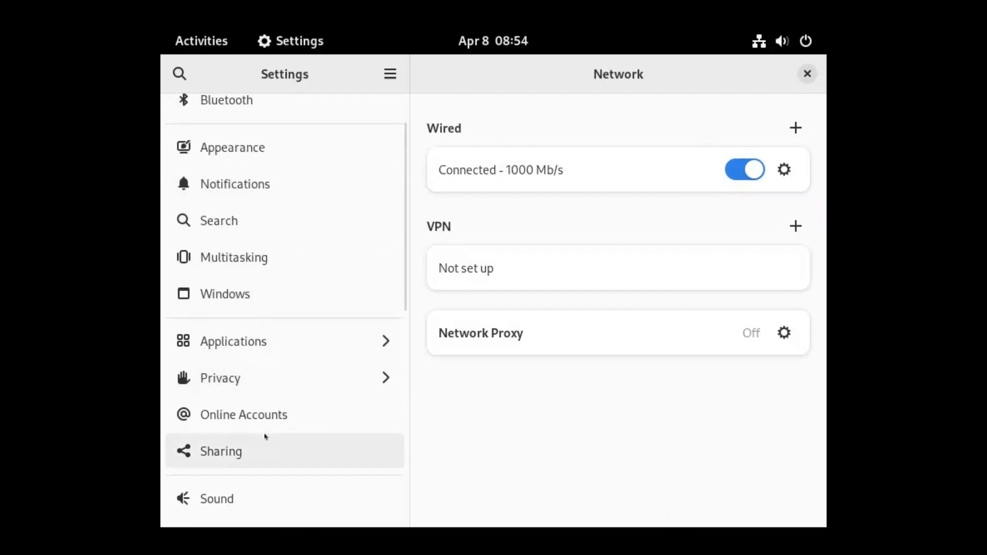
left_click(250, 329)
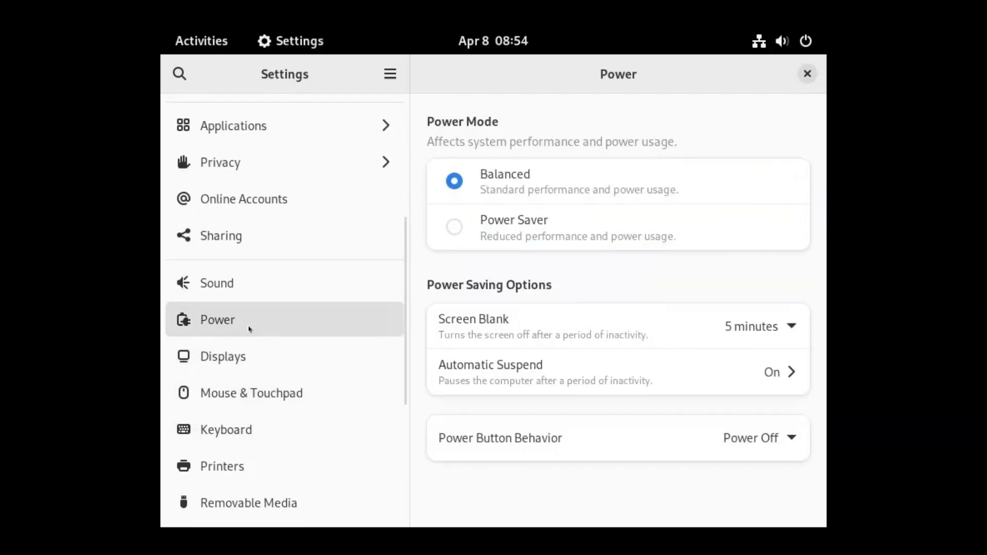
left_click(765, 327)
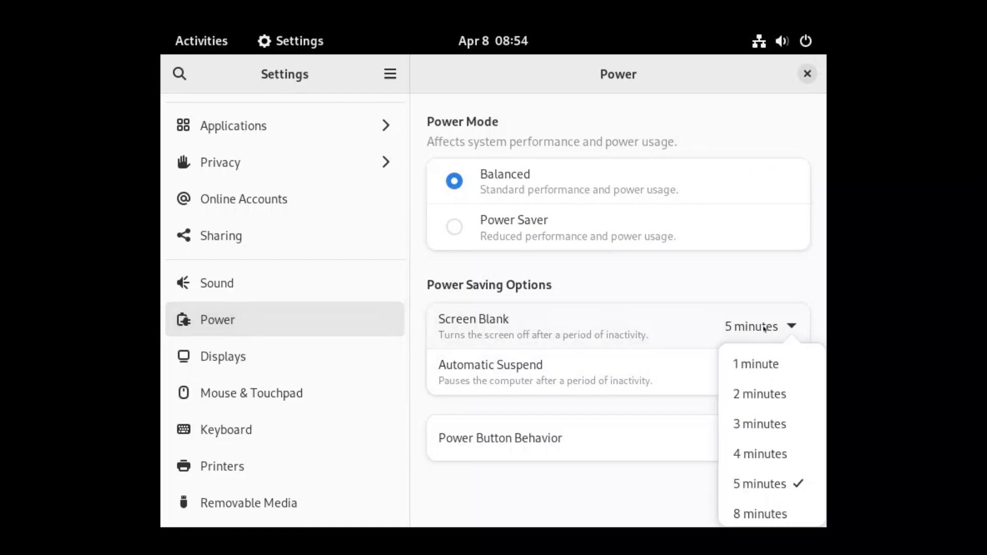
scroll(766, 418, "down", 5)
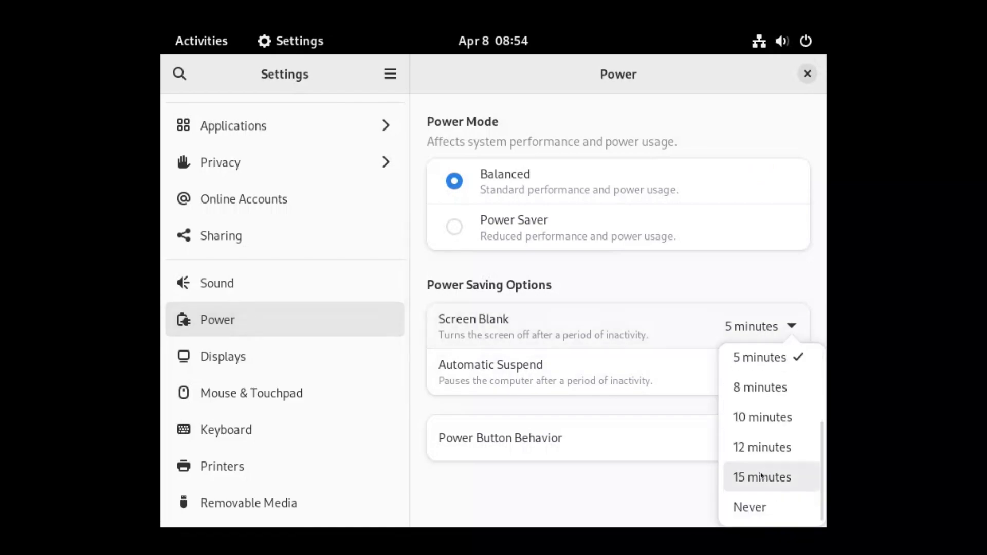
left_click(762, 506)
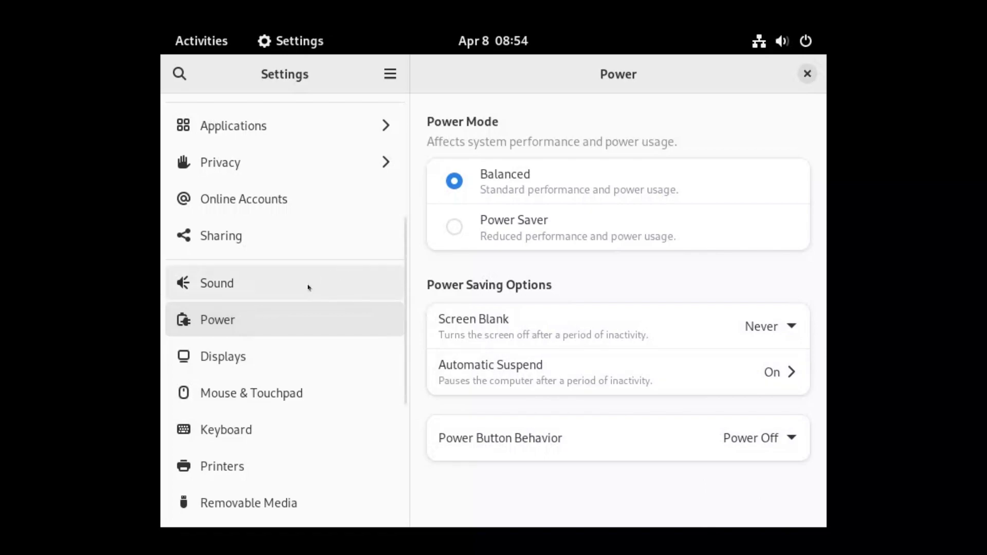
Turn off Automatic Suspend when idle and close its dialog
left_click(778, 372)
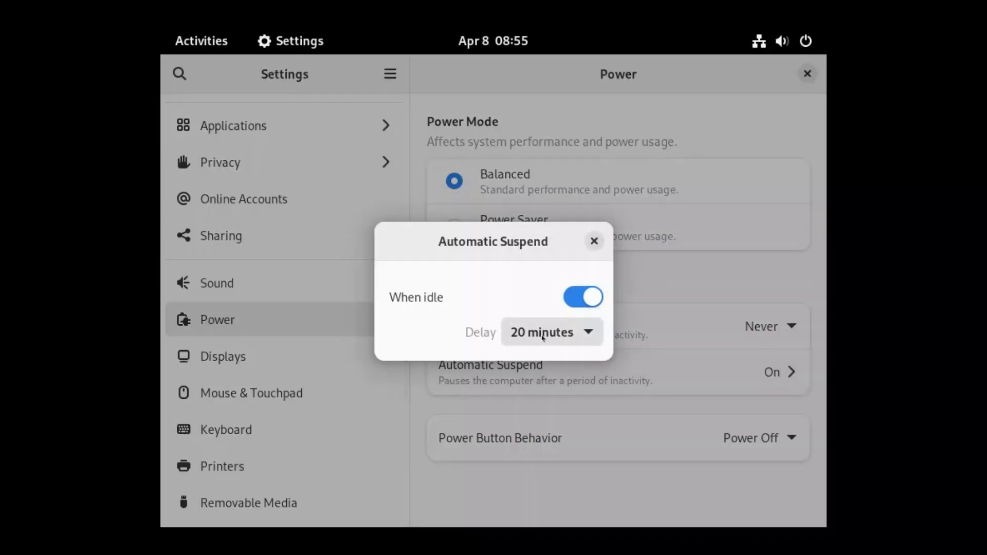
left_click(586, 304)
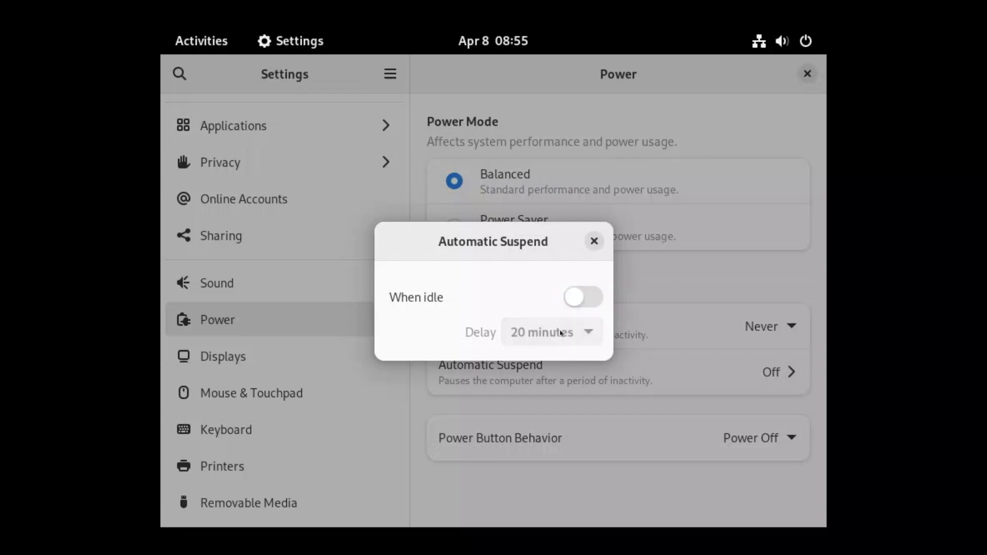
left_click(594, 241)
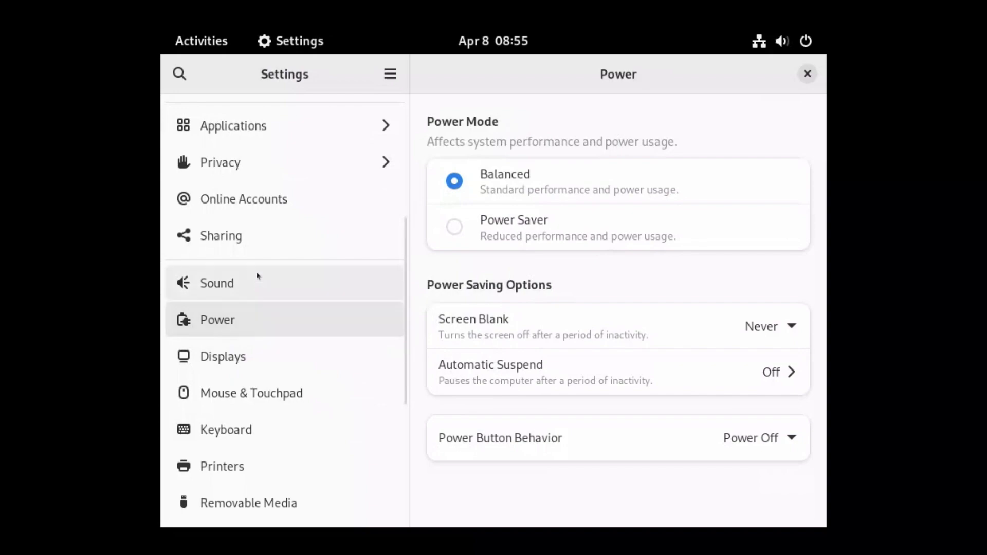
Set the display resolution to 1360 × 768 (16:9), keep the changes and close Settings
left_click(240, 370)
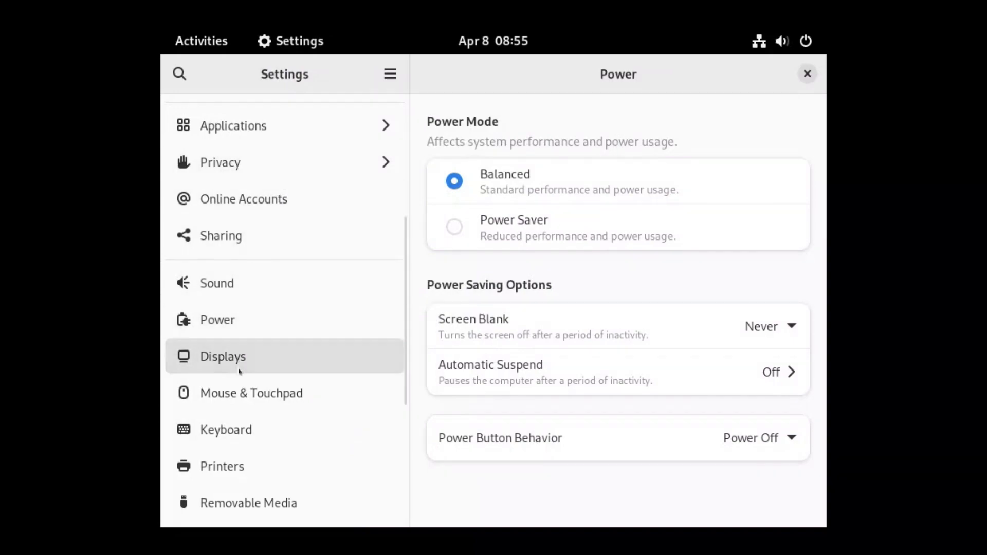
left_click(773, 179)
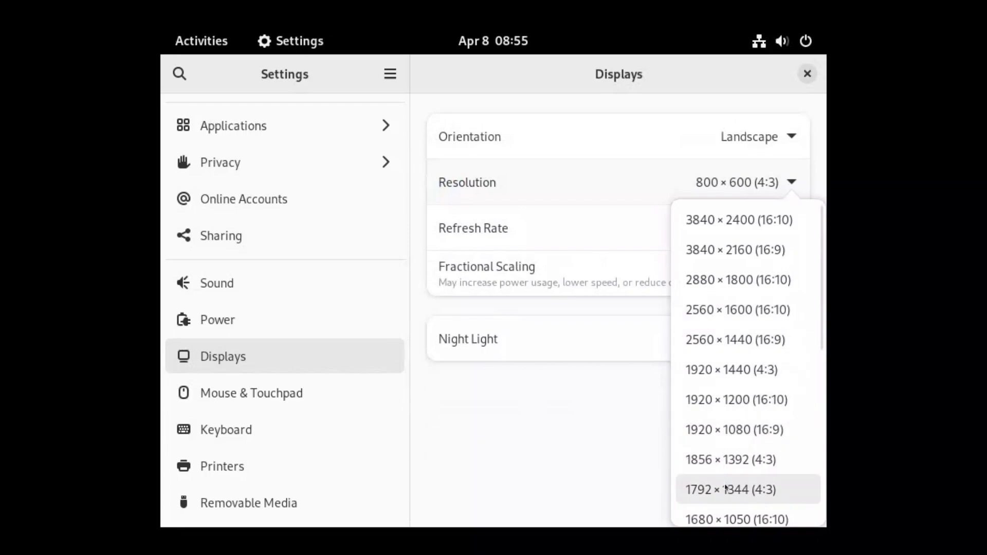
scroll(726, 489, "down", 5)
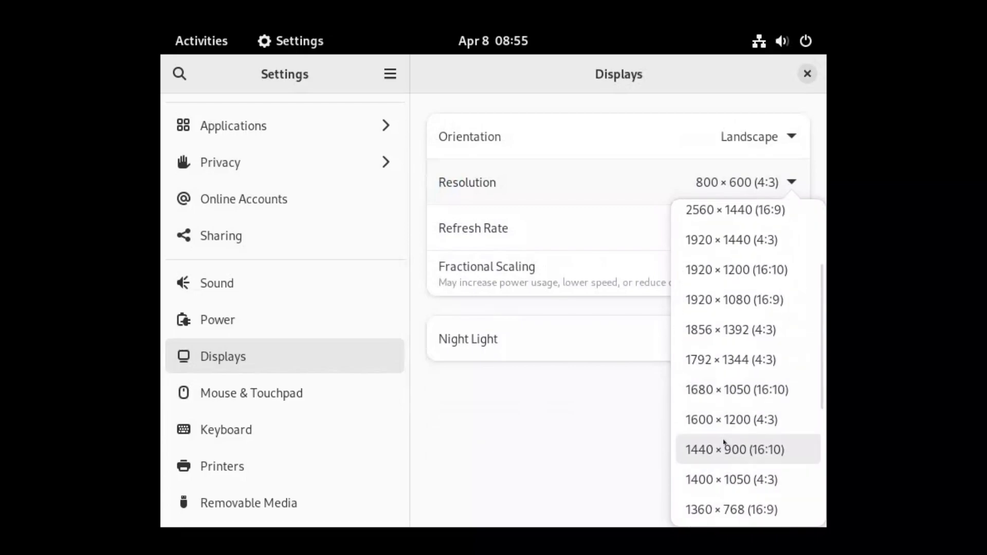
scroll(725, 447, "down", 3)
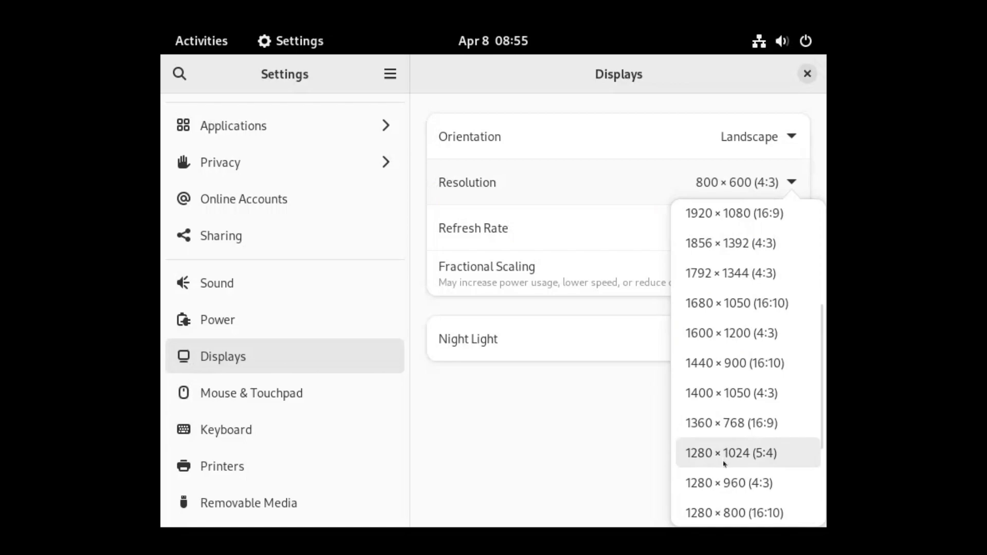
left_click(728, 432)
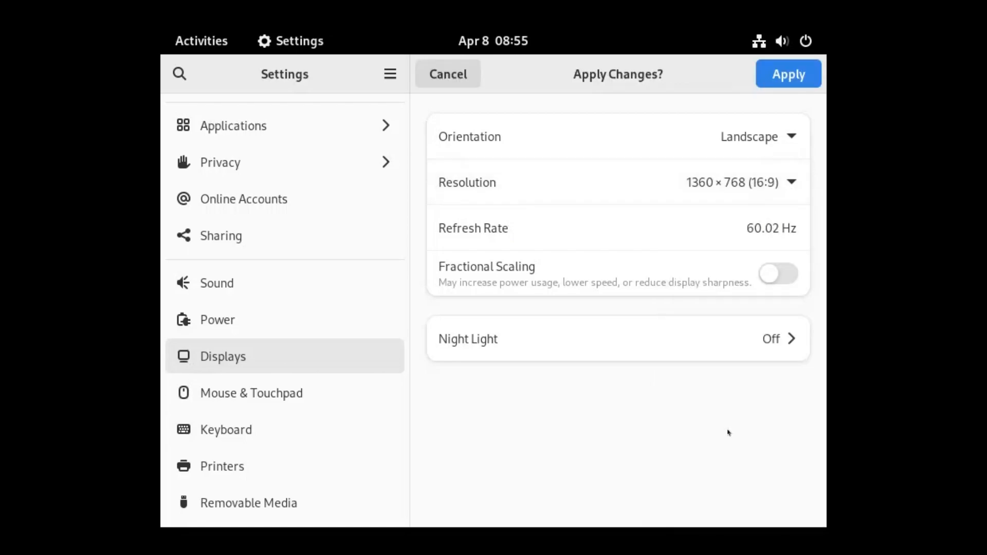
left_click(789, 75)
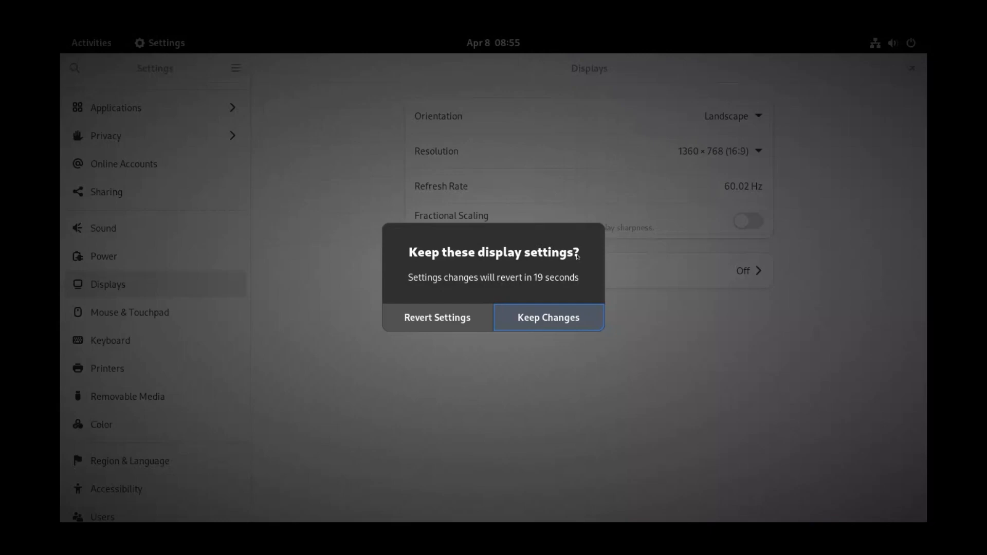
left_click(558, 319)
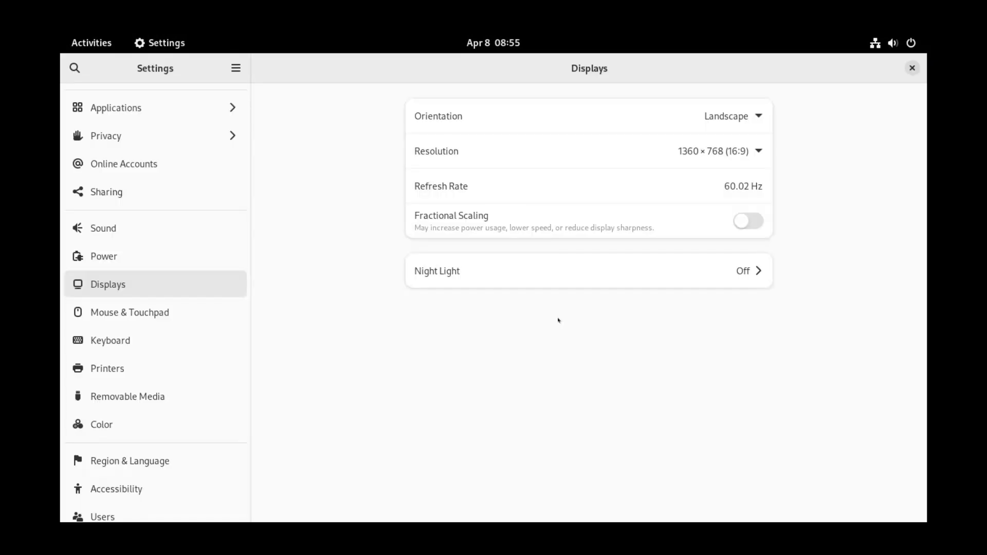
left_click(911, 69)
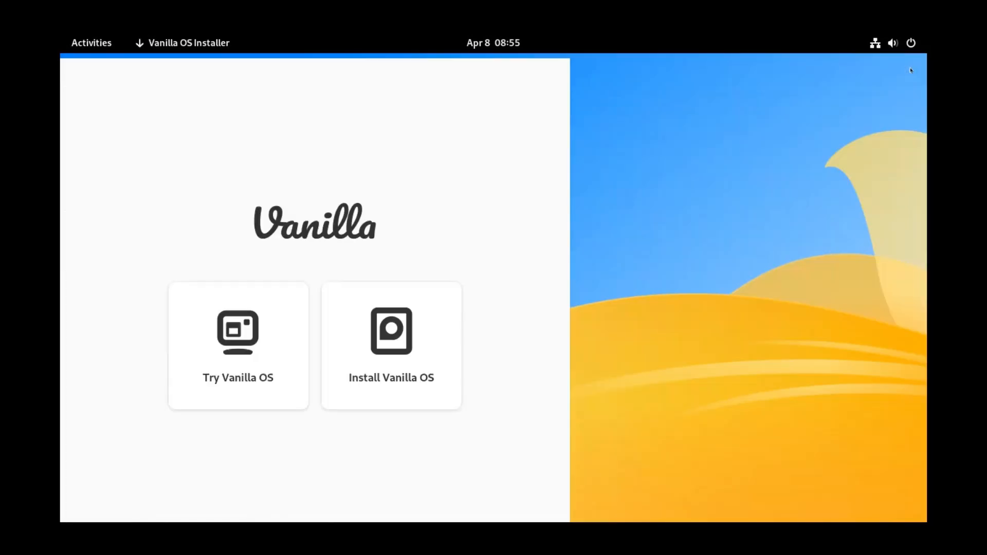
Start installing Vanilla OS from the installer's welcome page
left_click(388, 333)
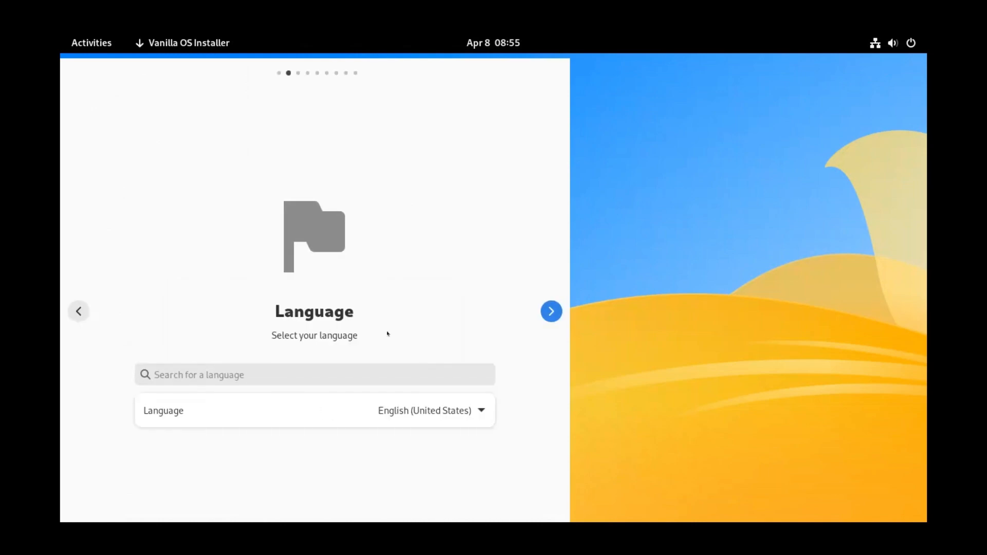
left_click(544, 317)
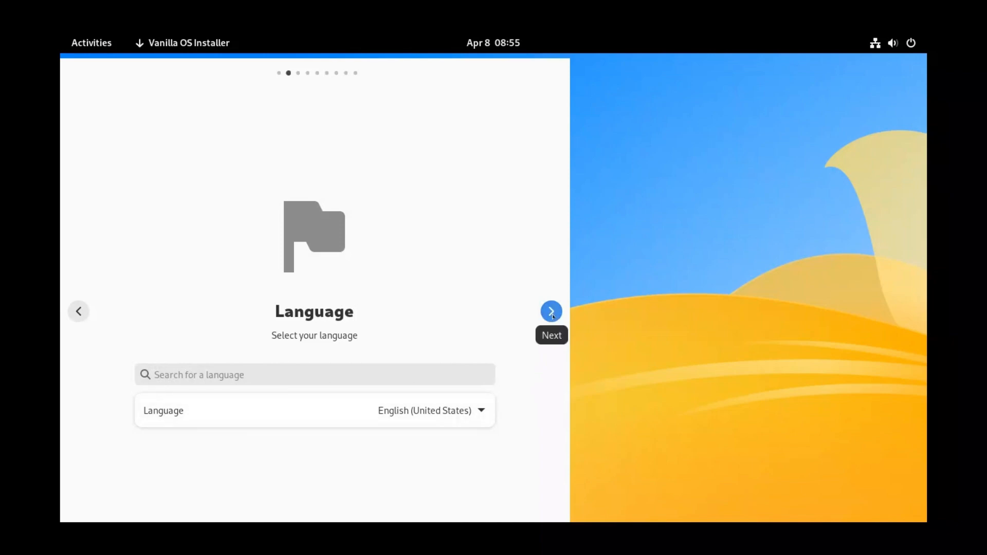
Reopen the display settings from the desktop, set the resolution to 1280 × 720 (16:9), keep the changes and close Settings
right_click(668, 206)
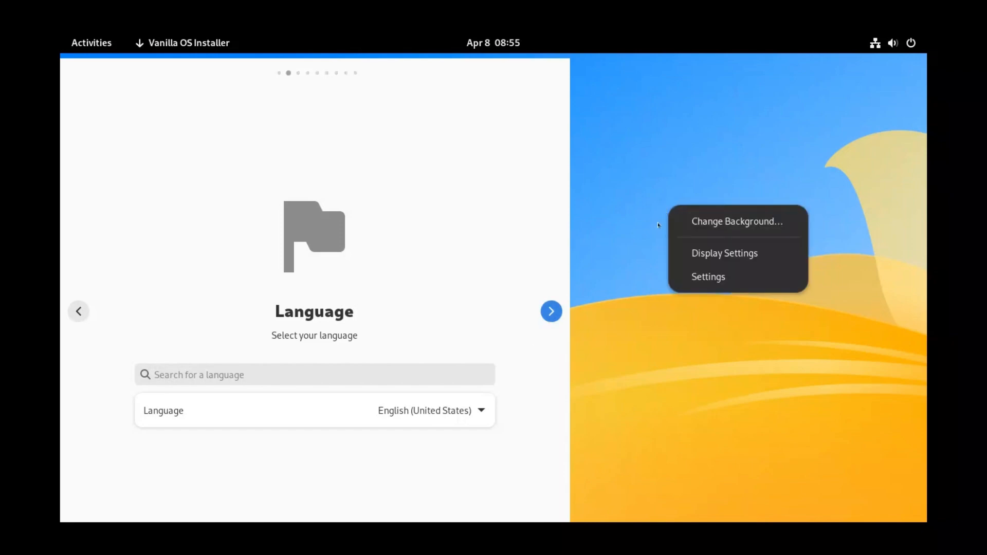
left_click(708, 254)
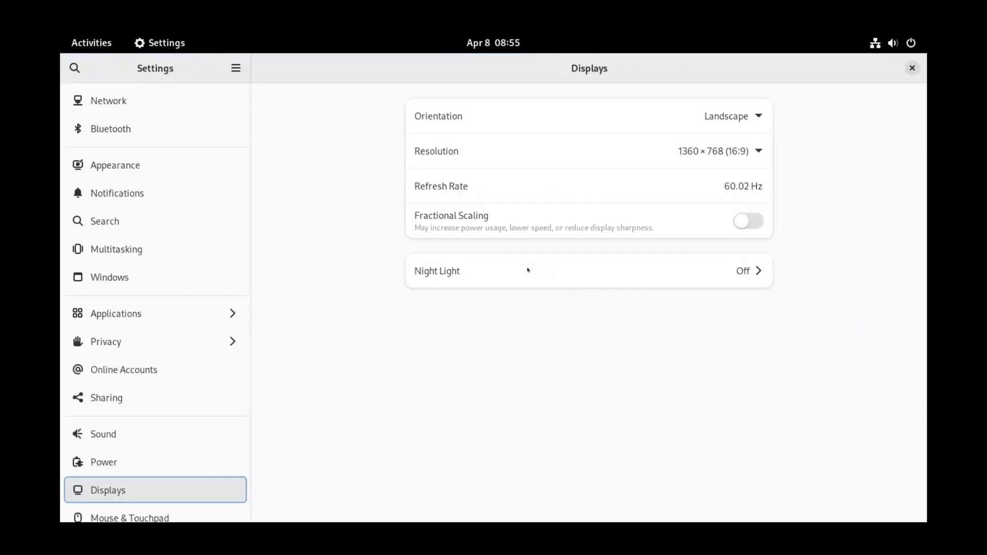
left_click(692, 152)
scroll(750, 383, "down", 3)
scroll(749, 383, "down", 4)
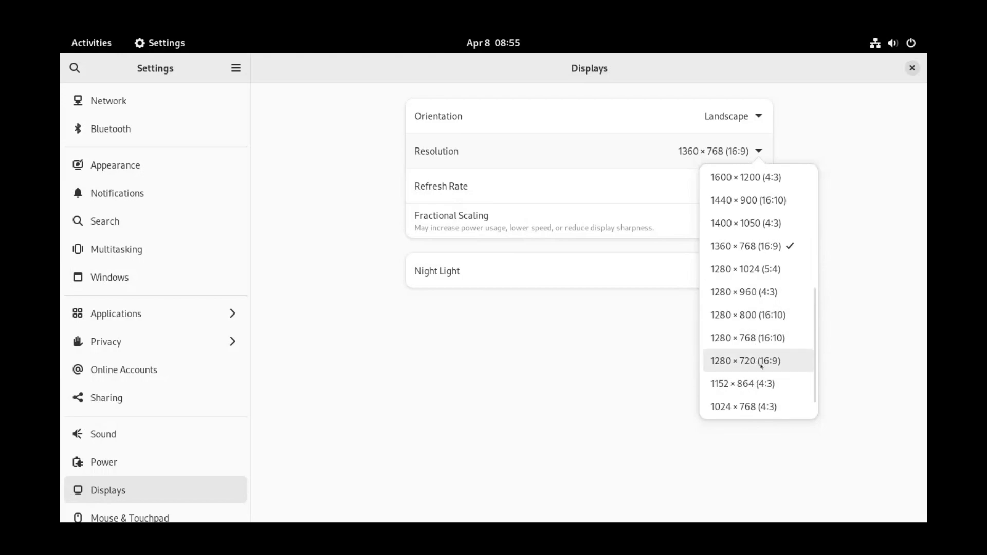
left_click(761, 366)
left_click(881, 72)
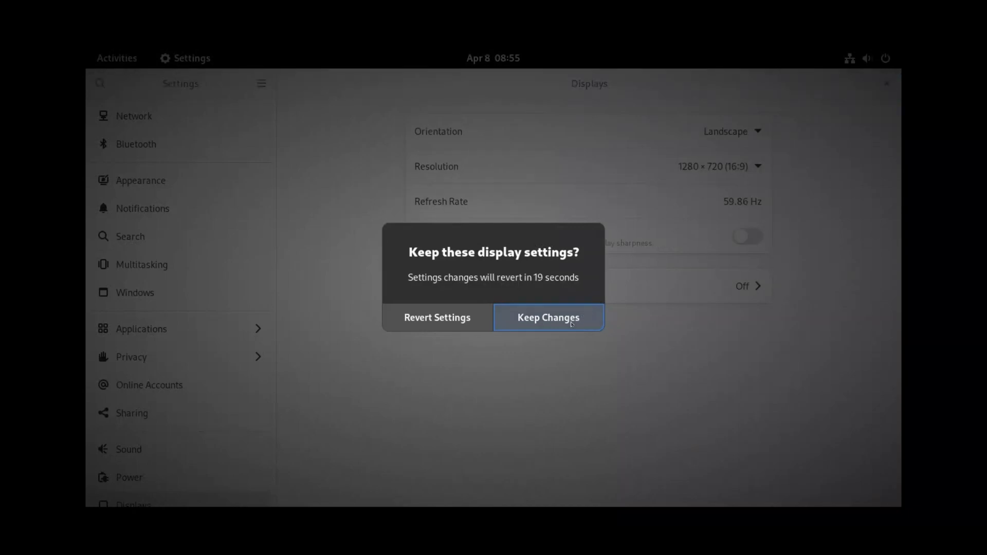
left_click(572, 323)
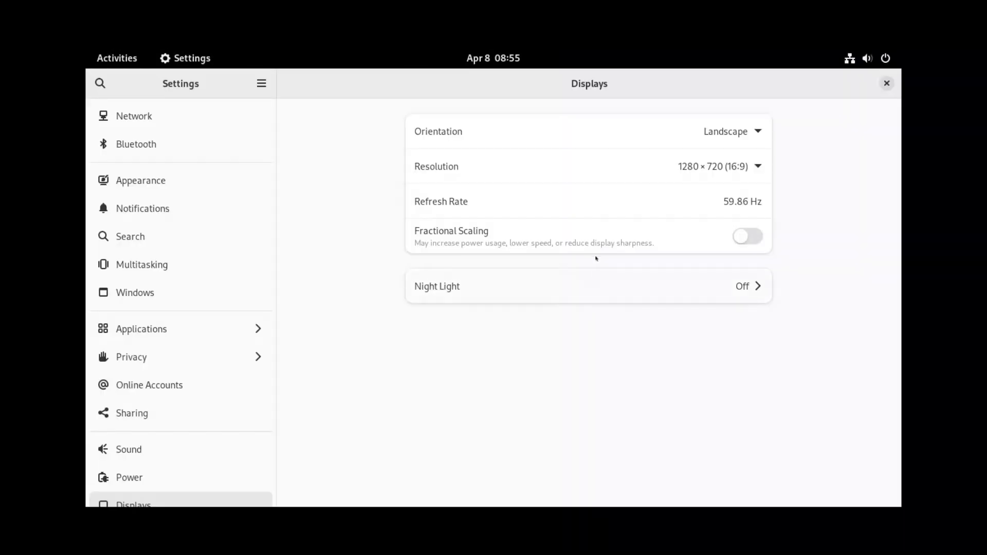
left_click(887, 83)
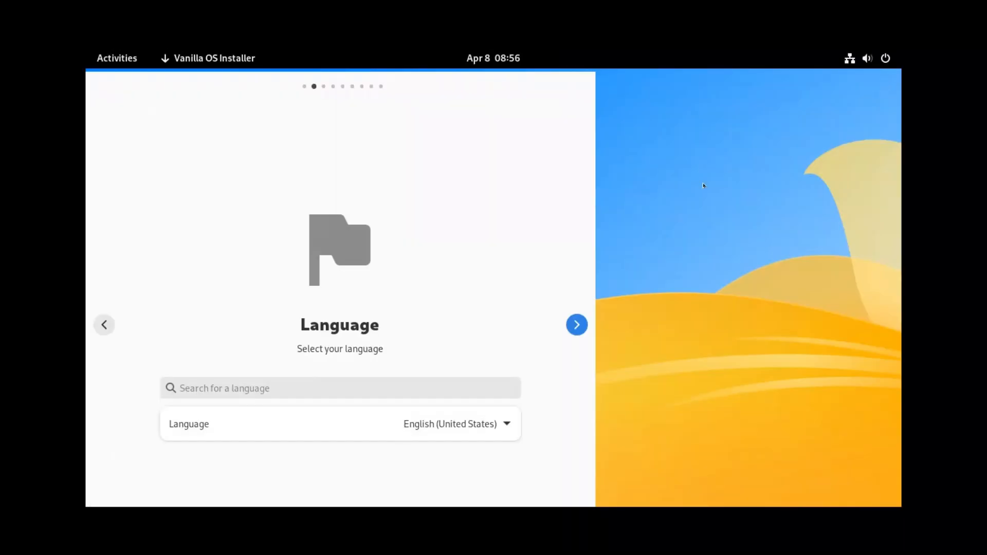
Accept English (United States) as the installer language and English with the English (Australian) variant as the keyboard layout
left_click(575, 325)
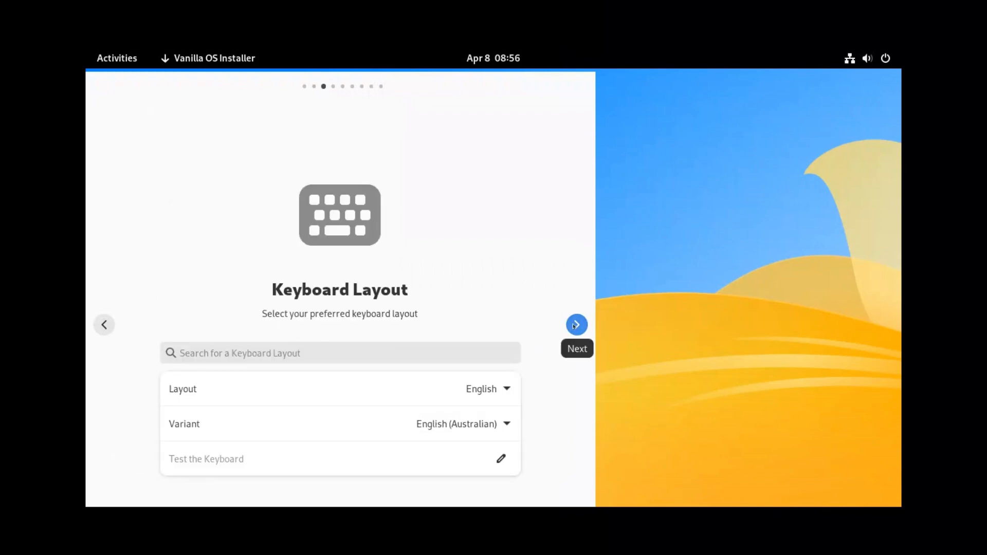
left_click(575, 325)
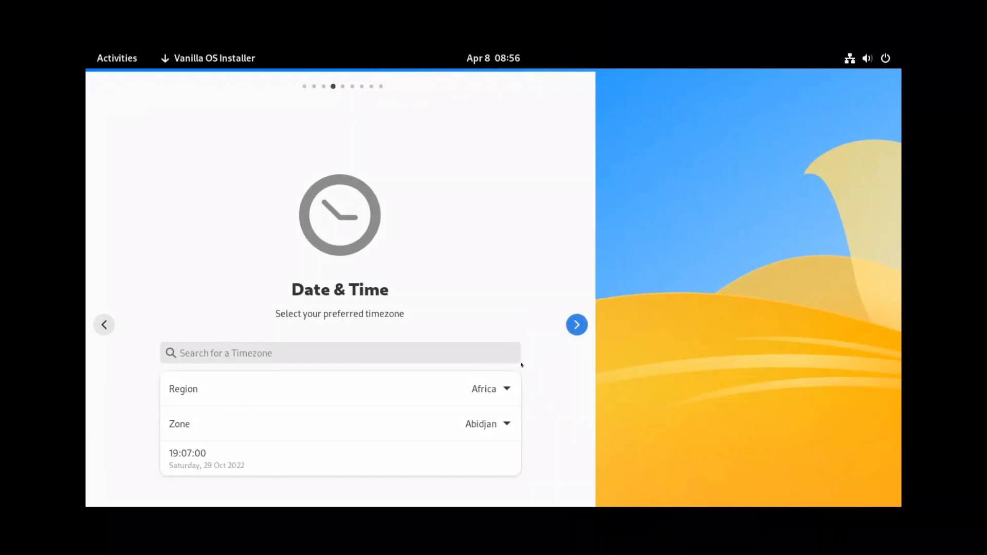
Set the timezone region to Asia and the zone to Jakarta, and continue to the disk selection
left_click(506, 389)
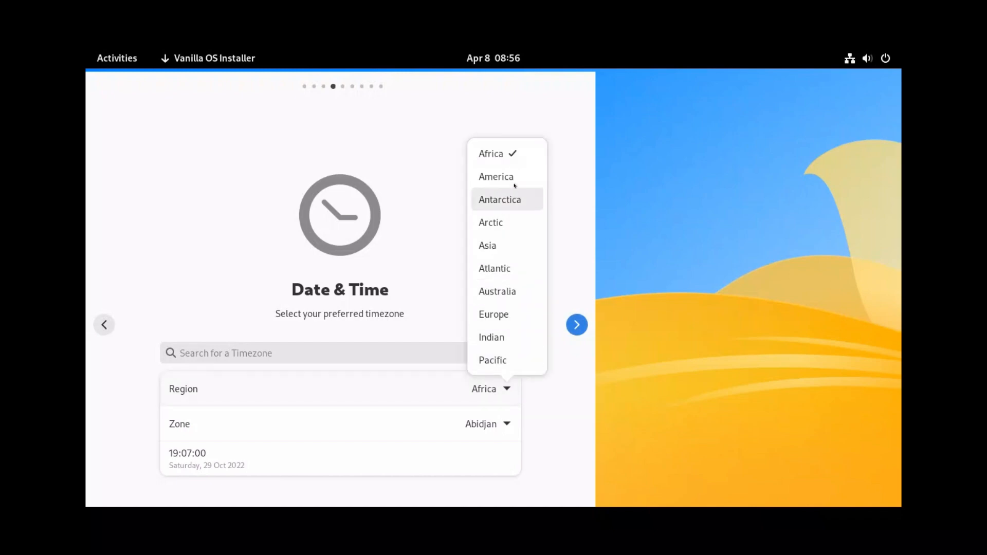
left_click(497, 246)
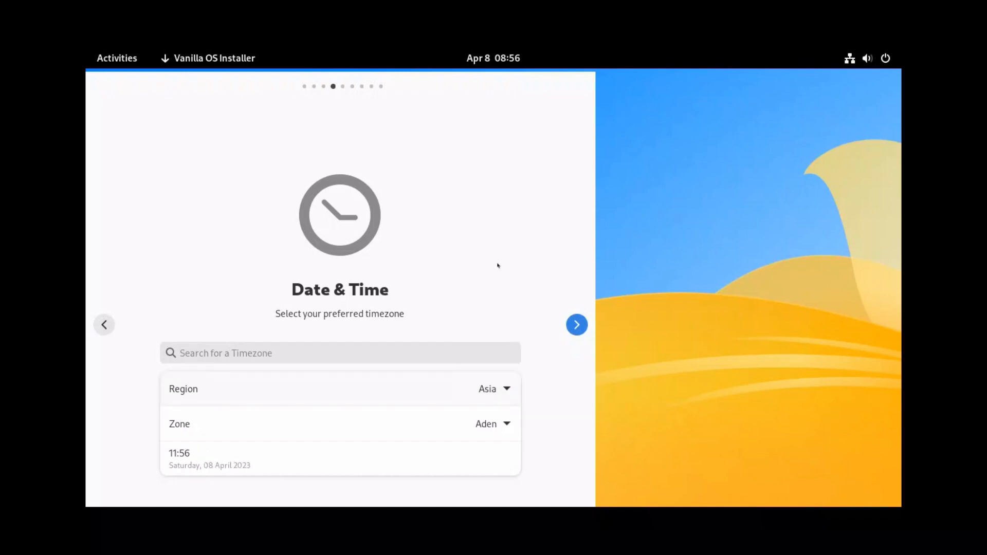
left_click(486, 421)
scroll(499, 288, "down", 2)
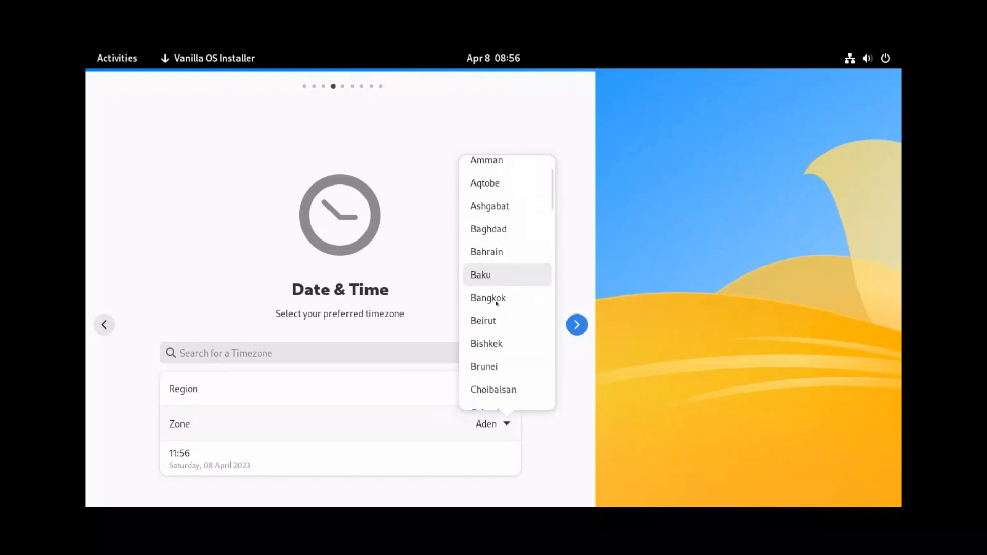
scroll(498, 309, "down", 2)
scroll(502, 325, "down", 5)
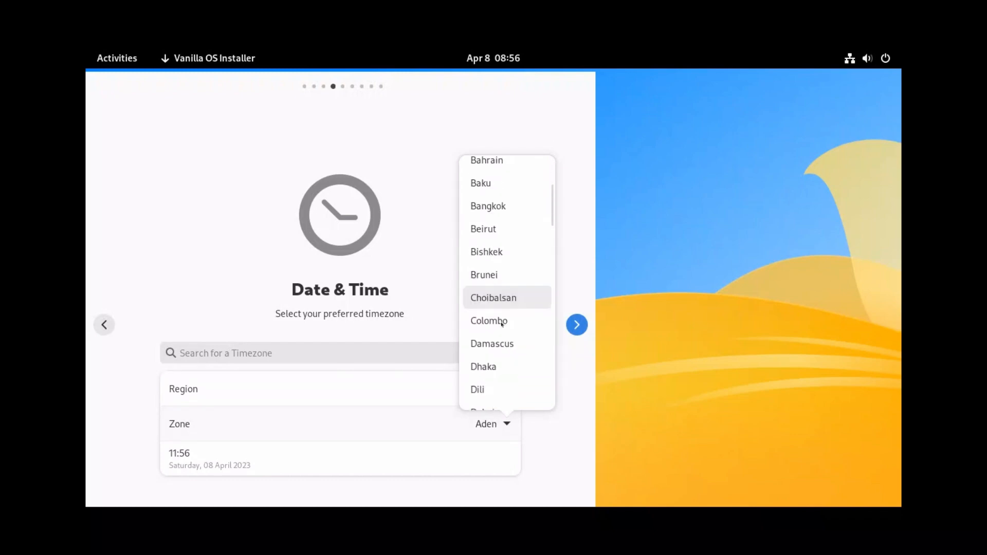
scroll(502, 325, "down", 6)
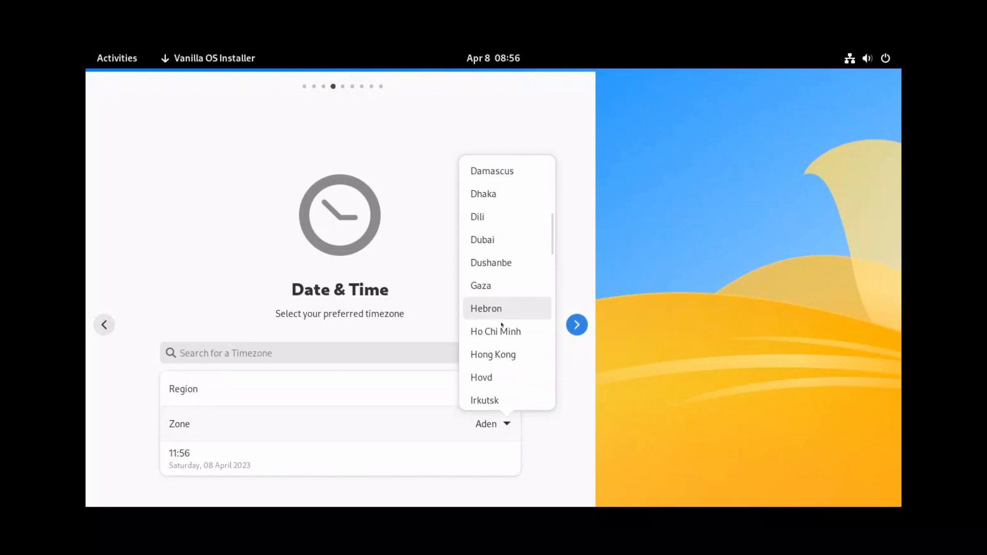
scroll(502, 324, "down", 2)
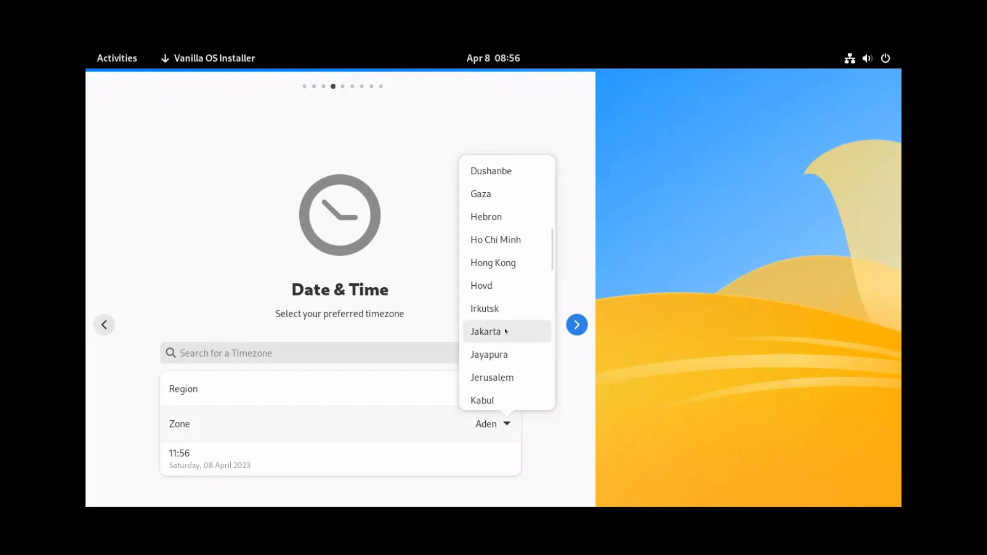
left_click(507, 333)
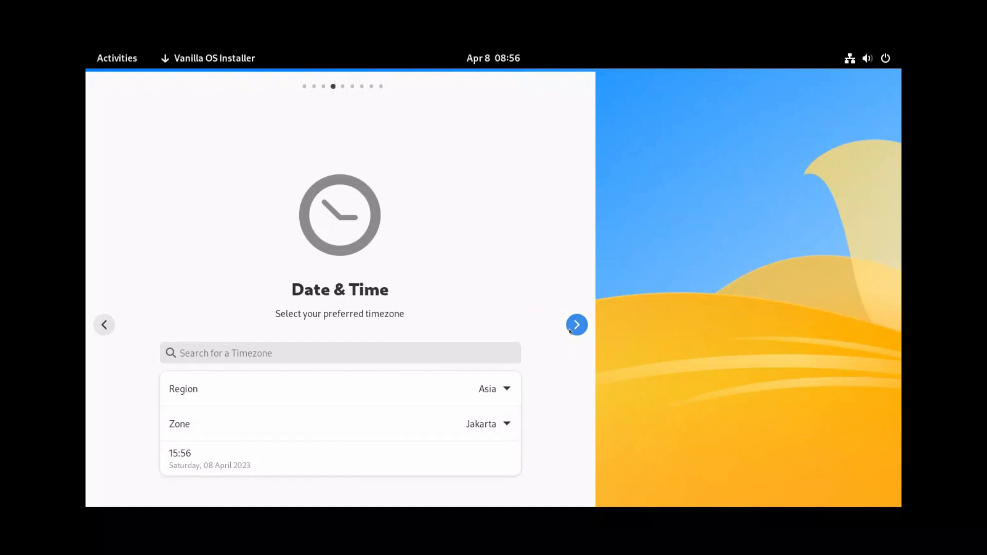
left_click(574, 330)
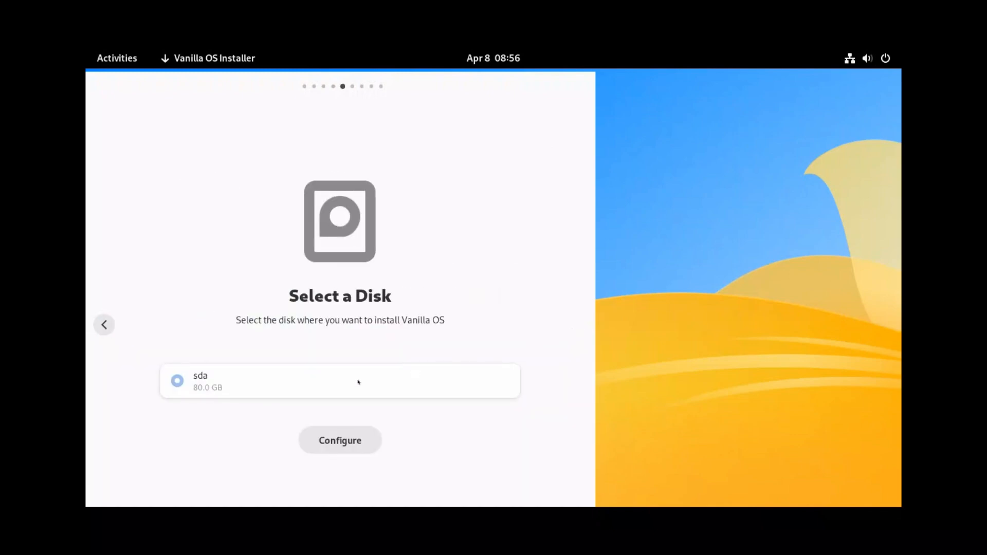
Configure the sda disk to use the entire disk for Vanilla OS and confirm the disk changes
left_click(340, 436)
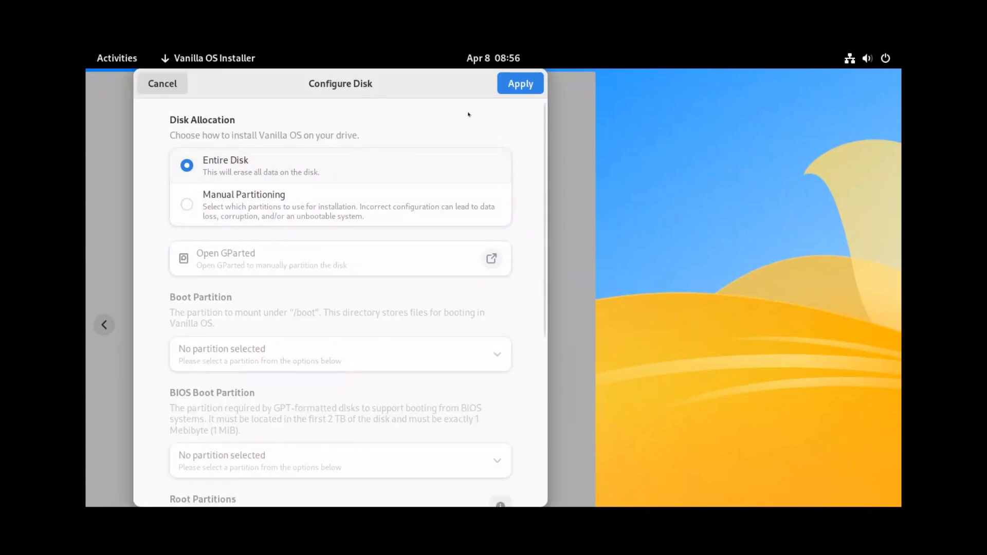
scroll(413, 389, "down", 5)
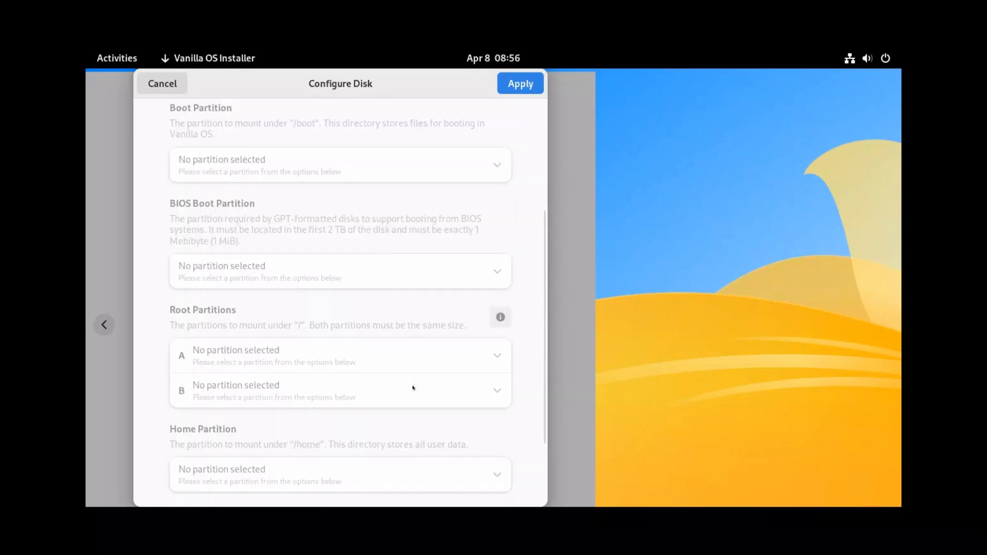
scroll(413, 388, "up", 5)
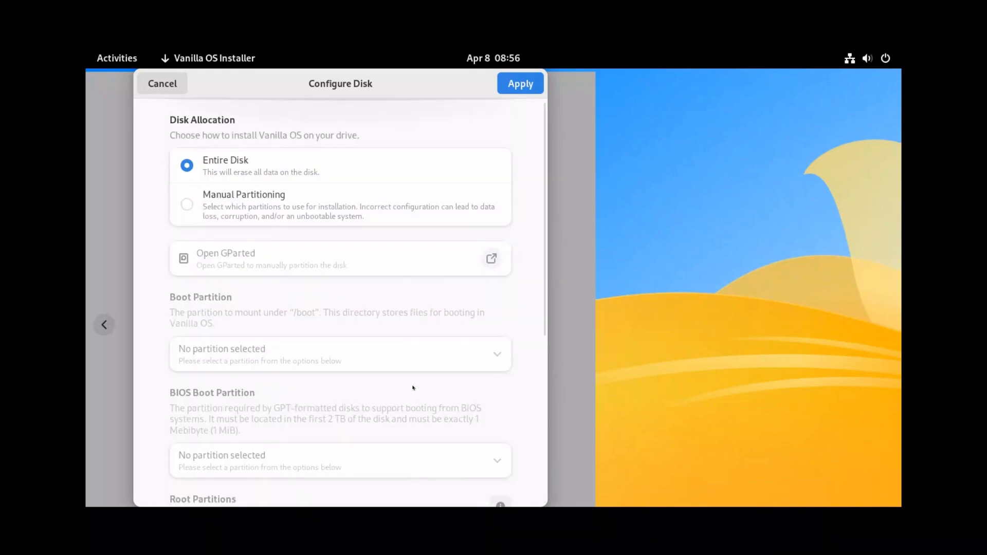
left_click(514, 83)
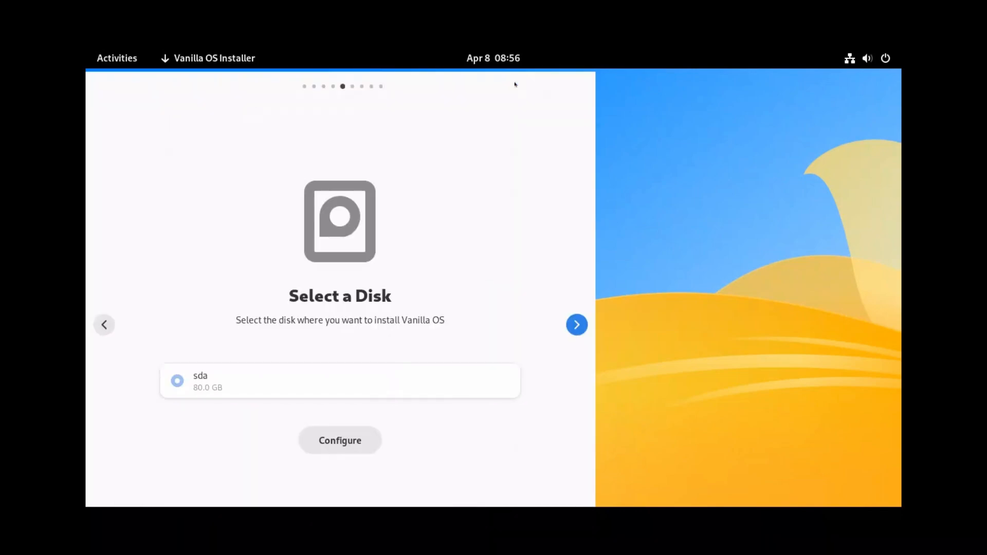
left_click(570, 326)
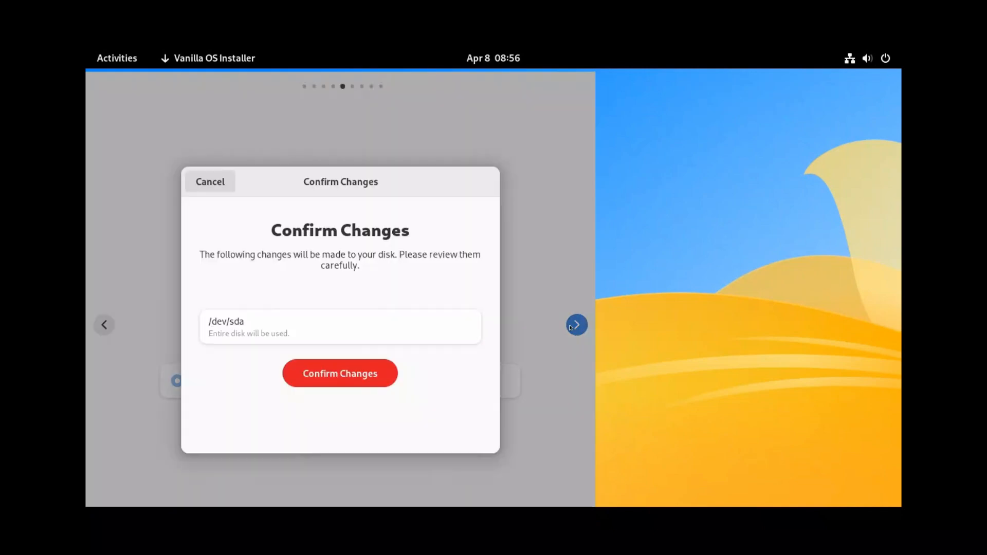
left_click(371, 373)
Create the user account by entering the name, username, password and password confirmation, and continue to the installation summary
left_click(360, 343)
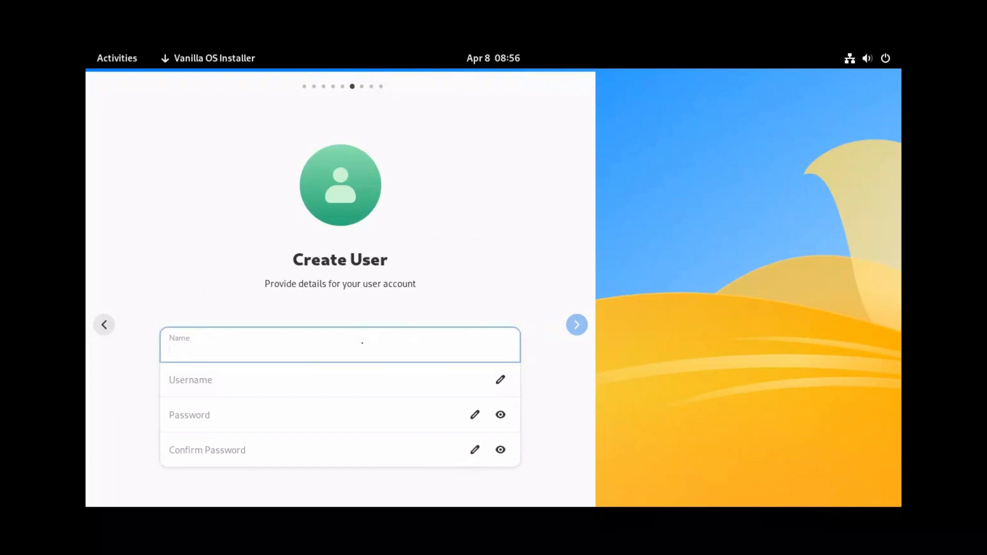
type("Owari")
key("Tab")
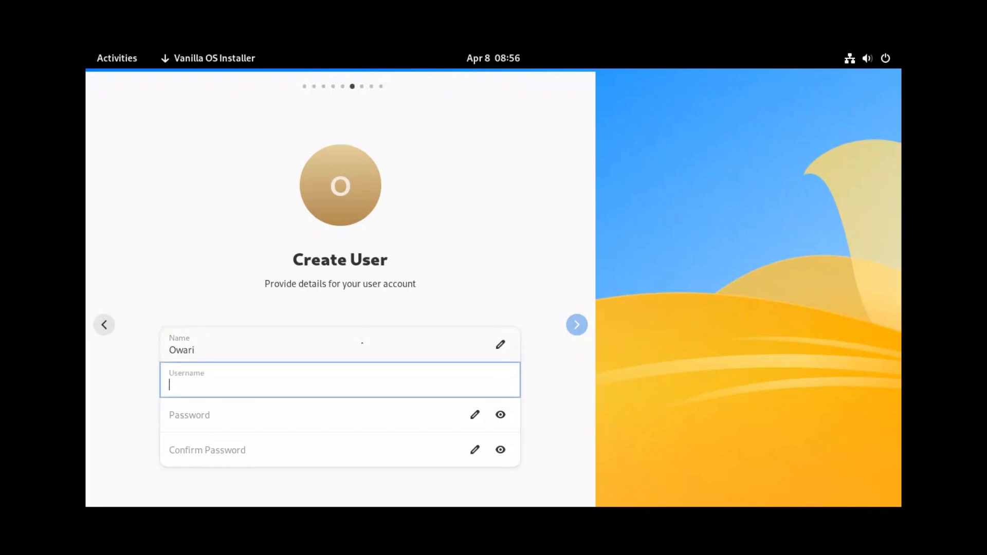
type("owarixx")
key("Tab")
type("••••••••")
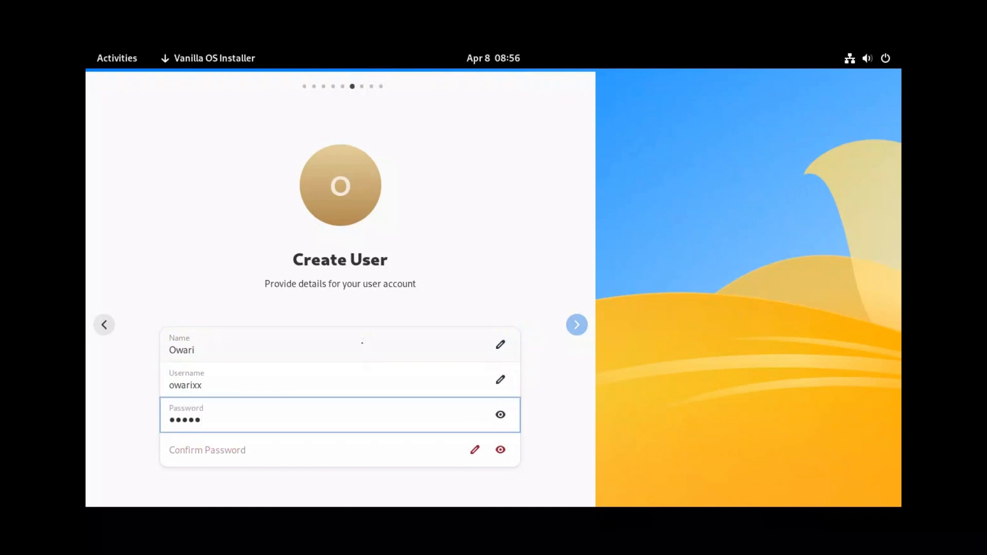
key("Tab")
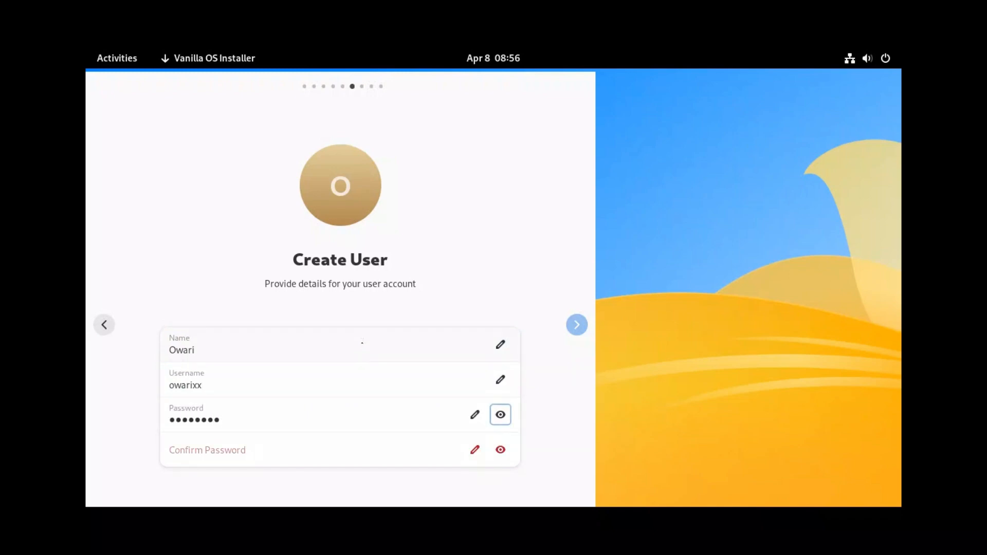
key("Tab")
type("•••••")
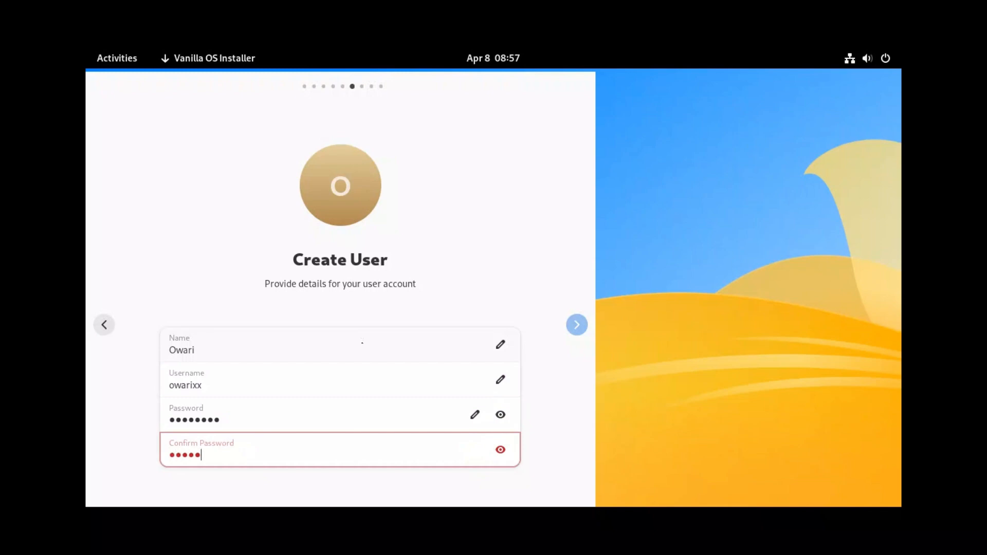
type("•••")
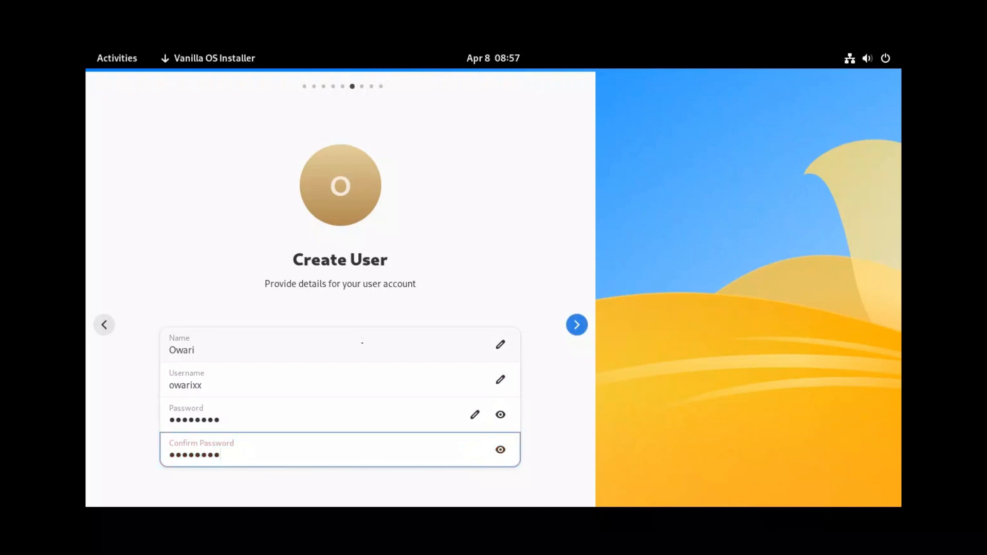
left_click(579, 326)
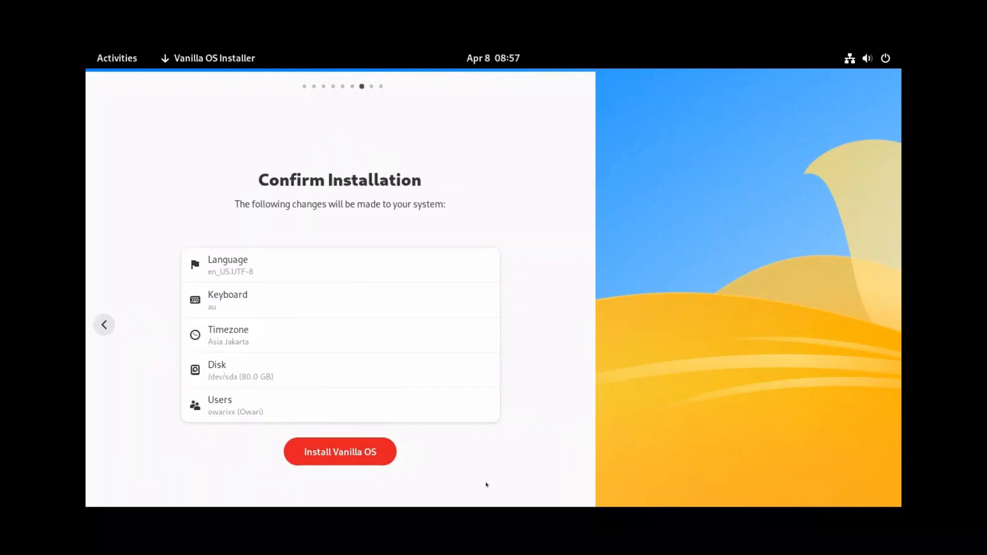
Install Vanilla OS with the summarized settings and restart the system once the installation is done
left_click(342, 452)
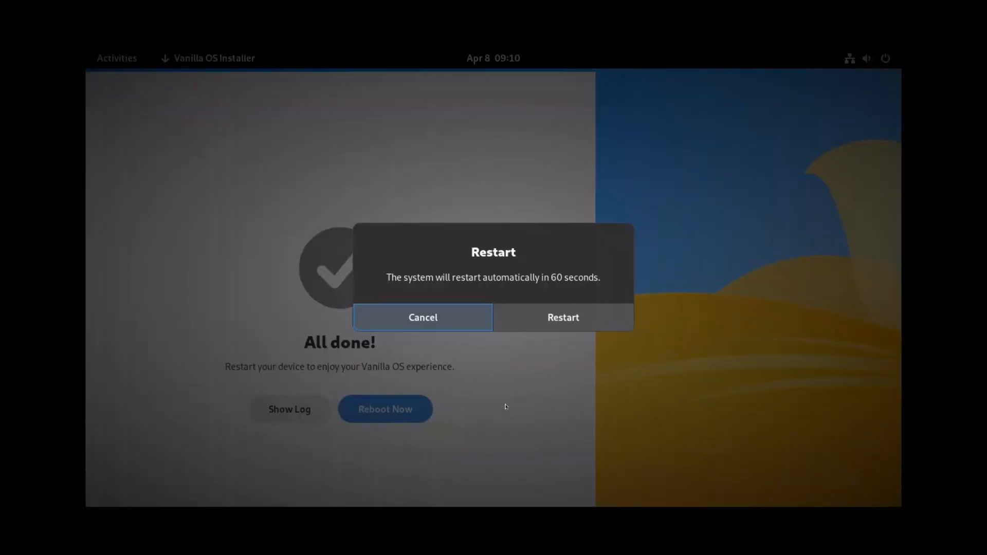
left_click(564, 323)
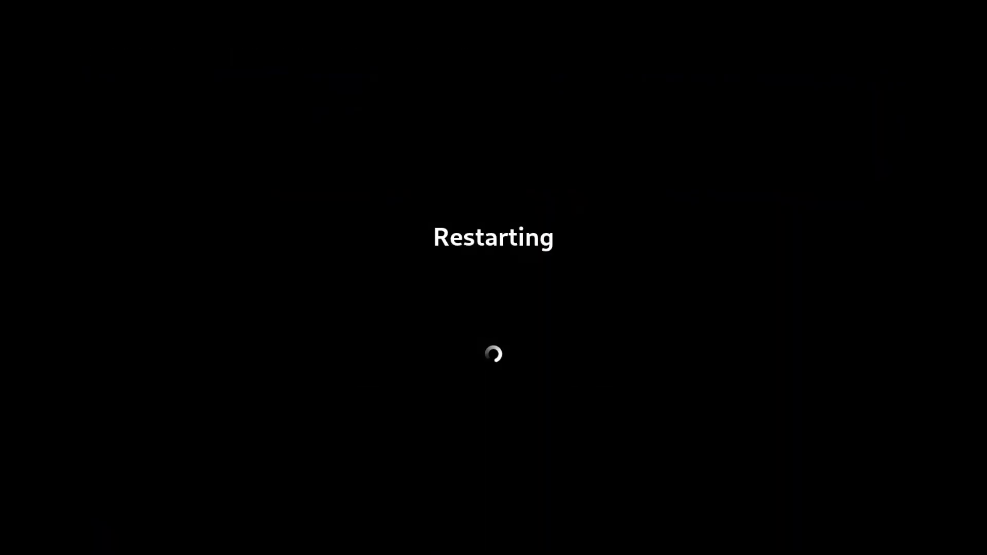
key("Return")
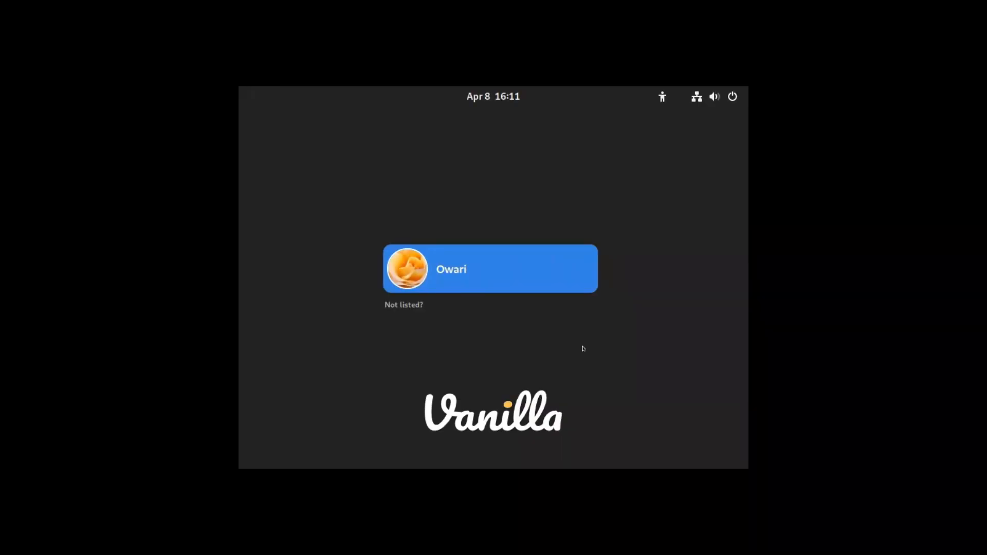
Log in to the newly created user account with the account password
left_click(537, 282)
type("•••••••")
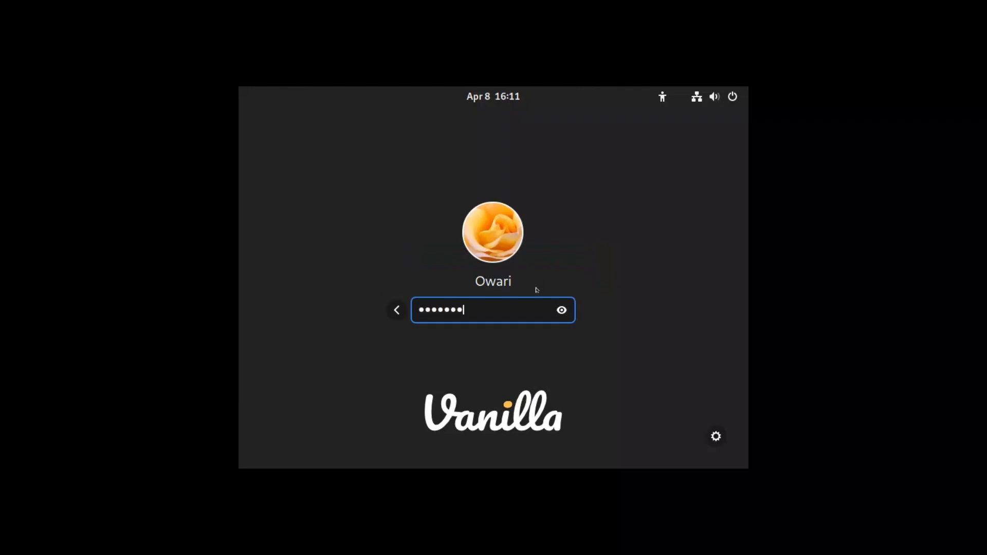
key("Return")
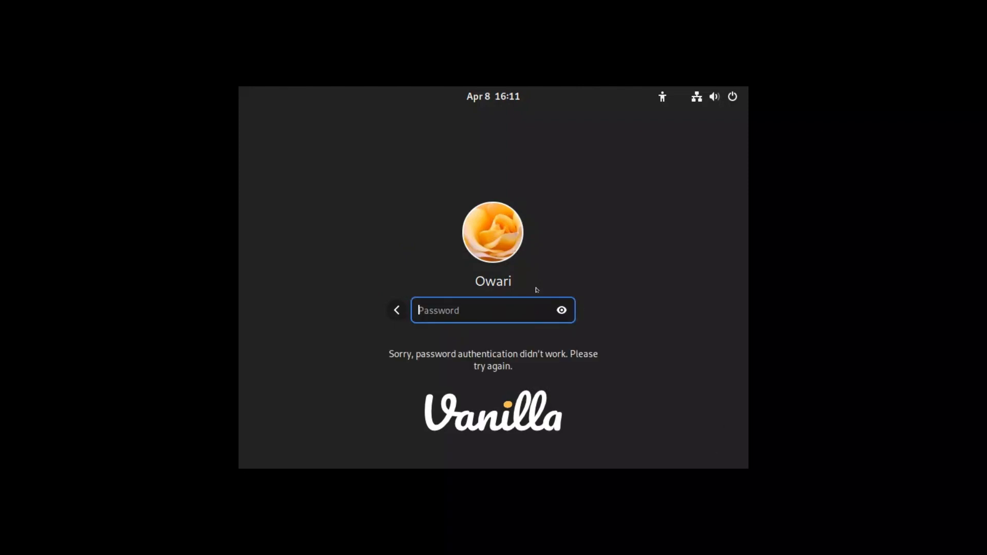
type("•••••••••")
key("Return")
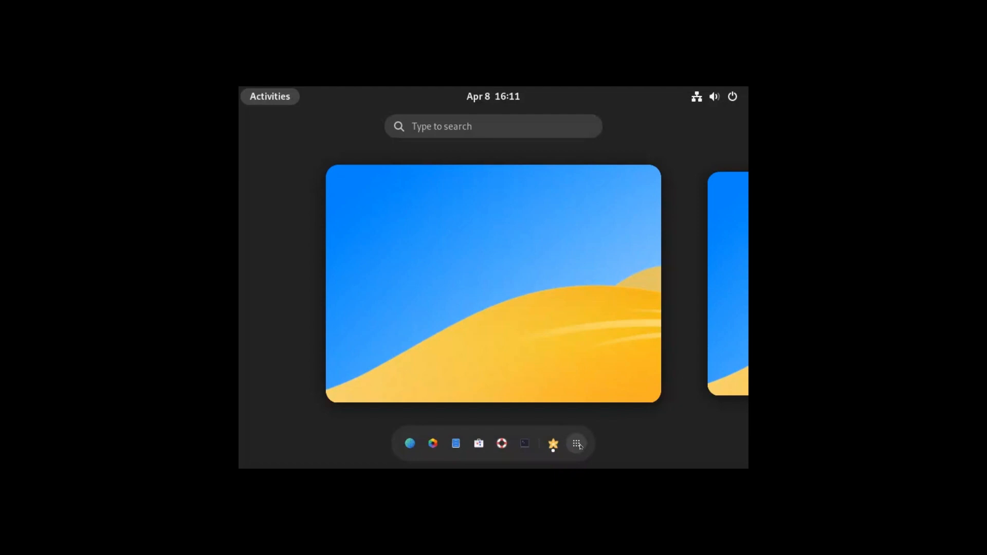
Open the power settings from the installed system's application list and set Screen Blank to Never
left_click(578, 444)
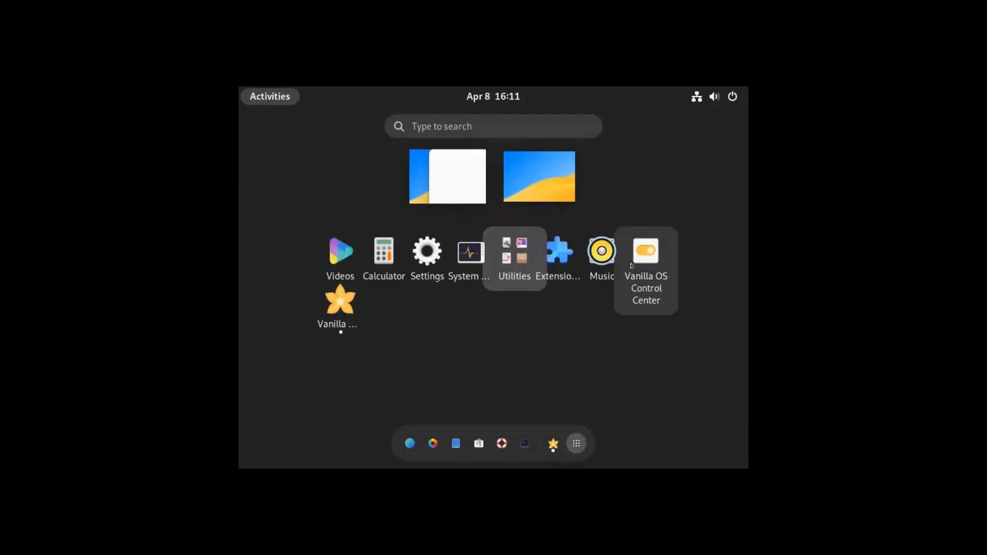
left_click(427, 270)
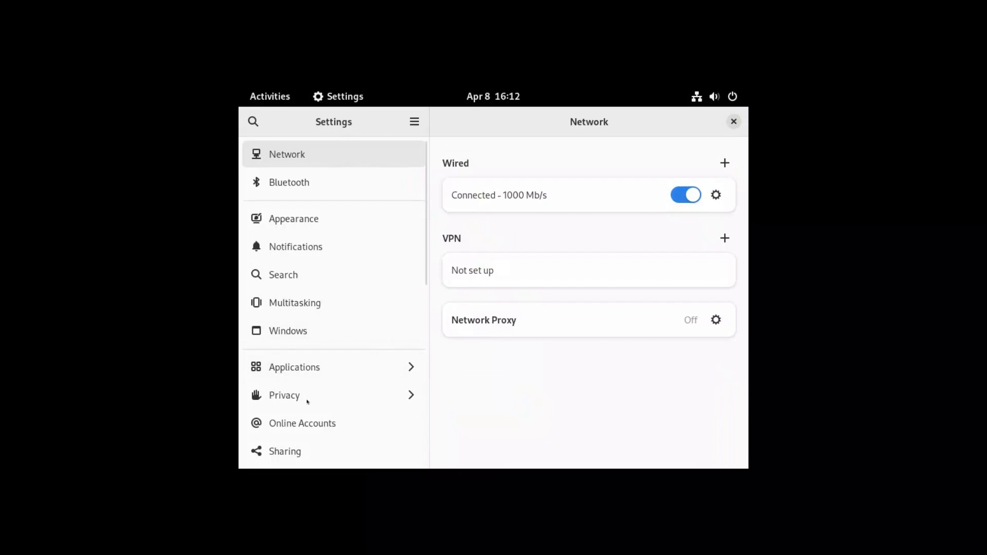
scroll(304, 328, "down", 5)
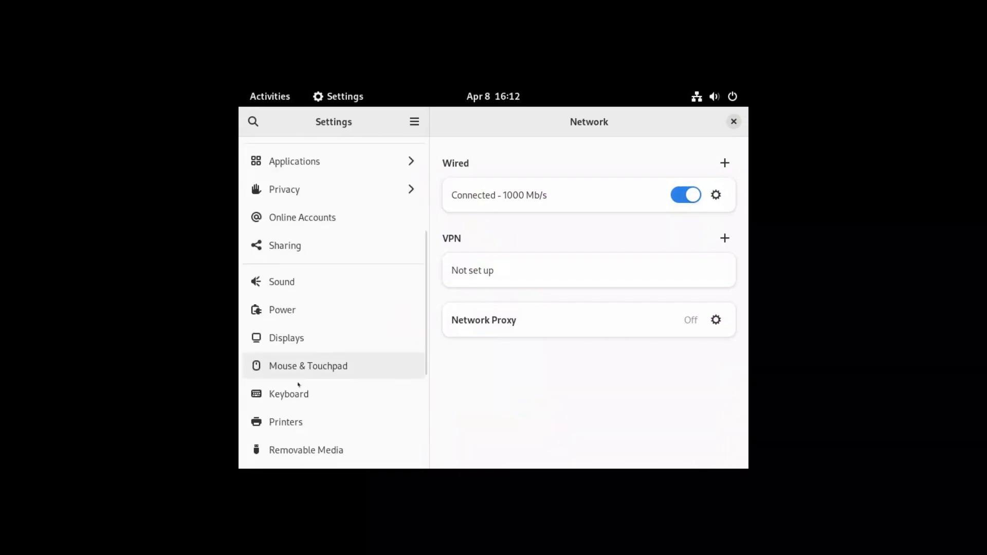
scroll(300, 395, "down", 2)
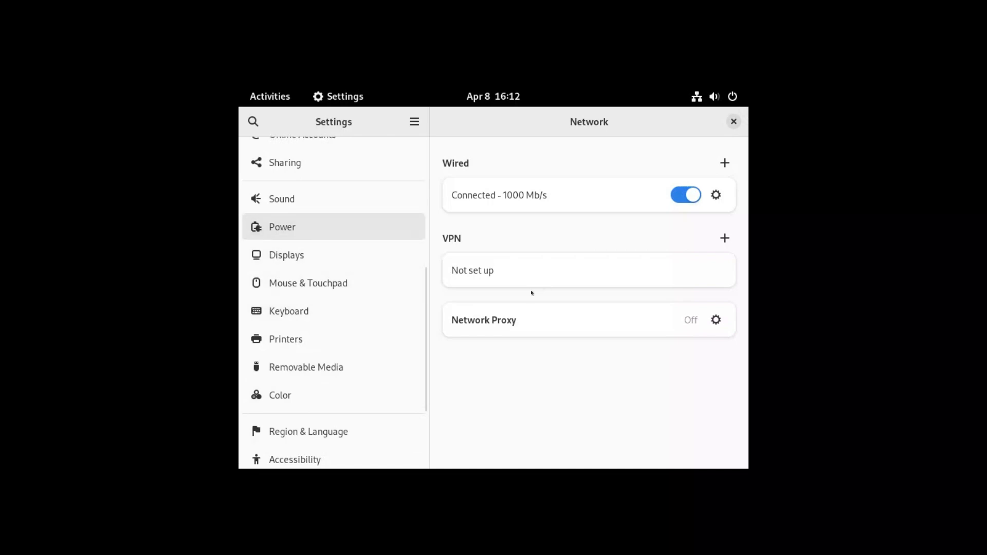
left_click(682, 314)
scroll(709, 421, "down", 3)
left_click(695, 455)
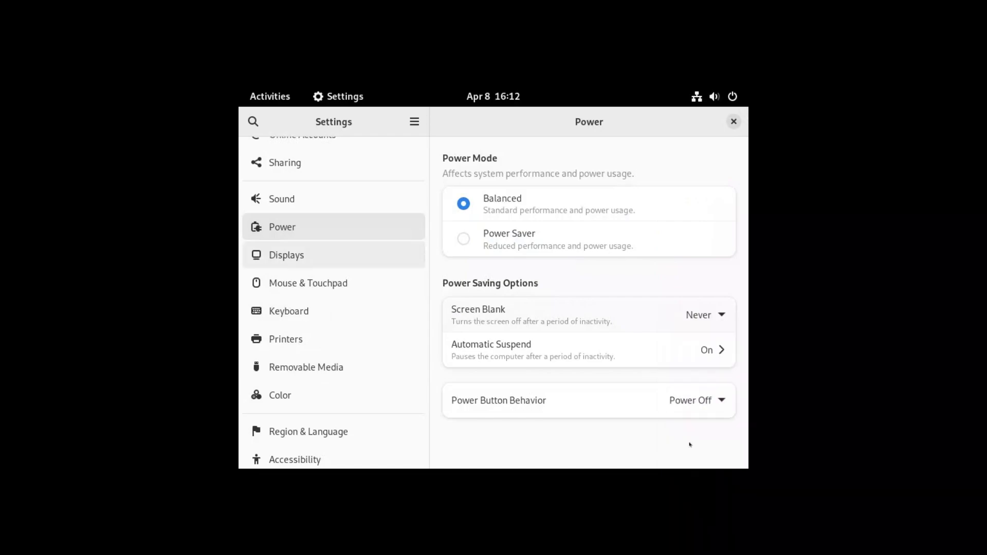
Turn off Automatic Suspend when idle in the power settings
left_click(685, 356)
left_click(558, 293)
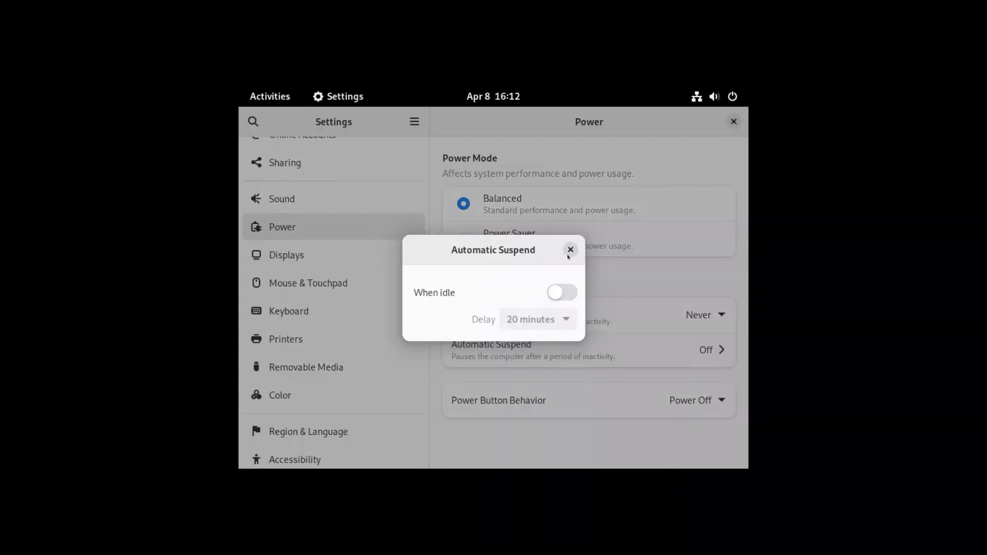
left_click(570, 250)
Set the display resolution to 1024 × 768 (4:3), keep the changed display settings and close the settings window
left_click(319, 256)
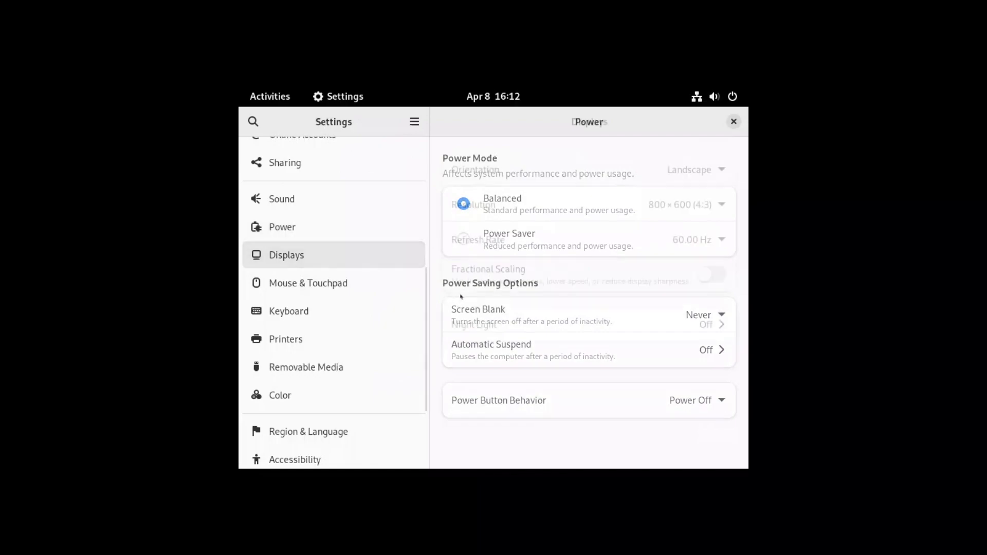
left_click(631, 203)
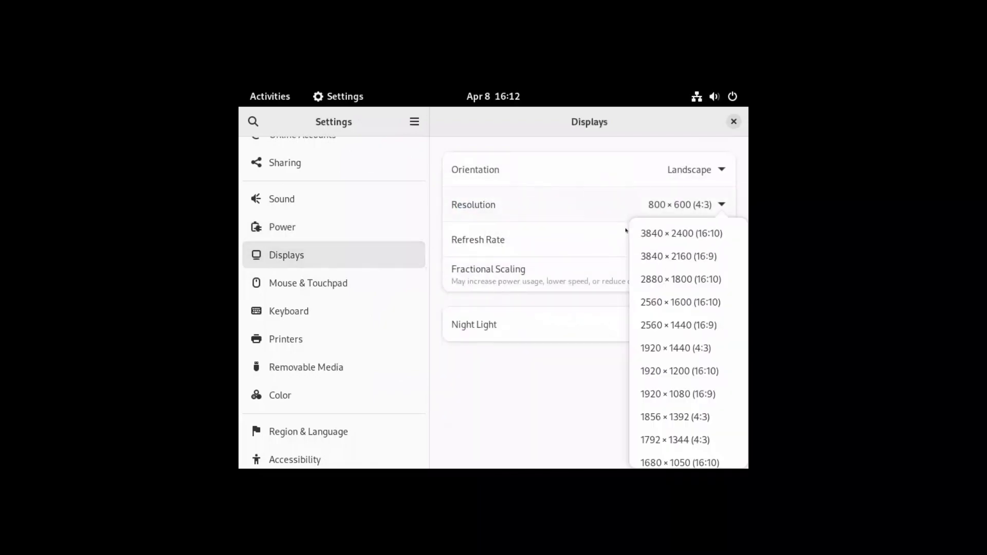
scroll(687, 439, "down", 5)
scroll(687, 439, "down", 3)
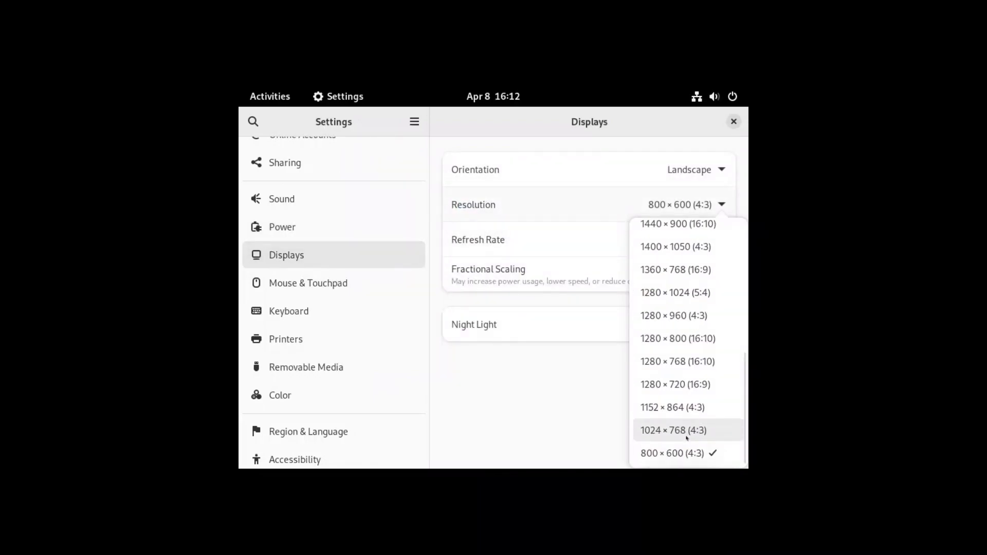
left_click(691, 431)
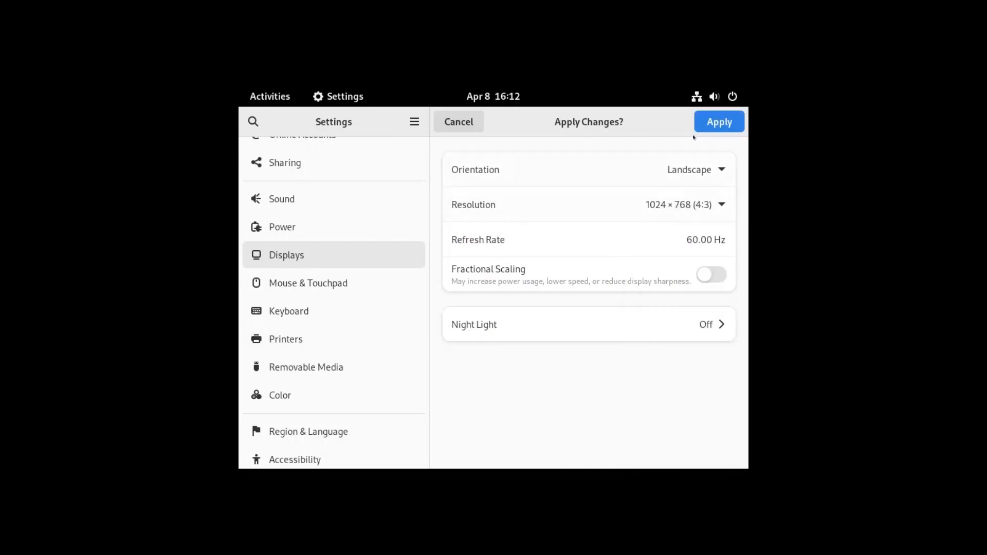
left_click(701, 122)
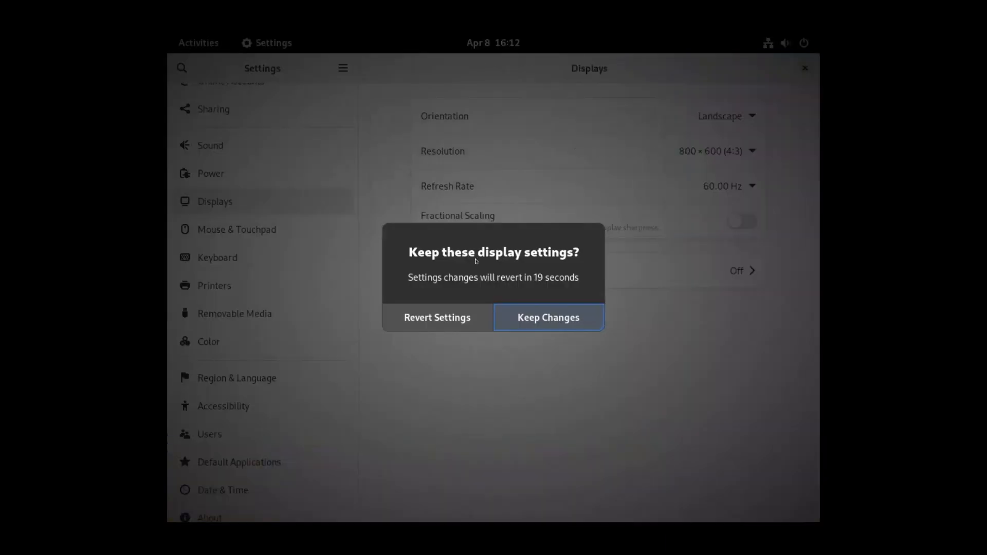
left_click(538, 319)
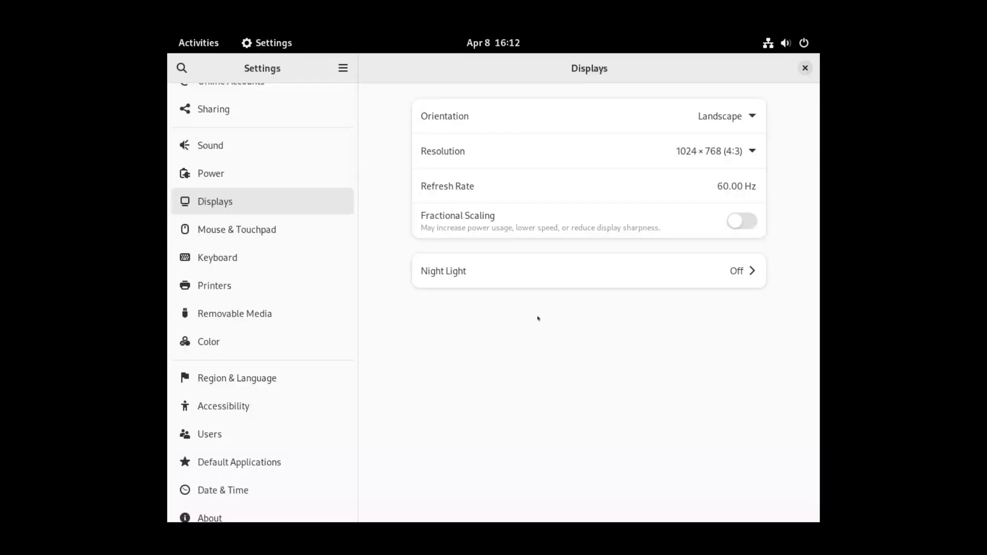
left_click(806, 68)
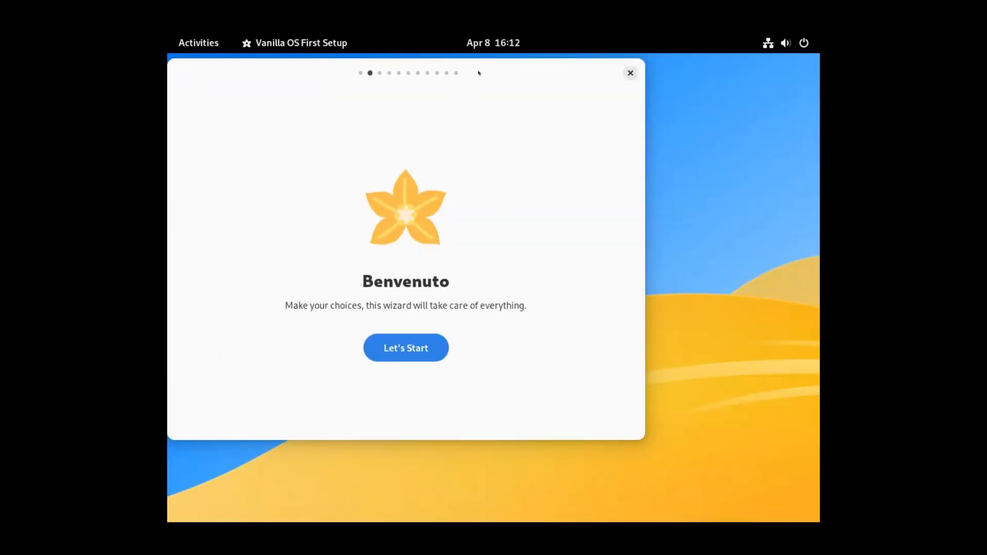
Start the first setup wizard and accept the light color scheme, the Flatpak and AppImage package managers, and only the Core Applications
left_click(428, 347)
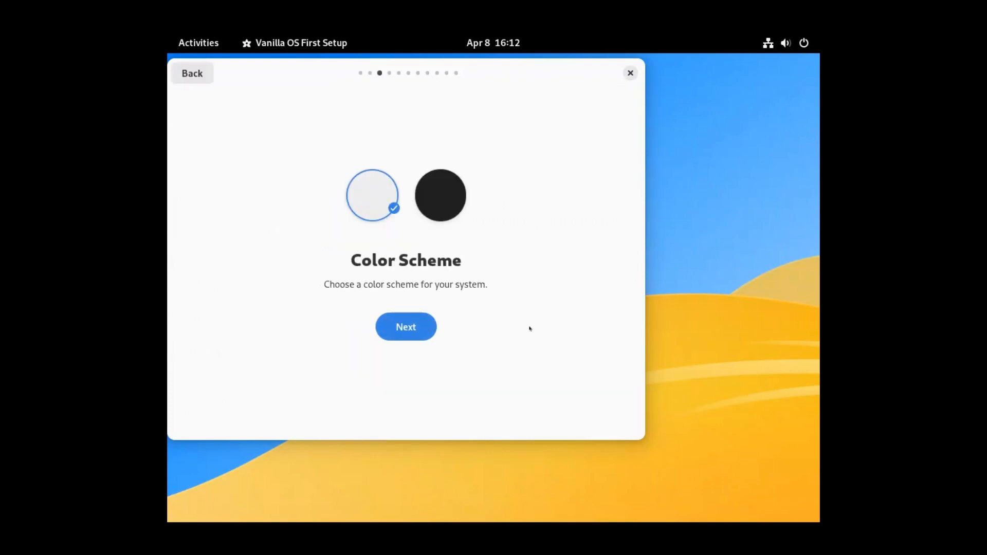
left_click(415, 335)
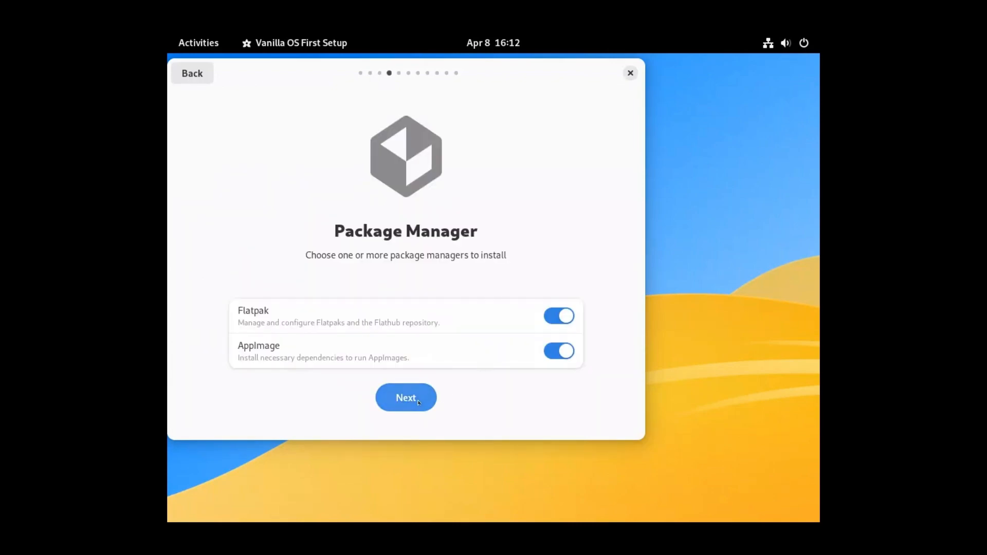
left_click(433, 401)
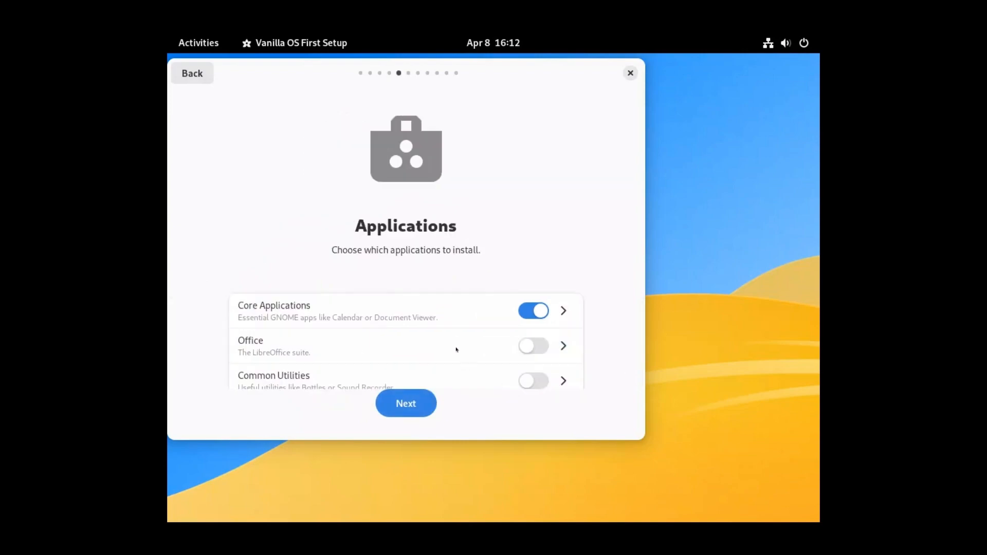
scroll(456, 354, "down", 1)
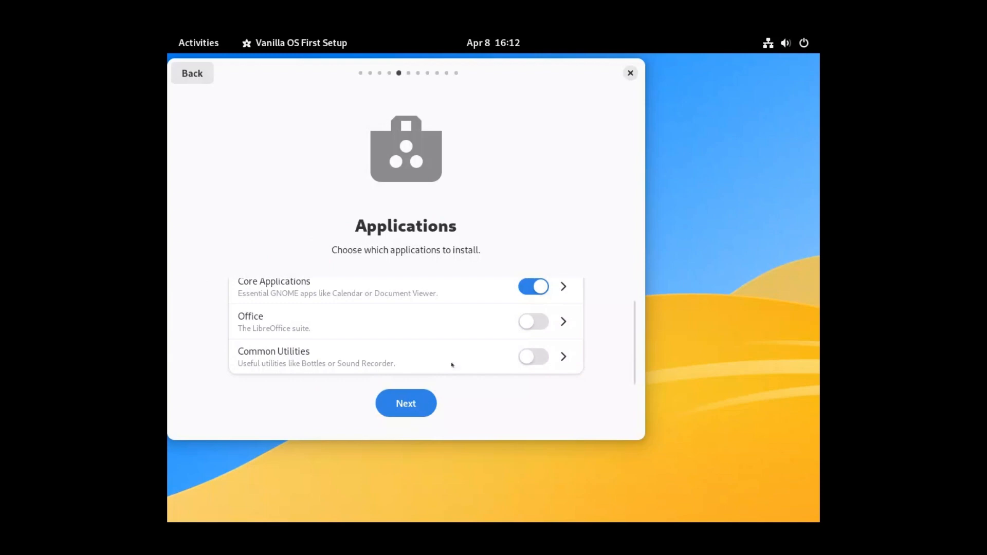
scroll(466, 345, "up", 1)
left_click(411, 404)
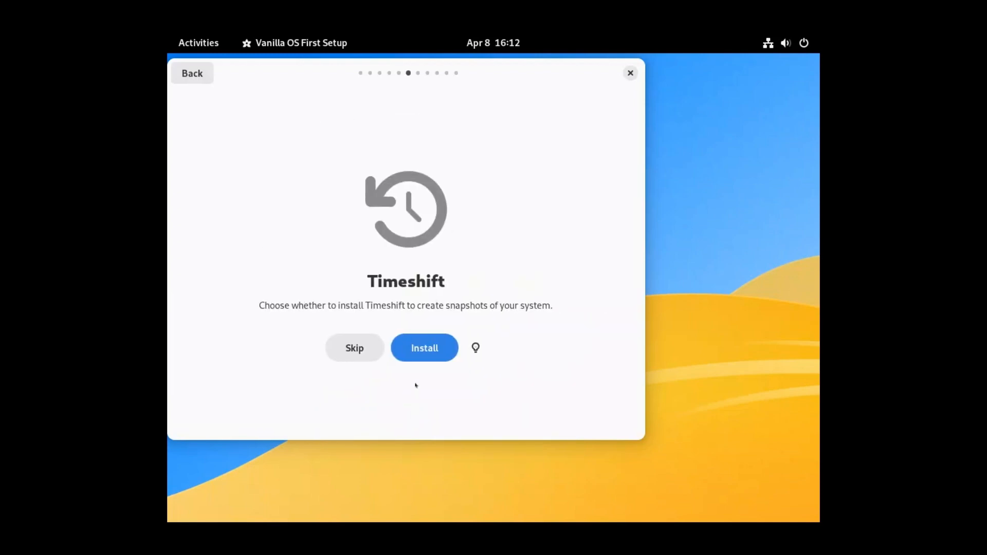
Choose to install Timeshift, Open VM Tools and the restricted codecs, and leave Apport turned off in the extra settings
left_click(430, 346)
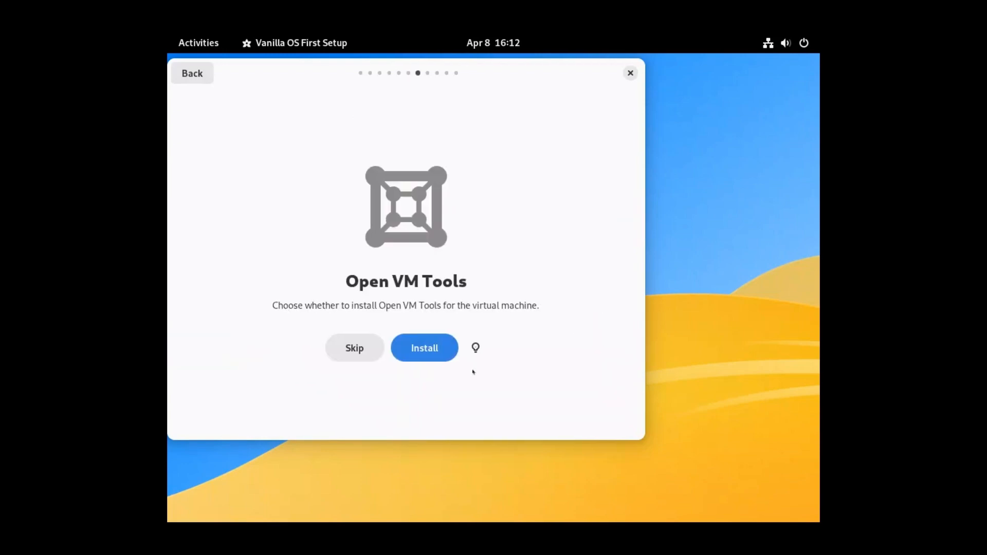
left_click(429, 345)
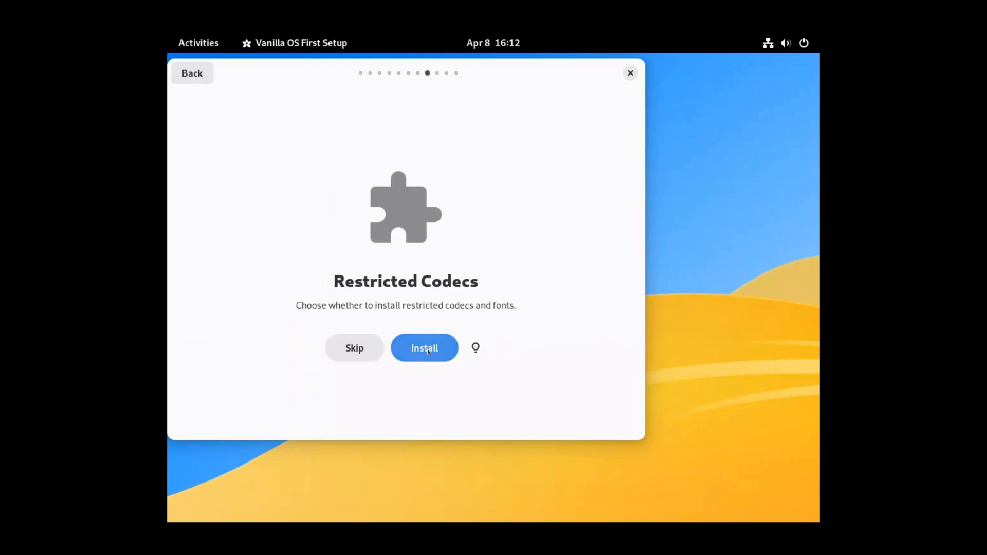
left_click(428, 350)
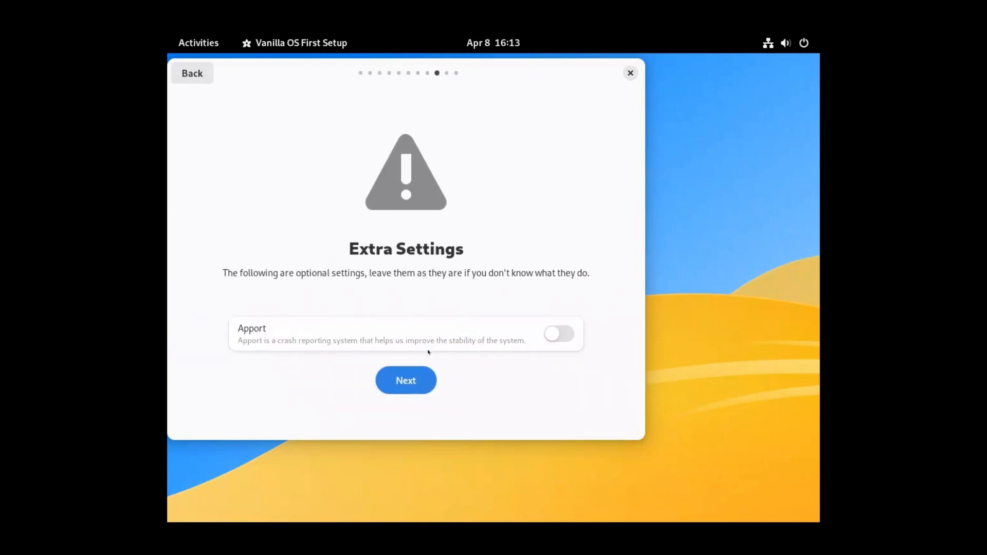
left_click(426, 381)
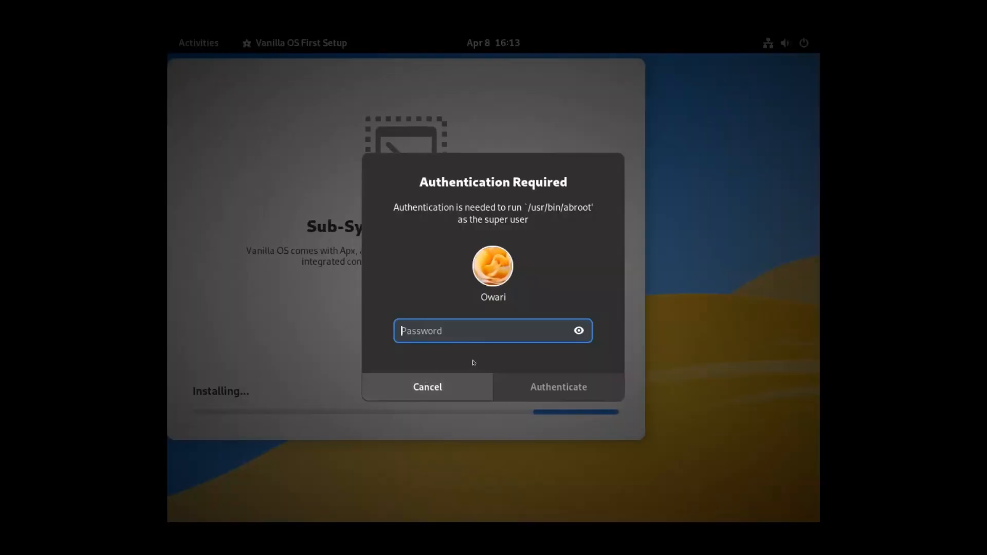
Authorize the first setup installation with the account password and reboot the system once it is done
type("********")
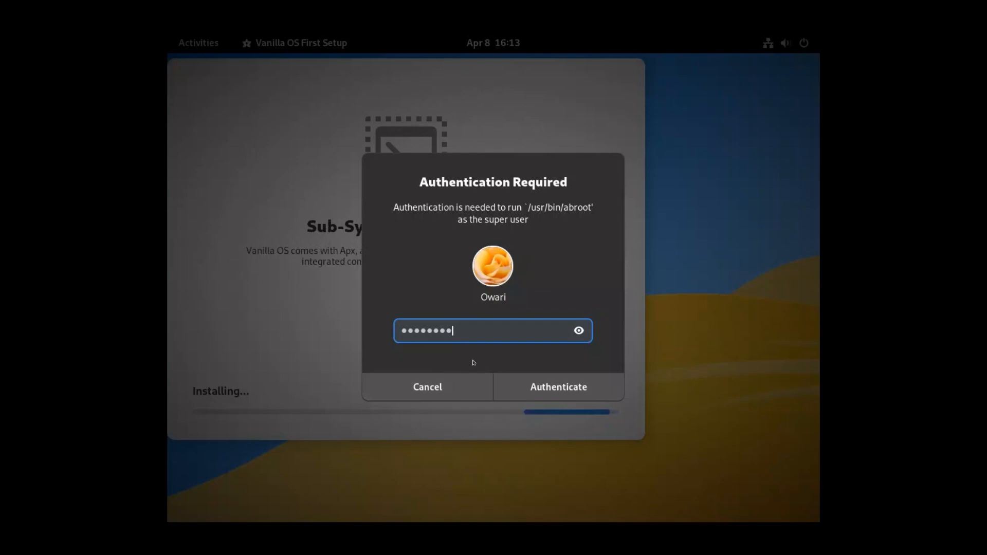
left_click(533, 391)
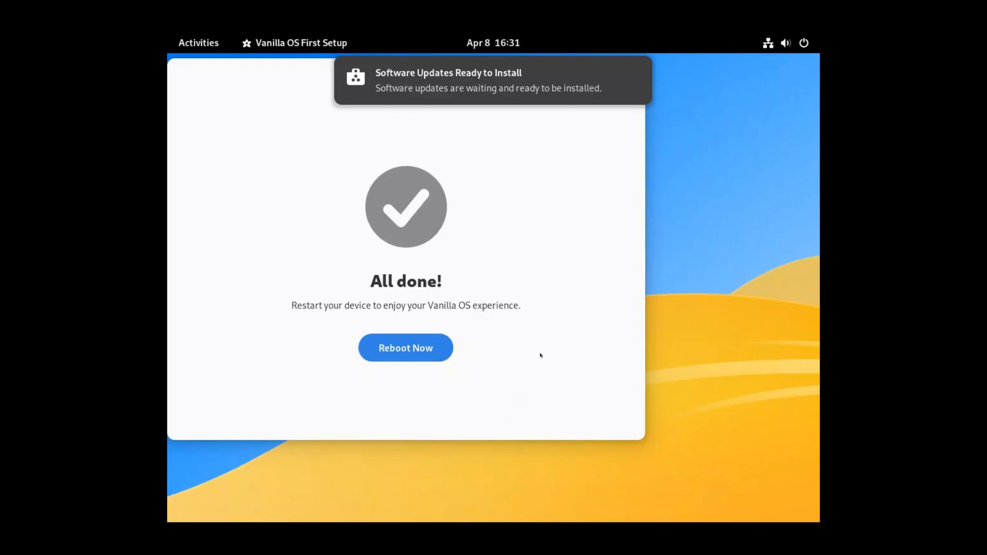
left_click(414, 350)
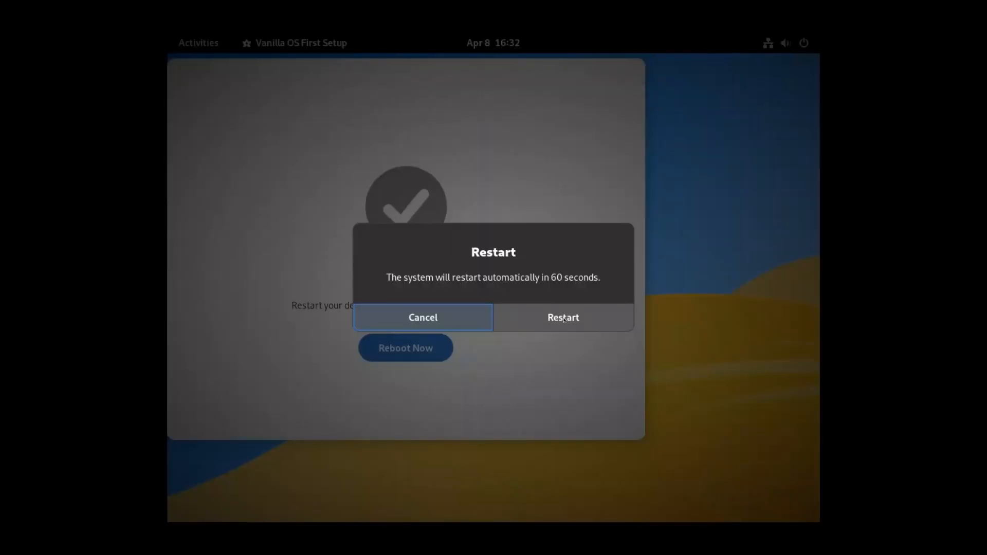
key("Escape")
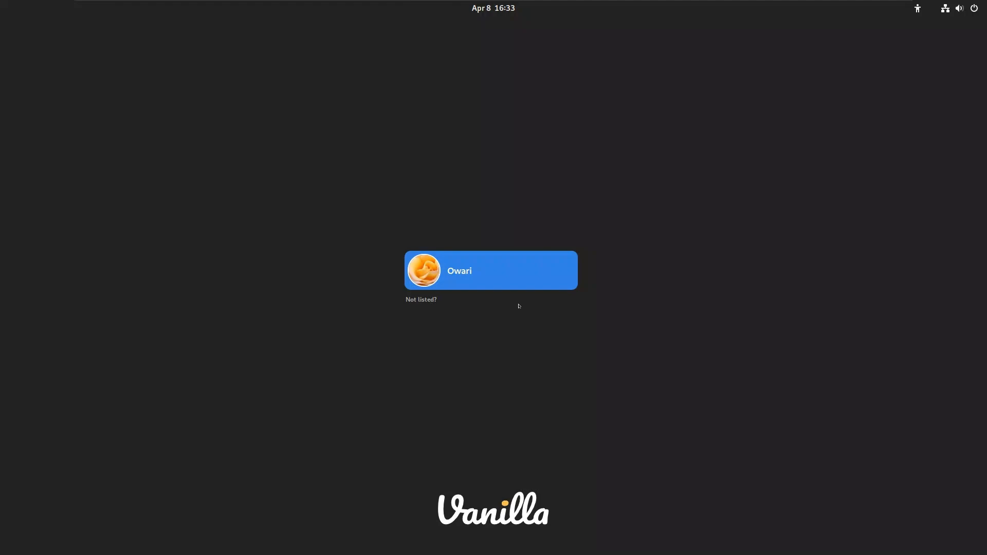
Log in to the user account with the account password after the reboot
left_click(516, 278)
type("••••••••")
key("Return")
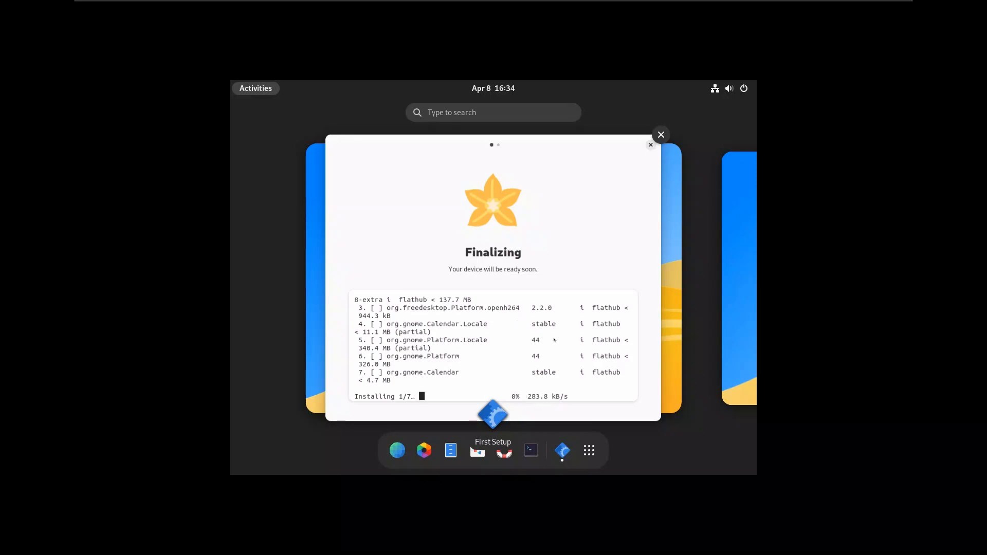
Open the system settings from the application list, check the Power saving options and close the settings window
left_click(589, 450)
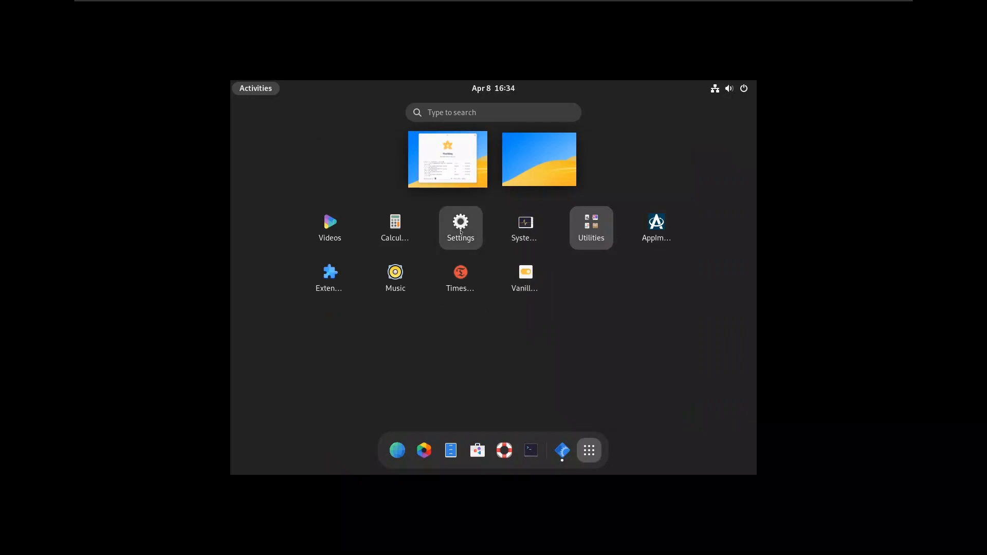
left_click(447, 160)
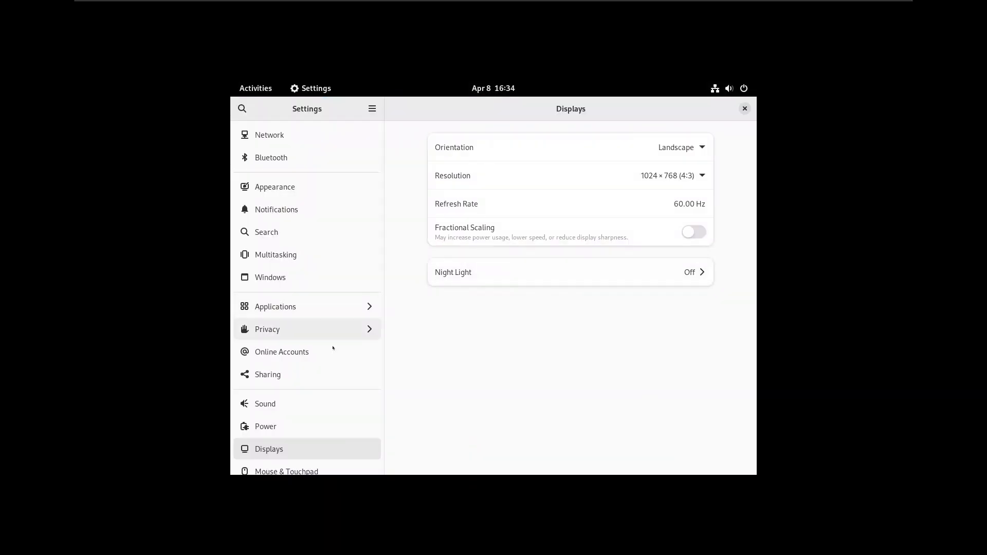
scroll(294, 436, "down", 1)
left_click(303, 390)
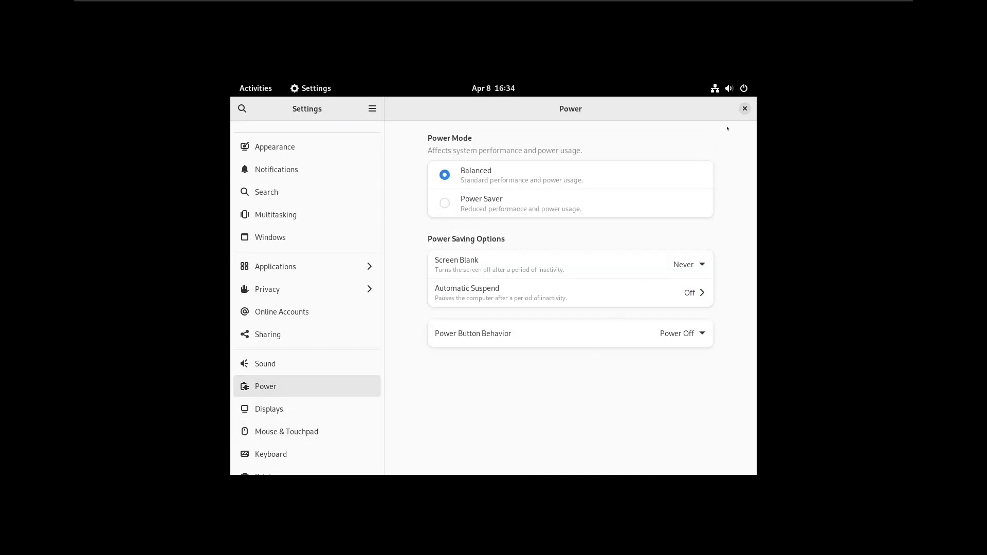
left_click(745, 109)
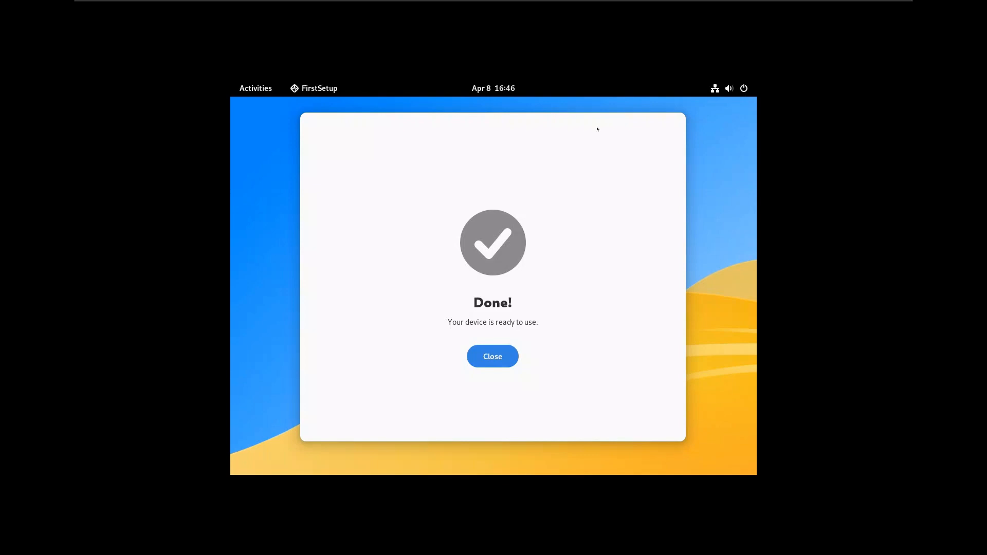
Close the completed first setup wizard and restart the system from the desktop
left_click(510, 356)
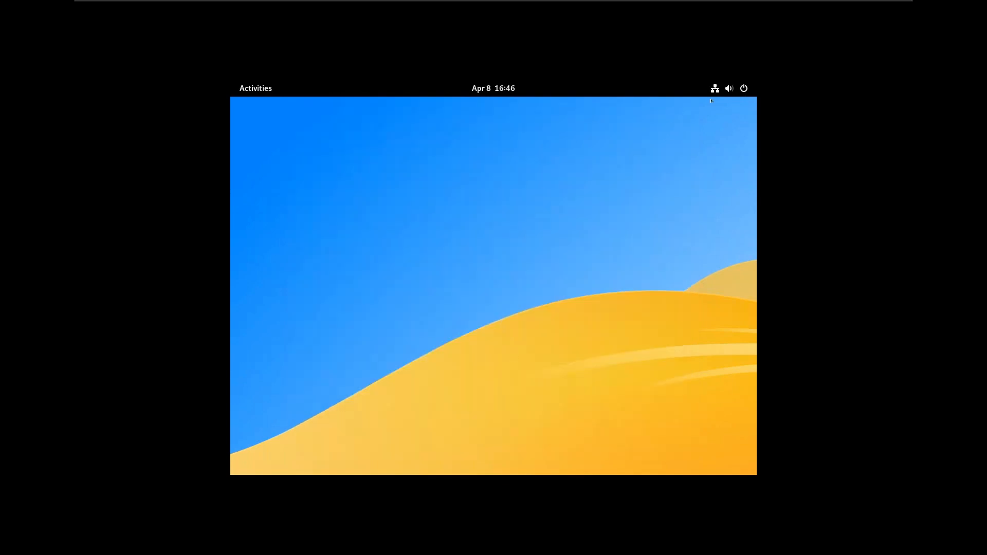
left_click(744, 89)
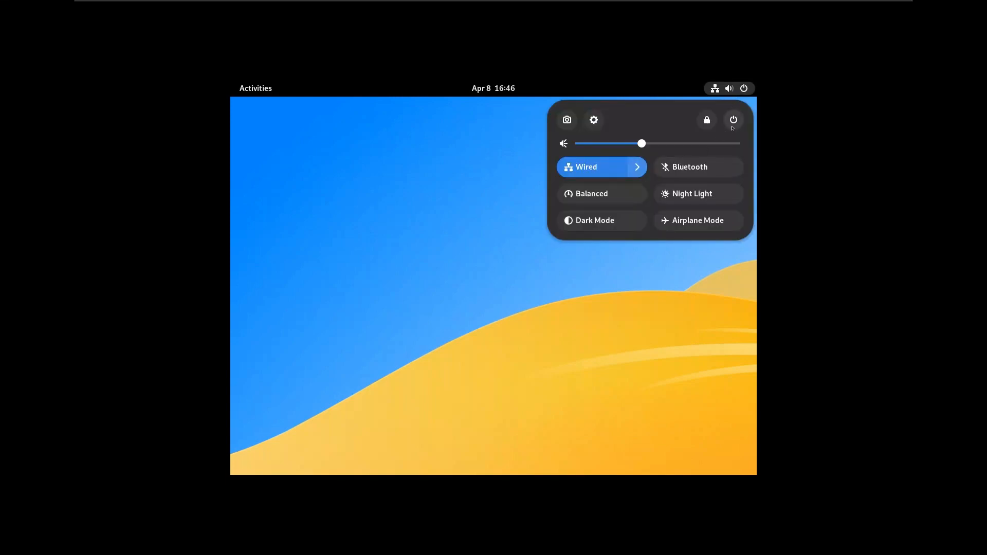
left_click(733, 121)
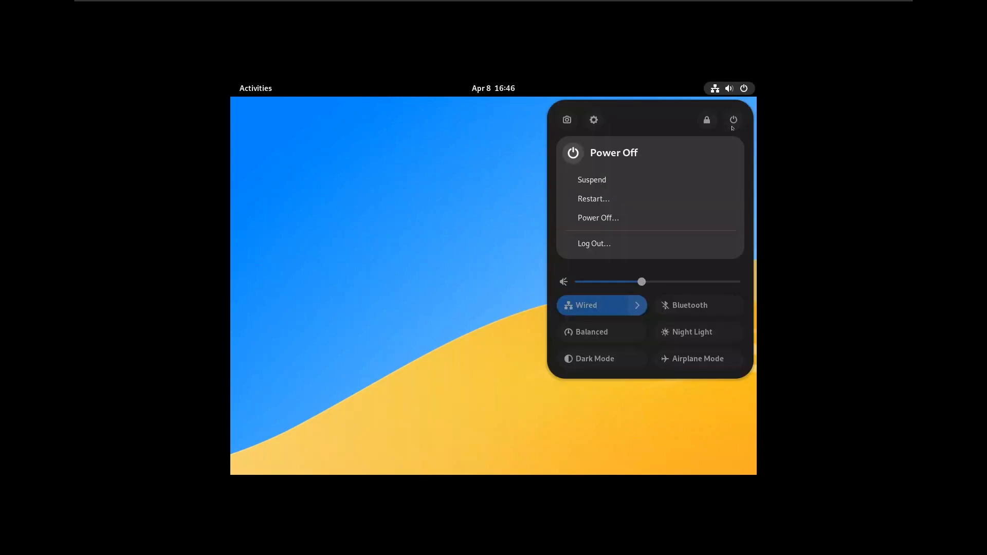
left_click(670, 203)
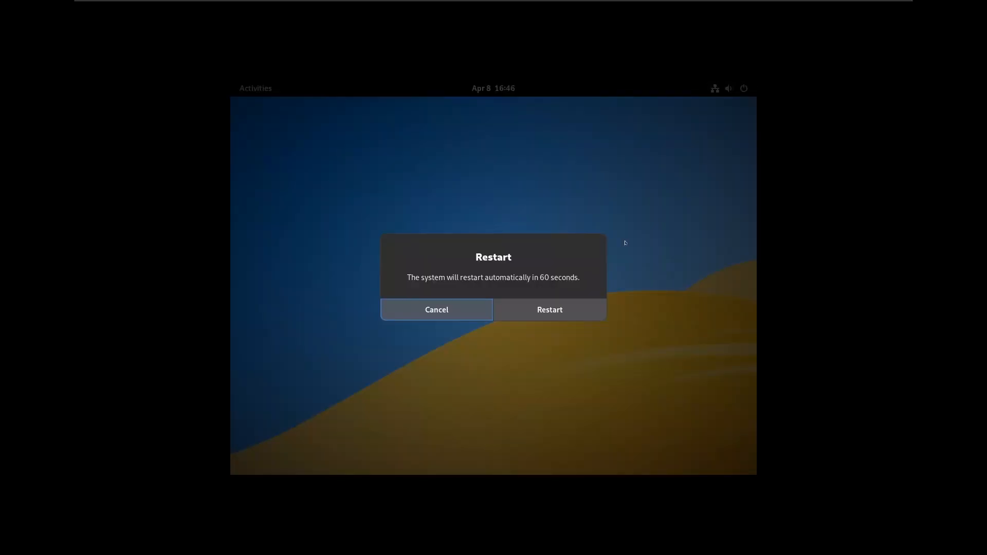
left_click(538, 310)
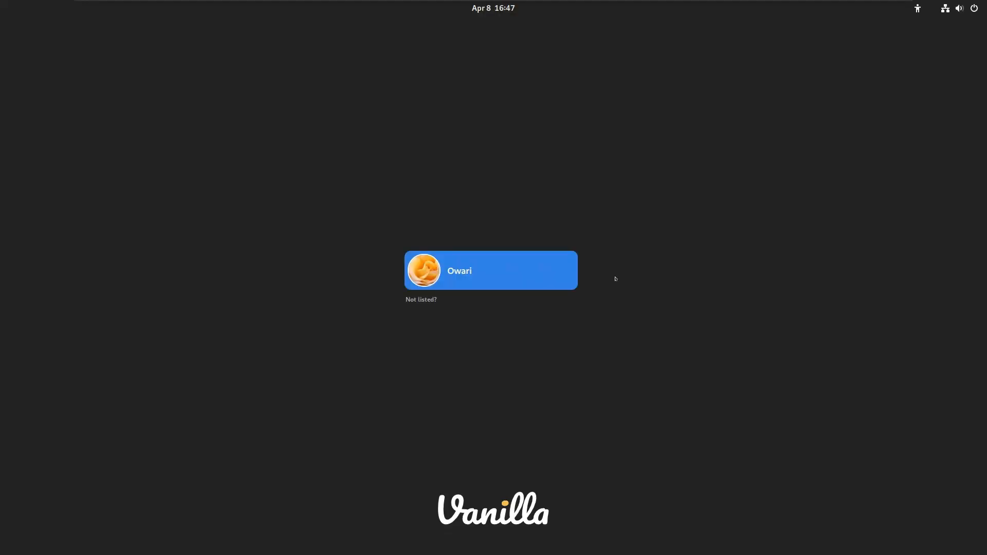
Log back in to the user account with the account password following the restart
left_click(553, 266)
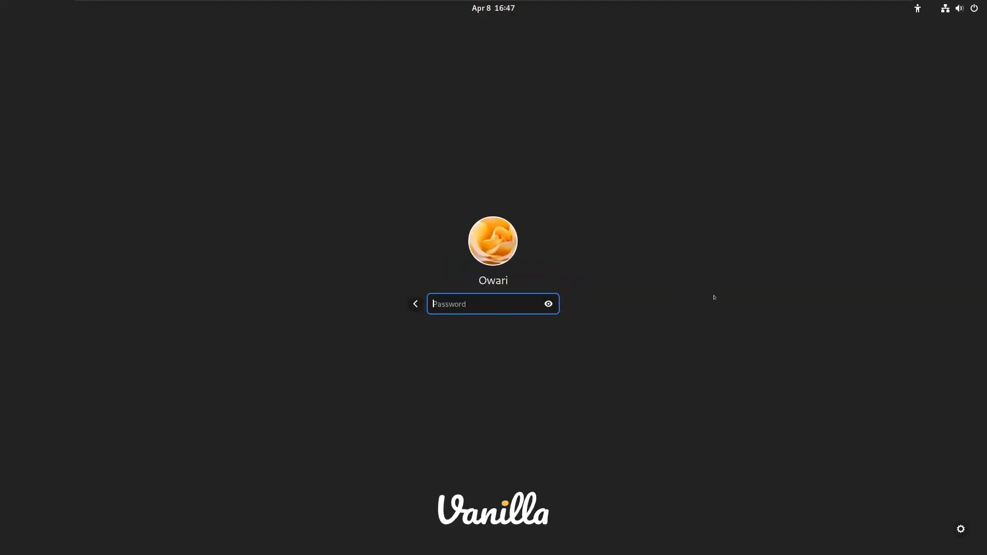
type("••••••••")
key("Return")
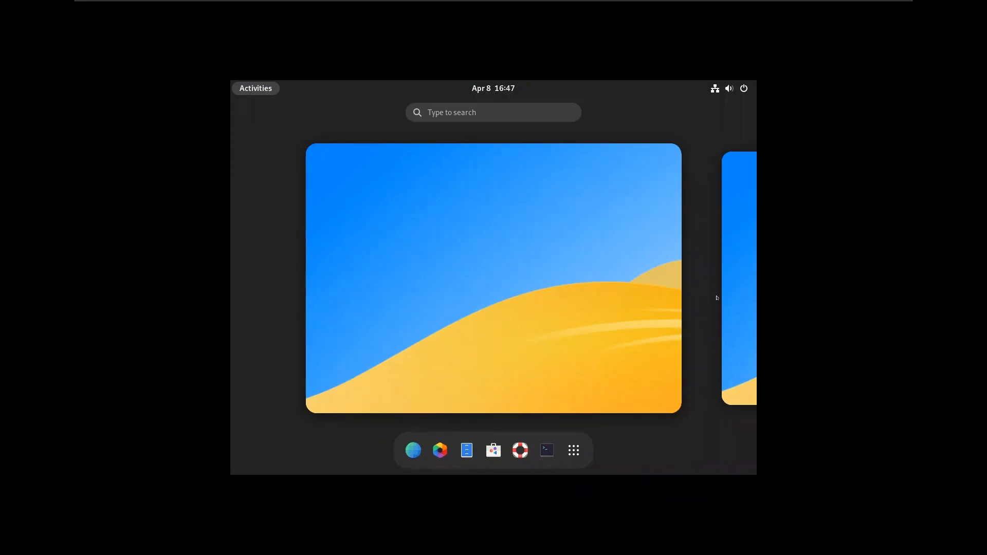
Open the system settings from the application list and go to the Displays page
left_click(579, 451)
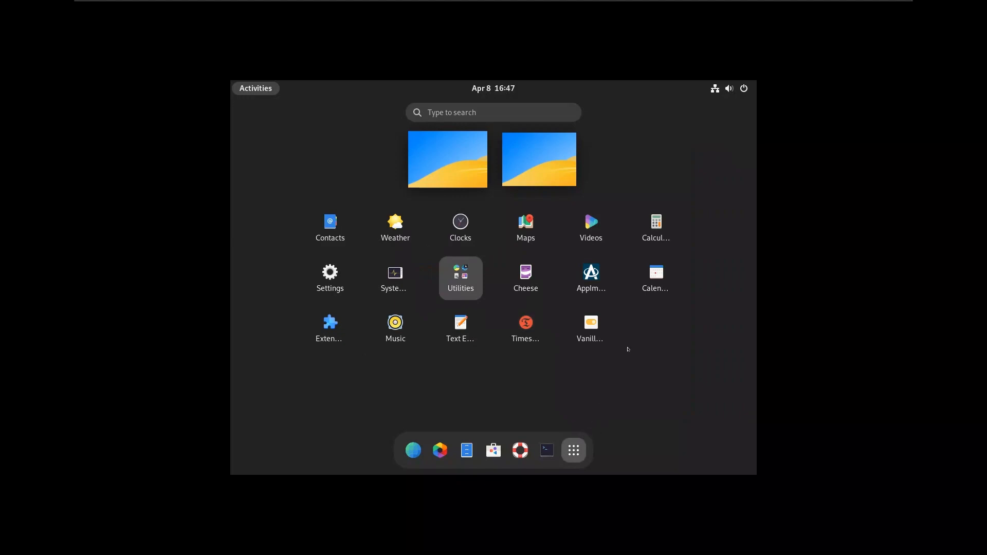
left_click(330, 274)
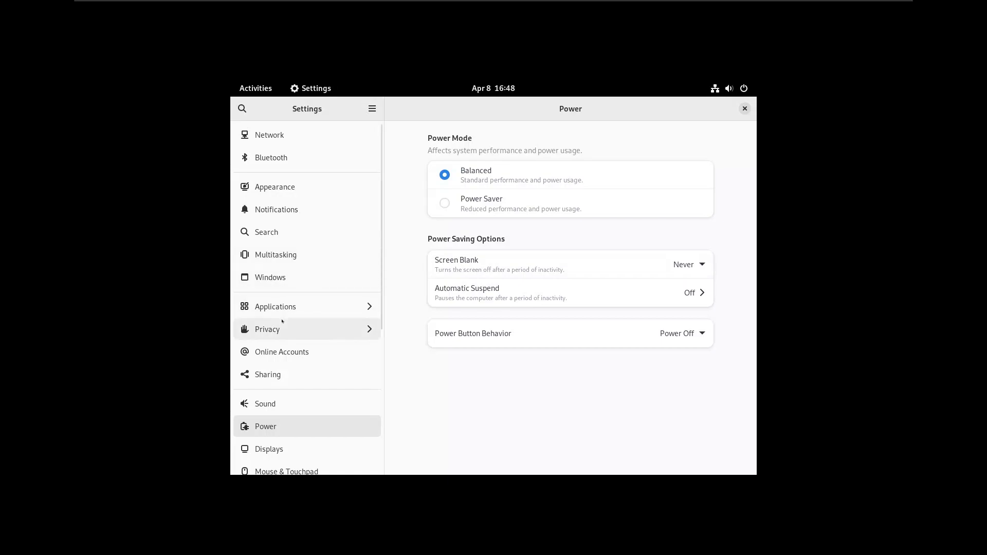
scroll(272, 376, "down", 3)
left_click(281, 372)
Set the display resolution to 1920 × 1080 (16:9), apply and keep the change, and close the settings window
left_click(702, 176)
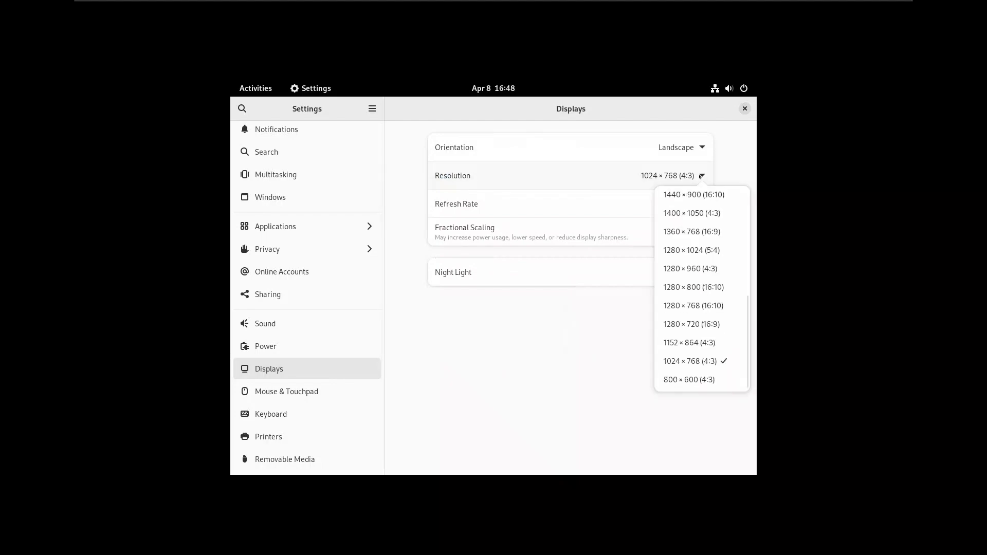
scroll(690, 222, "up", 8)
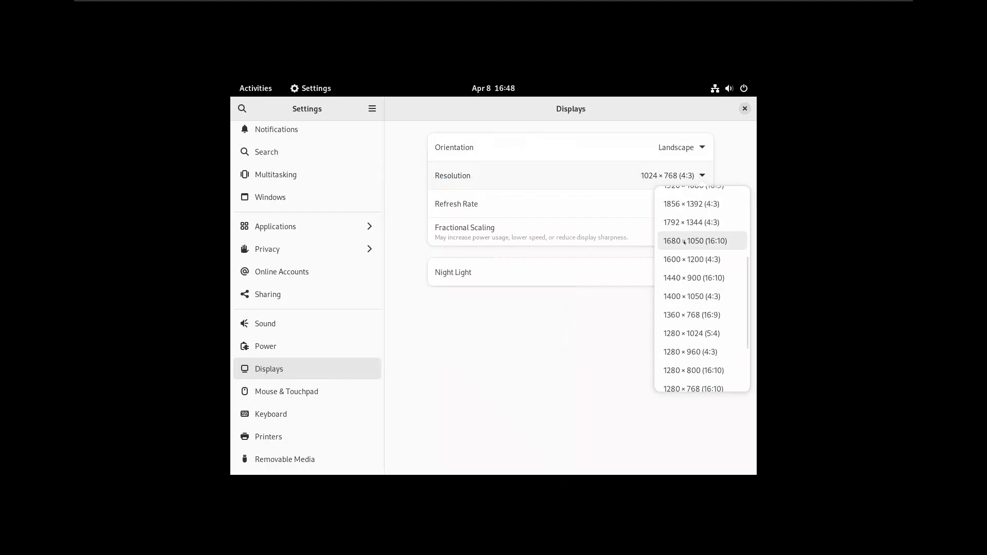
scroll(689, 222, "up", 3)
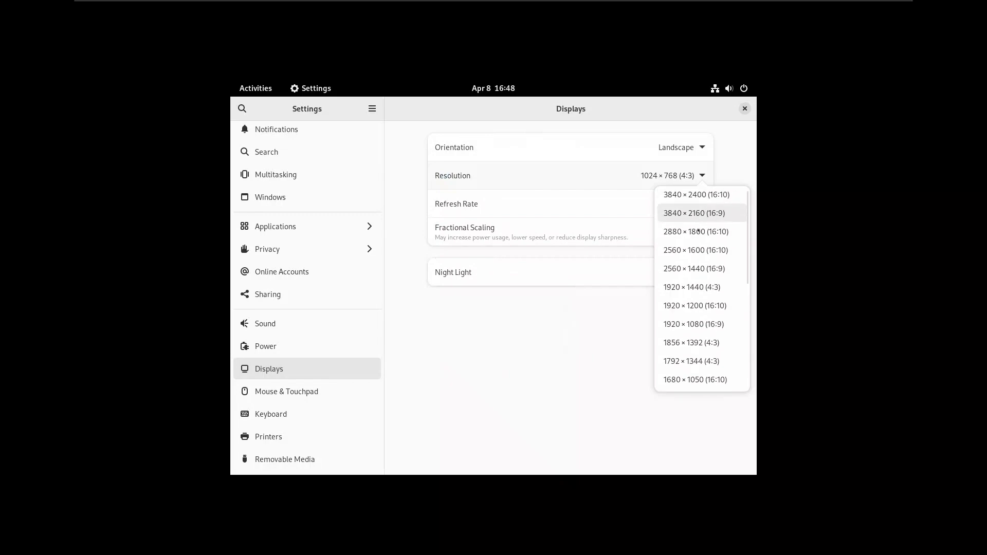
left_click(694, 325)
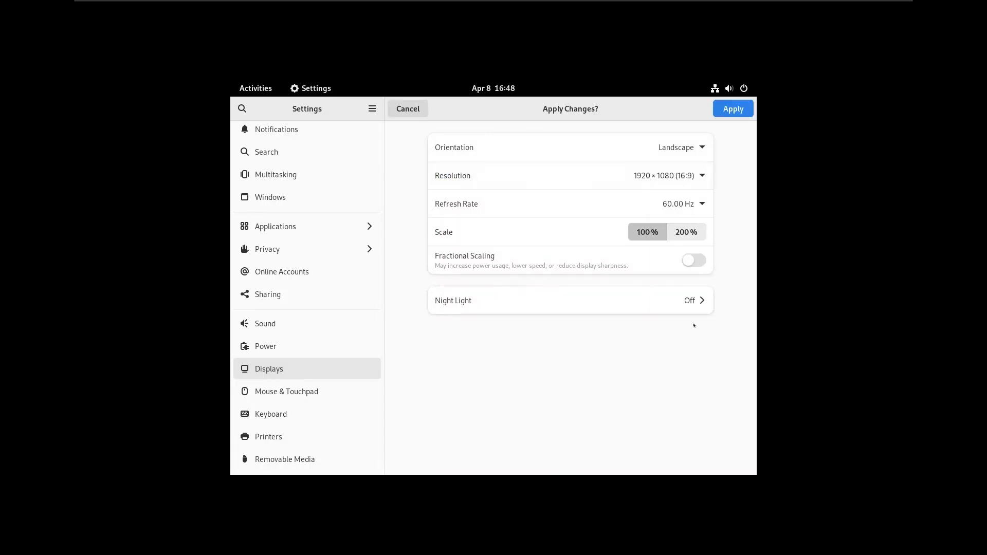
left_click(732, 109)
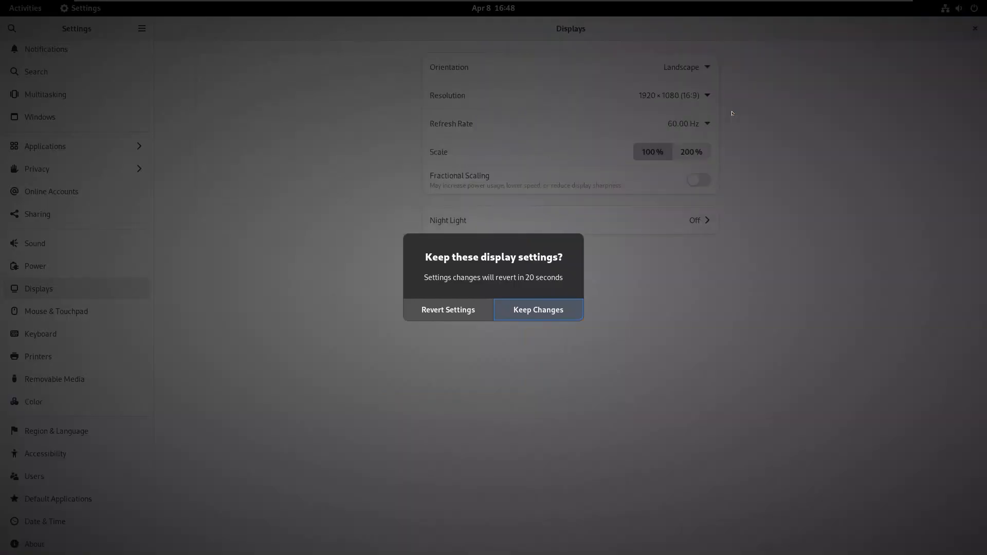
left_click(512, 311)
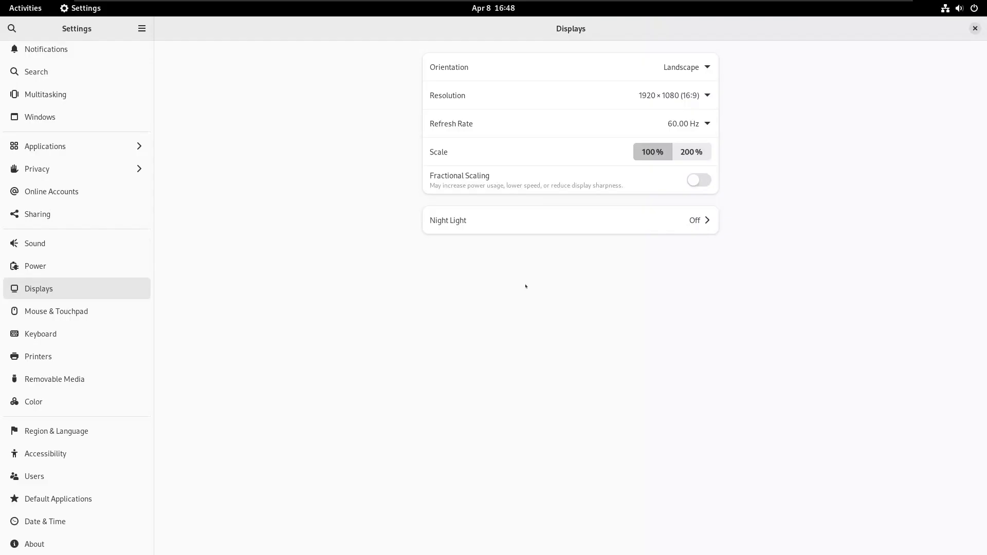
left_click(975, 29)
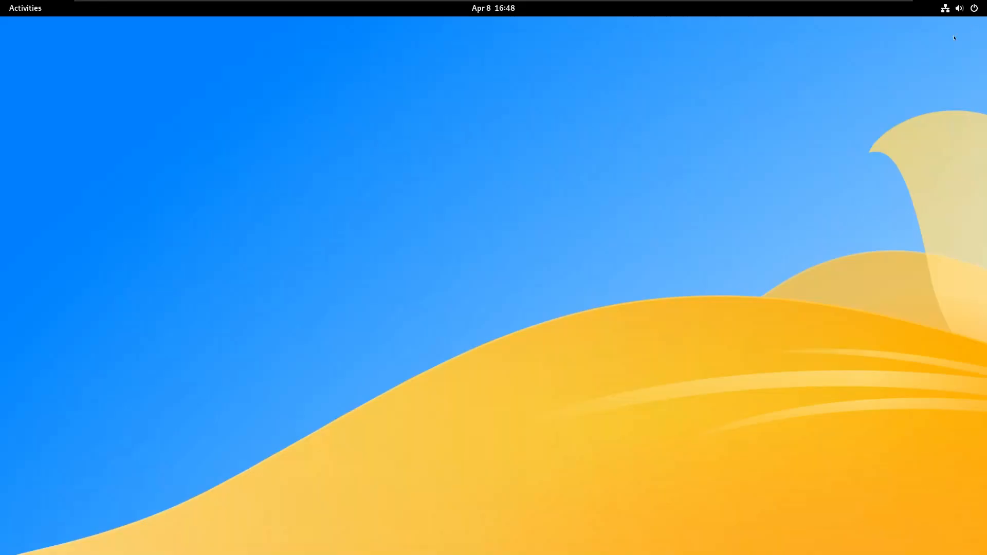
Open the display settings from the desktop, check the current display options and close the window
right_click(367, 140)
key("Escape")
right_click(330, 160)
left_click(311, 182)
right_click(440, 193)
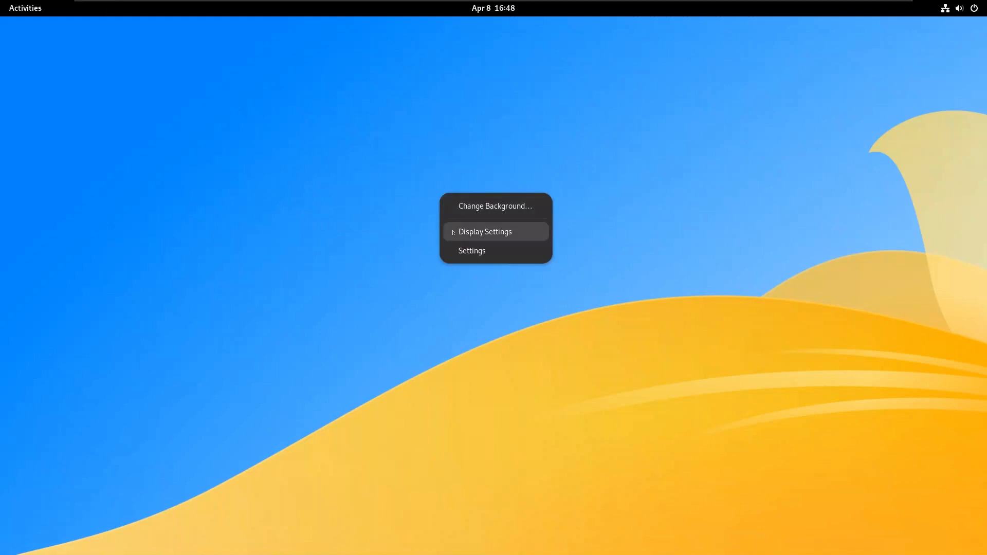
left_click(452, 230)
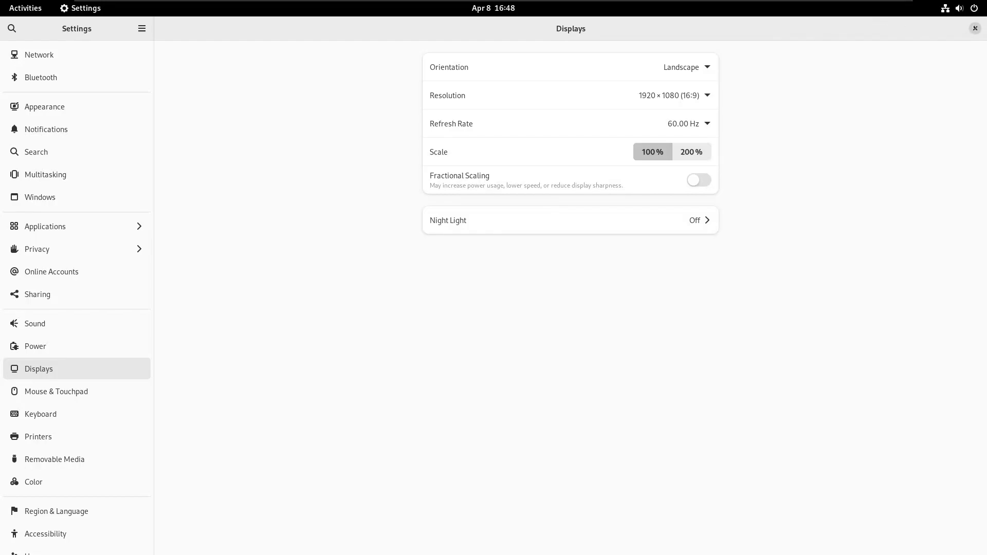
left_click(975, 28)
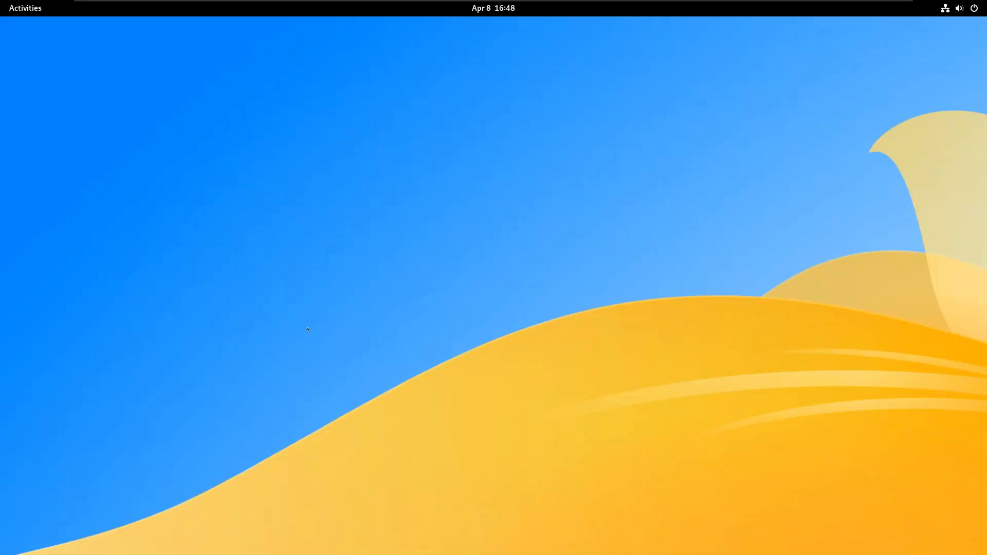
Launch Extension Manager from the application list and look through the installed system extensions
key("super")
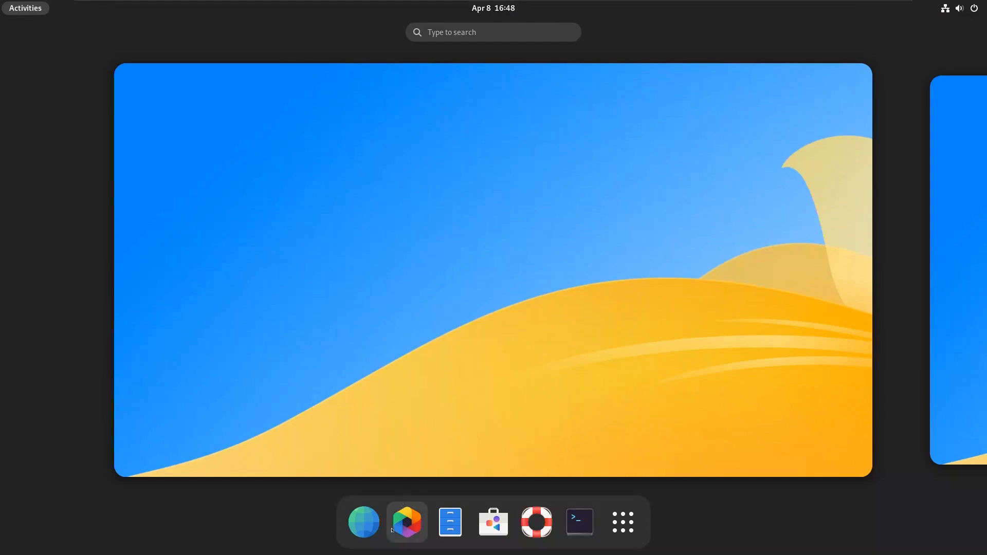
left_click(619, 532)
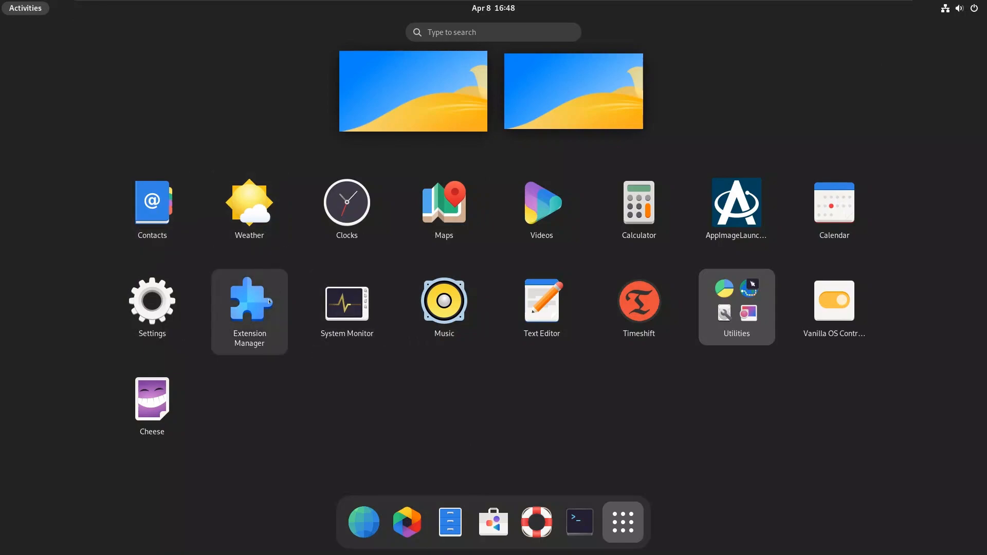
left_click(249, 345)
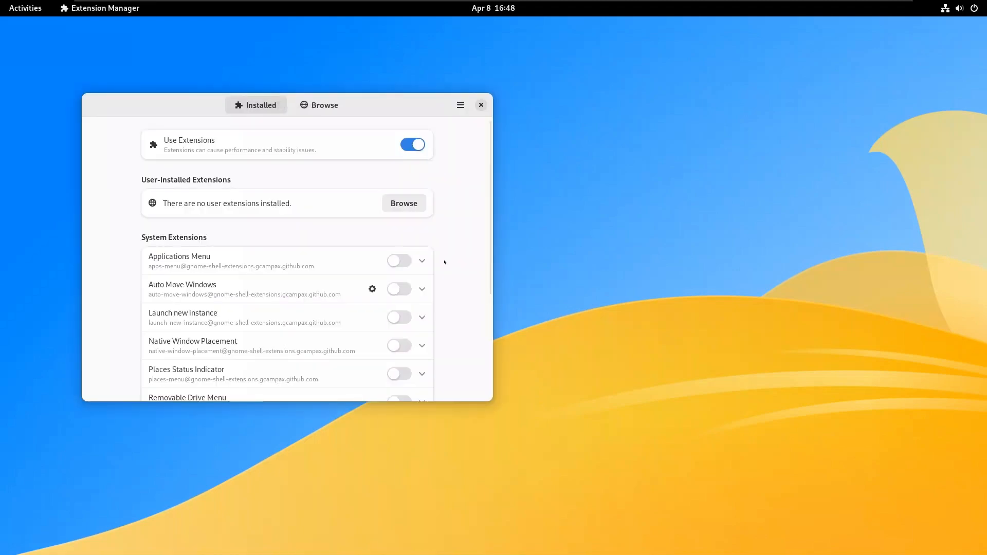
scroll(442, 265, "down", 1)
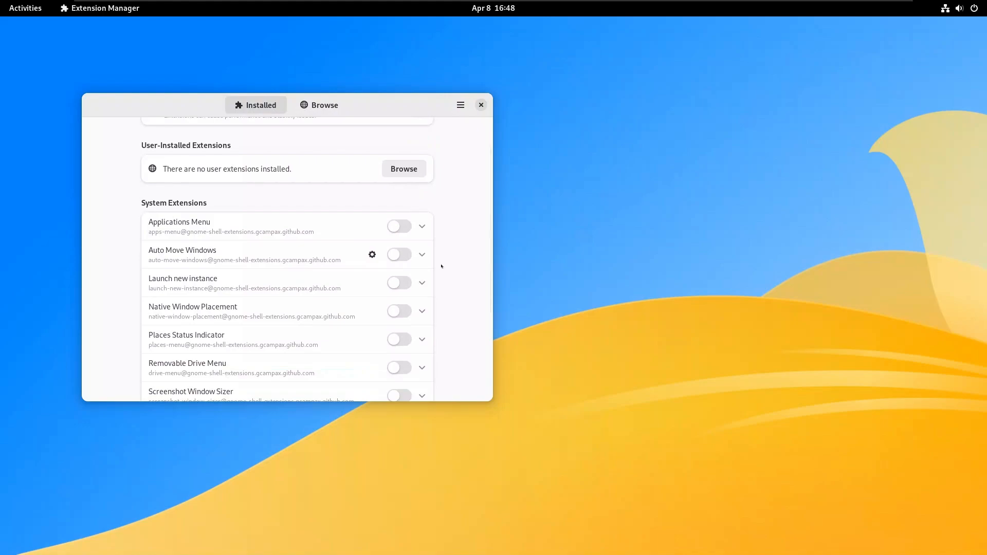
scroll(433, 271, "up", 1)
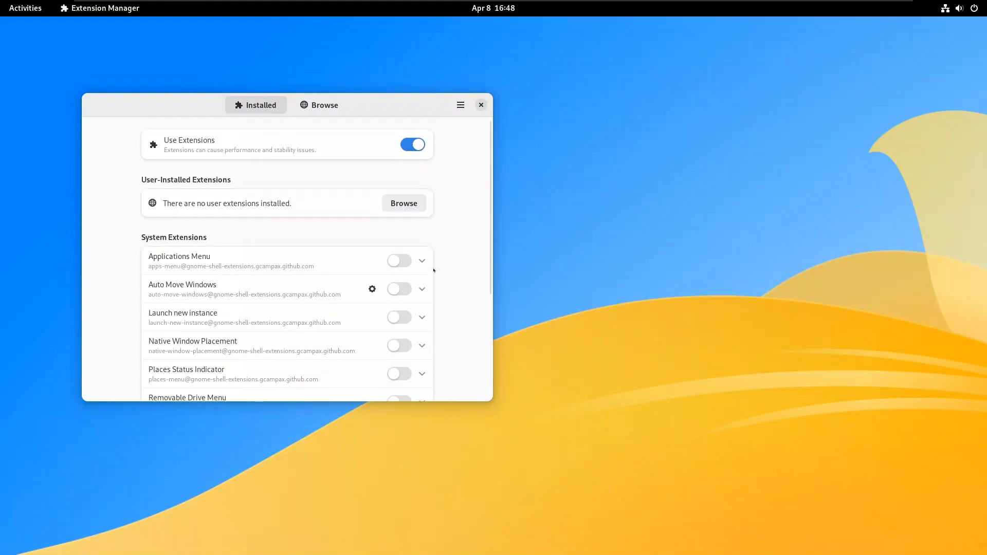
scroll(433, 270, "down", 3)
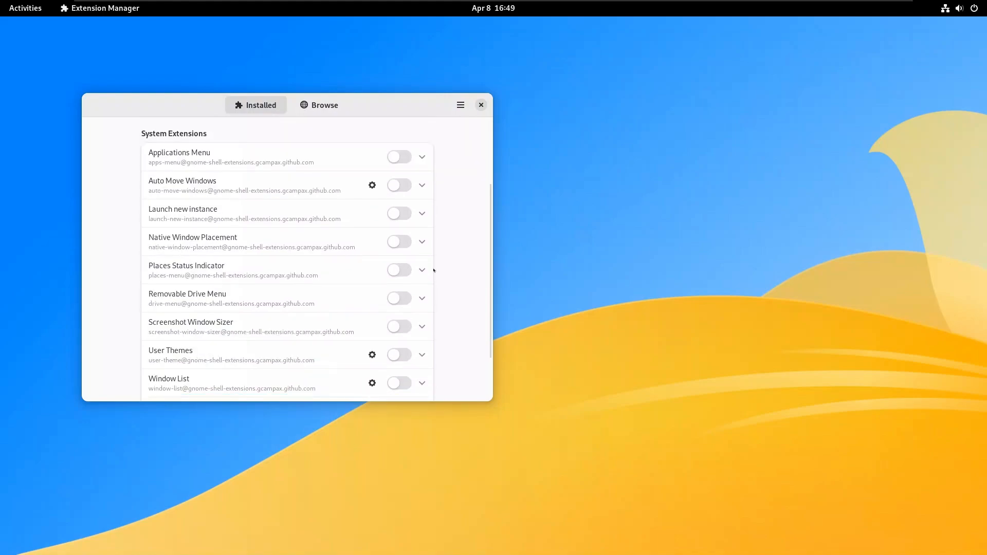
Enable the Native Window Placement extension and look at its details
left_click(401, 242)
left_click(422, 243)
left_click(422, 243)
scroll(334, 319, "down", 1)
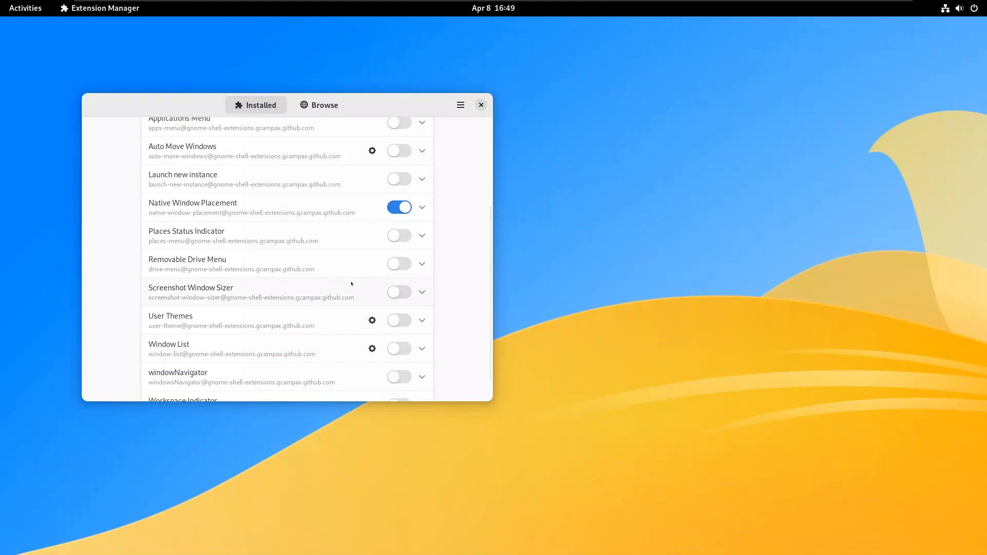
scroll(352, 283, "down", 1)
Enable the Applications Menu, Auto Move Windows and Launch new instance extensions, and check the added Applications menu
scroll(352, 283, "up", 4)
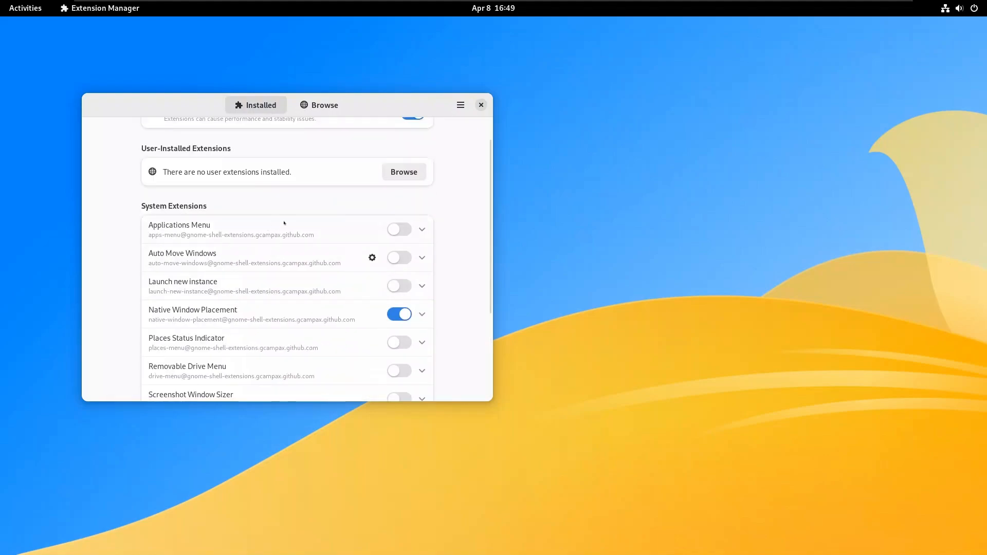
left_click(400, 229)
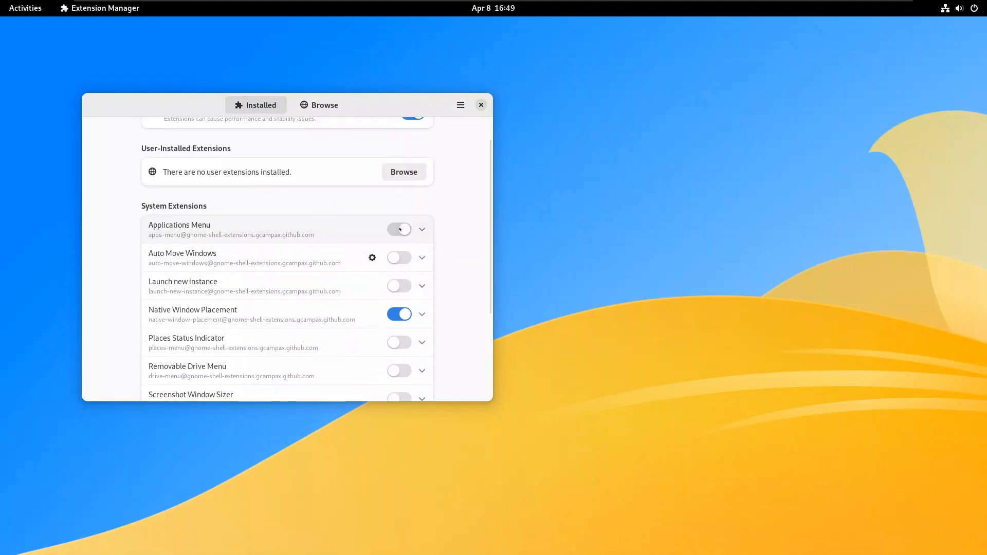
left_click(397, 258)
left_click(403, 286)
scroll(441, 223, "up", 1)
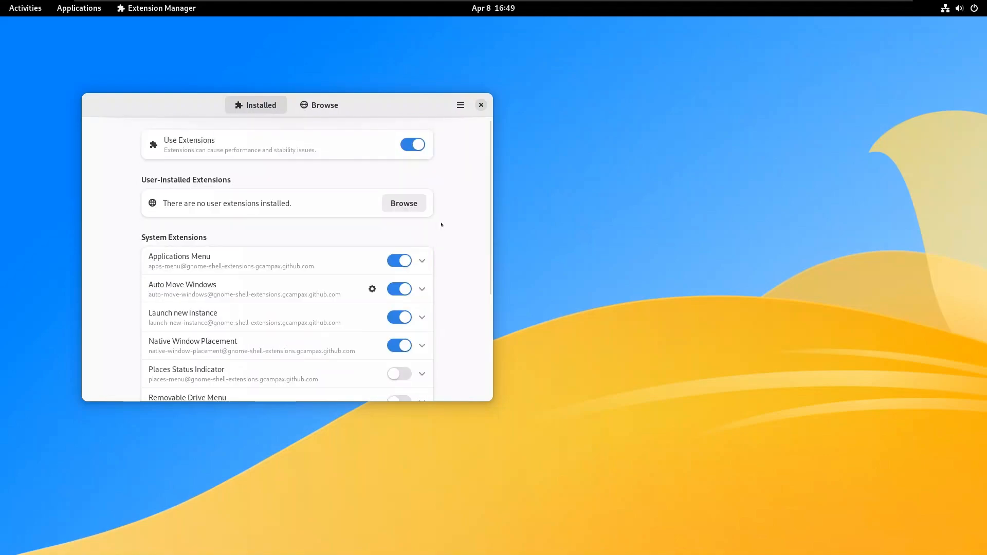
left_click(89, 10)
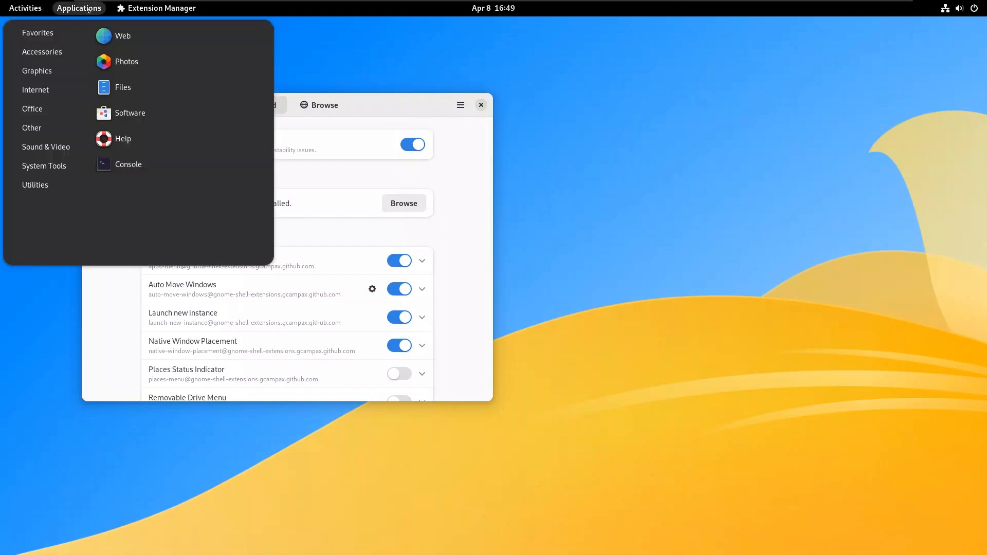
left_click(88, 9)
Enable the Window List, Workspace Indicator and windowNavigator extensions
scroll(298, 291, "down", 3)
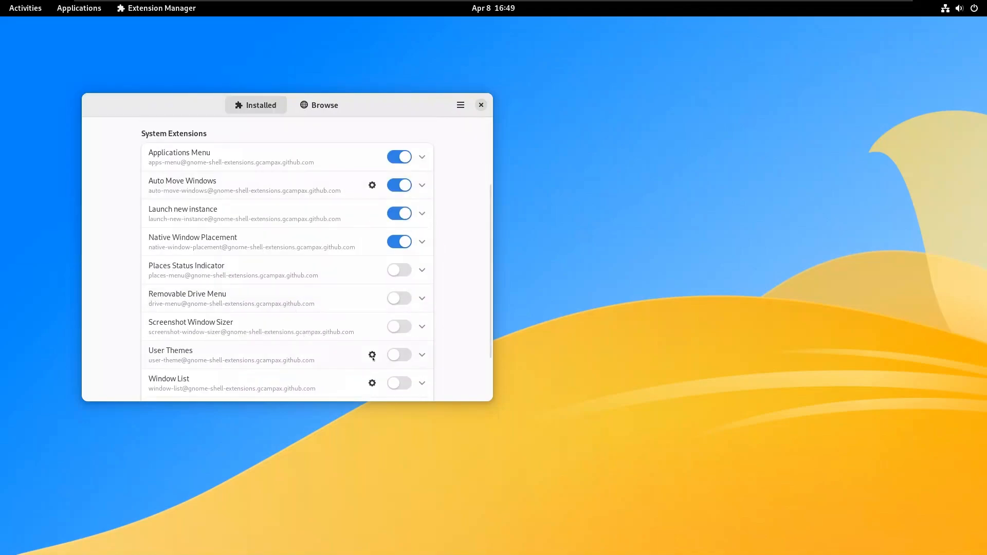
scroll(353, 359, "down", 2)
left_click(404, 318)
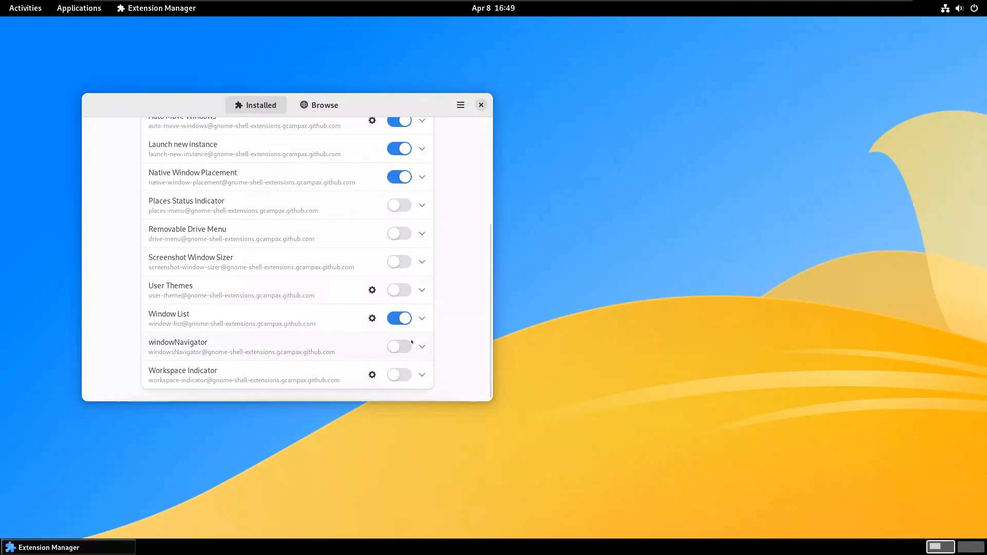
left_click(395, 381)
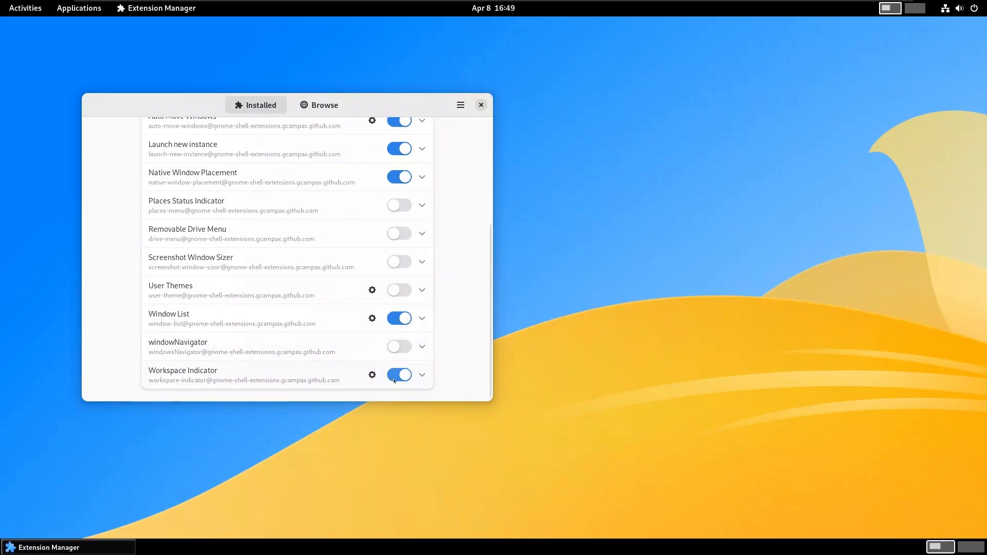
left_click(397, 348)
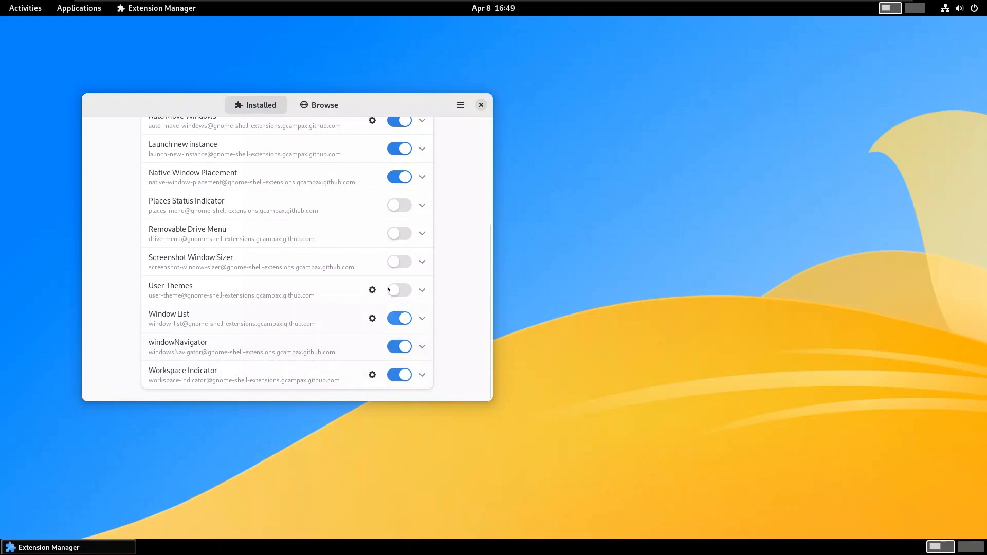
Enable the User Themes, Screenshot Window Sizer, Removable Drive Menu and Places Status Indicator extensions, and close Extension Manager
left_click(395, 290)
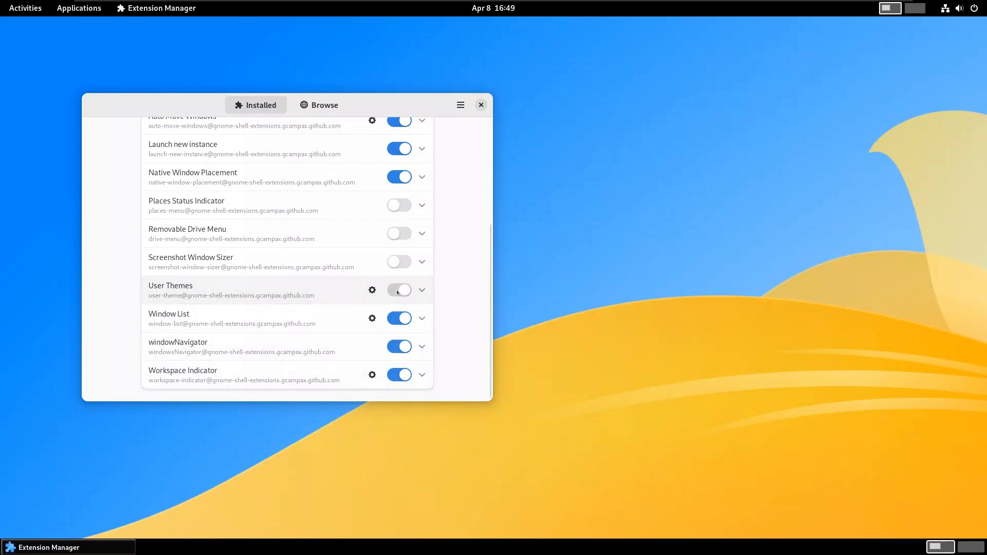
left_click(398, 261)
left_click(395, 233)
left_click(396, 205)
scroll(390, 239, "up", 5)
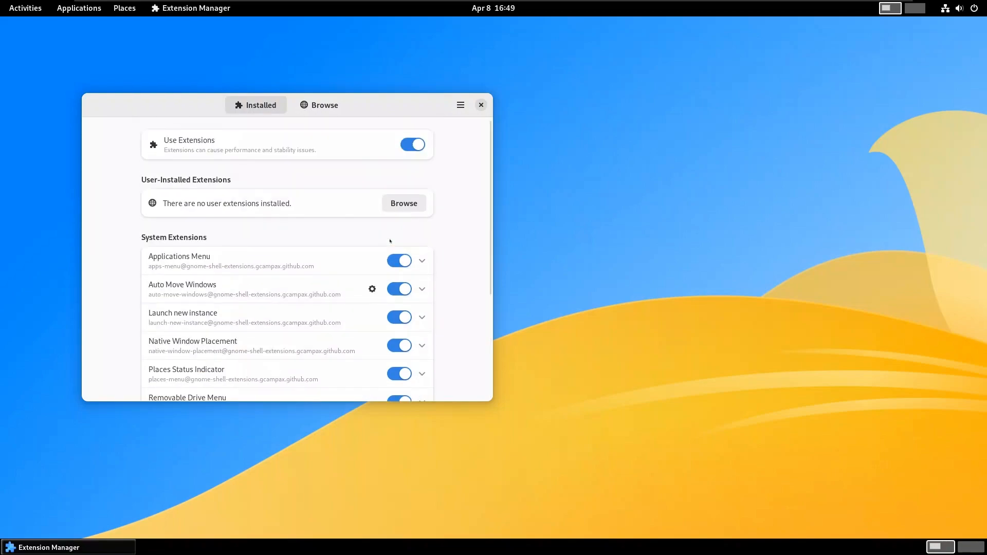
left_click(481, 105)
Check the Places menu, the switching between the two workspaces and the Activities overview
left_click(124, 8)
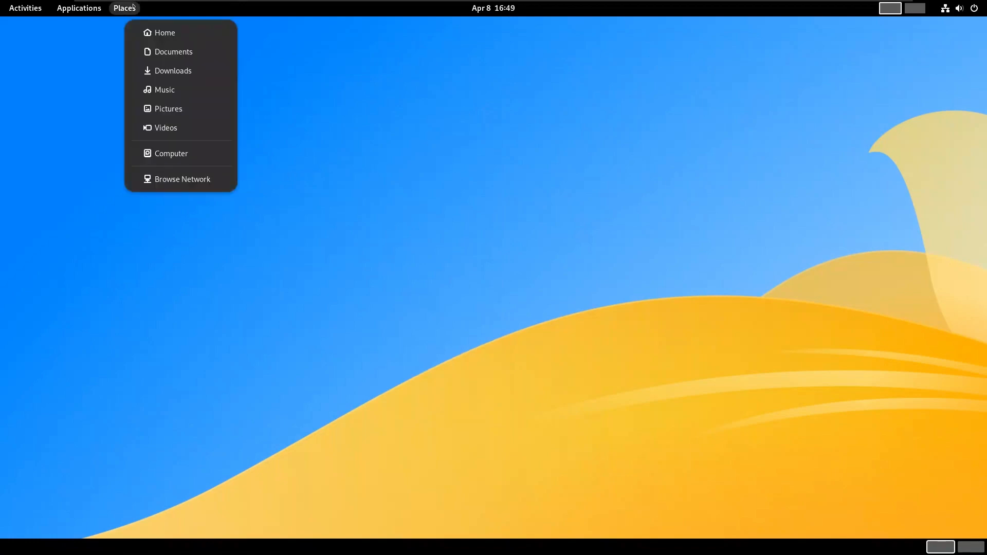
left_click(247, 297)
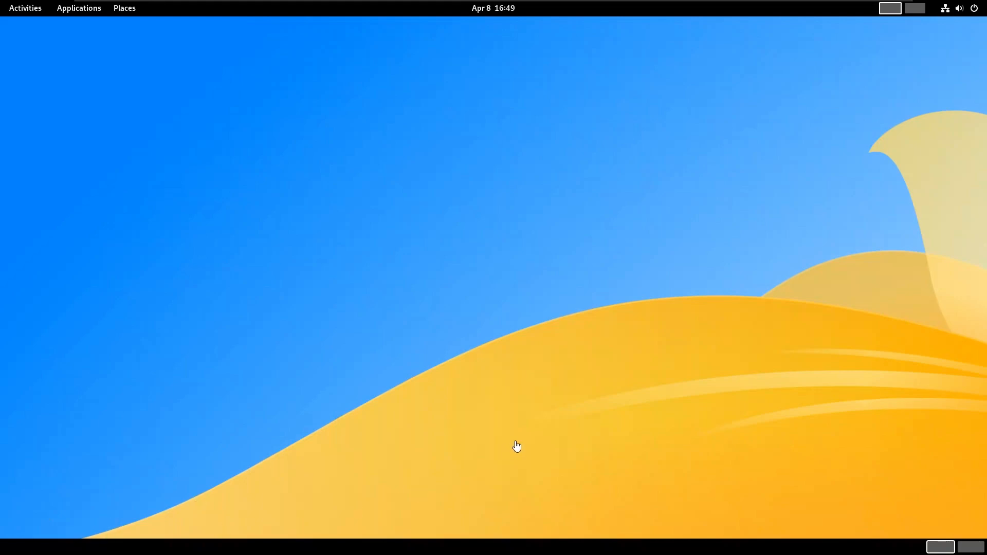
left_click(971, 547)
left_click(940, 547)
left_click(25, 8)
left_click(26, 8)
Launch the Web browser, load google.com and dismiss the restaurant suggestion on the page
left_click(79, 11)
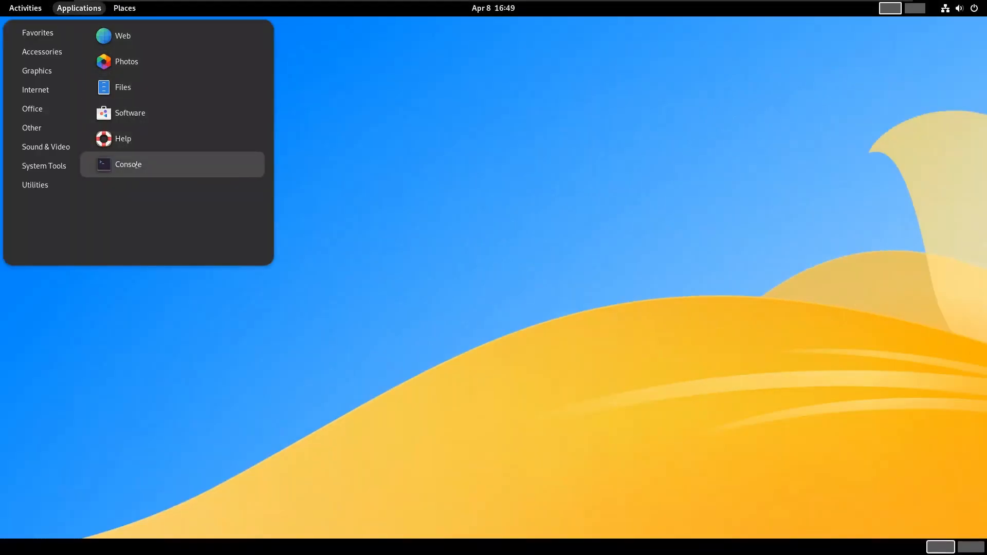
left_click(139, 47)
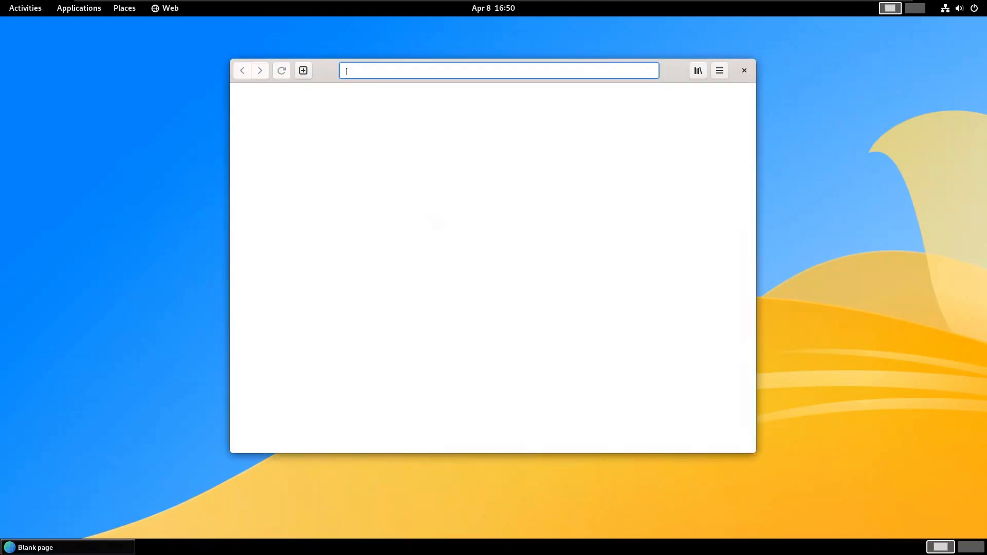
type("google.com")
key("Return")
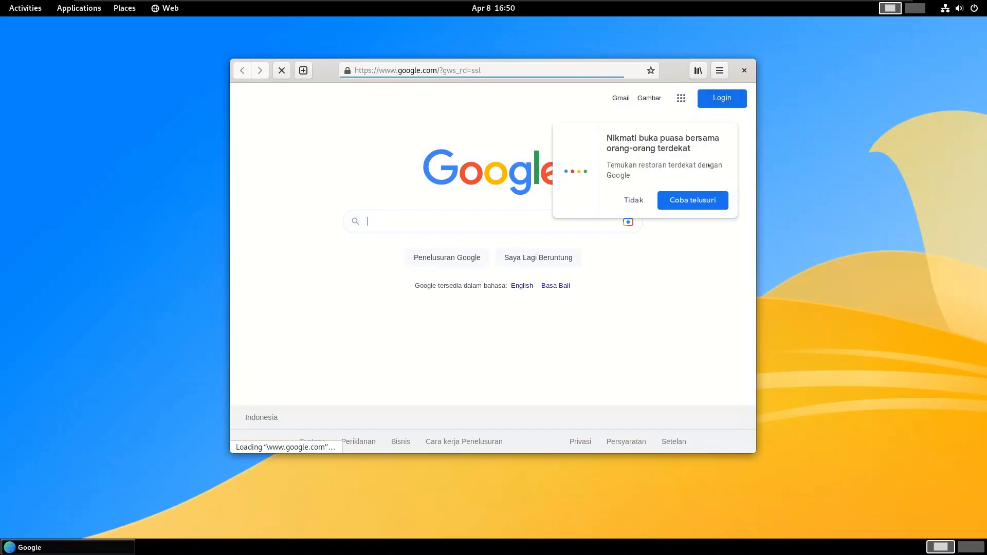
left_click(637, 201)
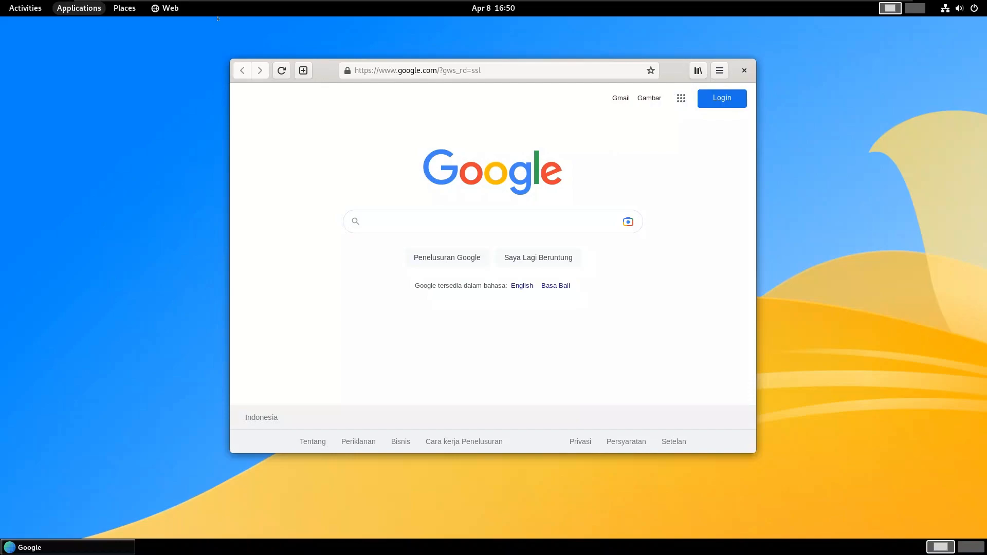
Close the Web browser, look over the style and background choices in the Appearance settings, and close Settings
left_click(744, 71)
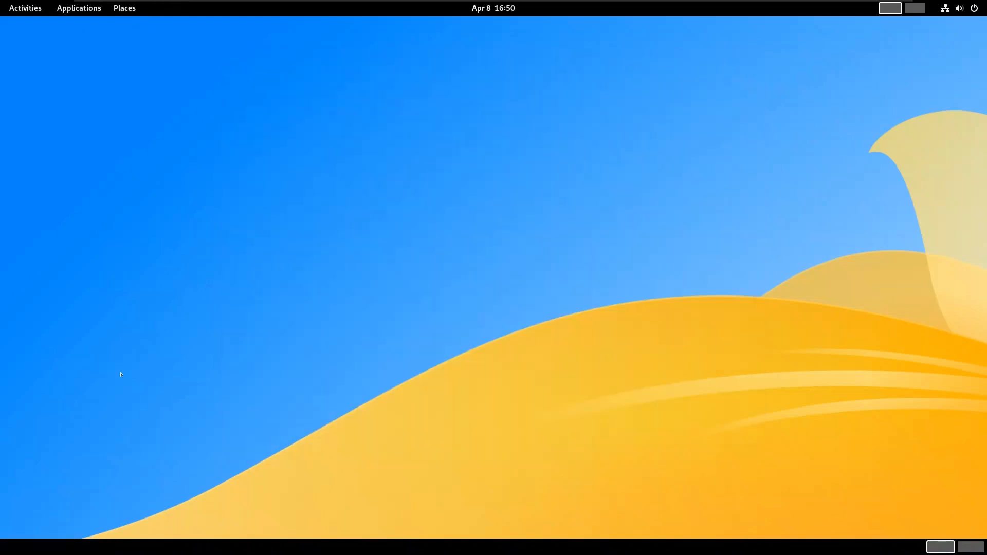
right_click(398, 283)
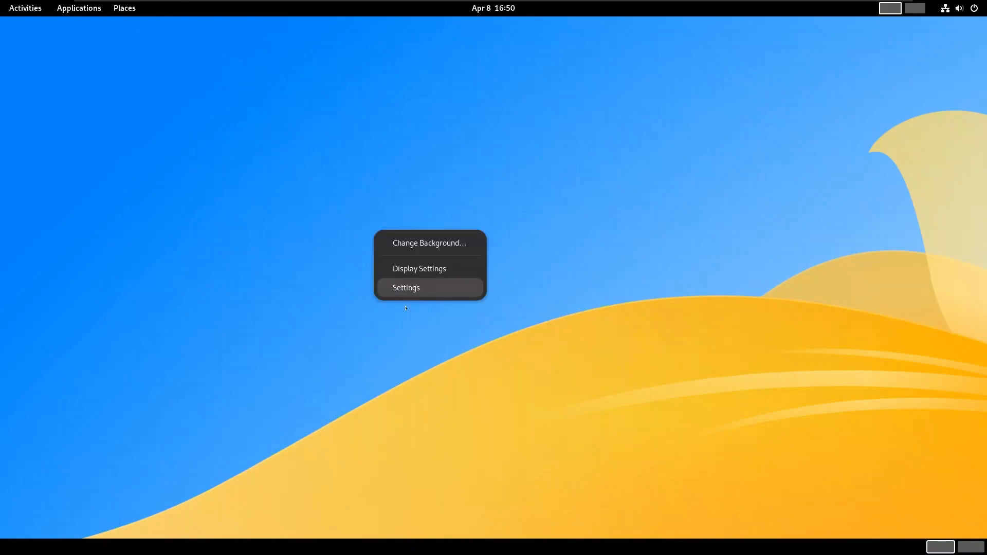
left_click(421, 246)
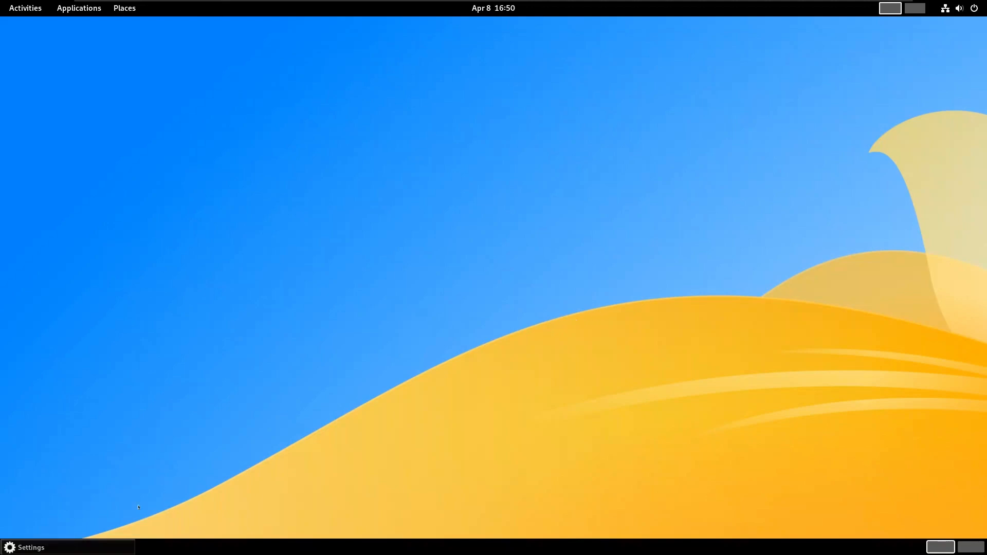
left_click(54, 547)
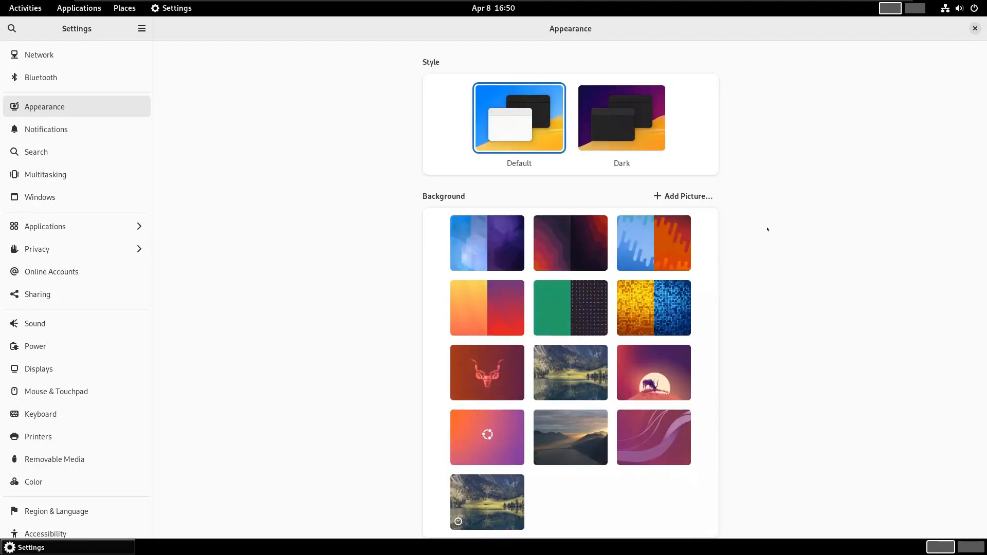
left_click(975, 29)
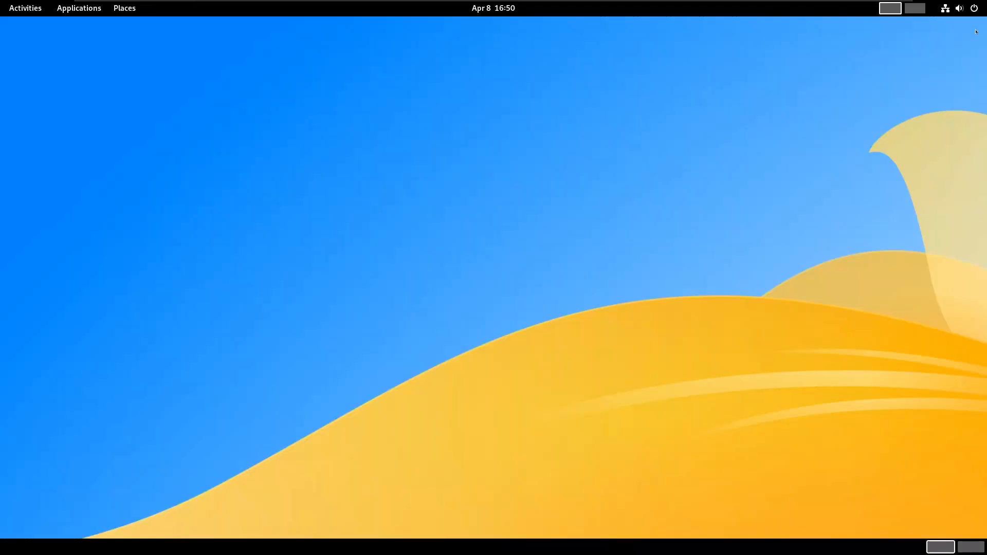
Show all installed applications from the Activities overview and open the Utilities folder
right_click(263, 166)
left_click(205, 180)
key("super")
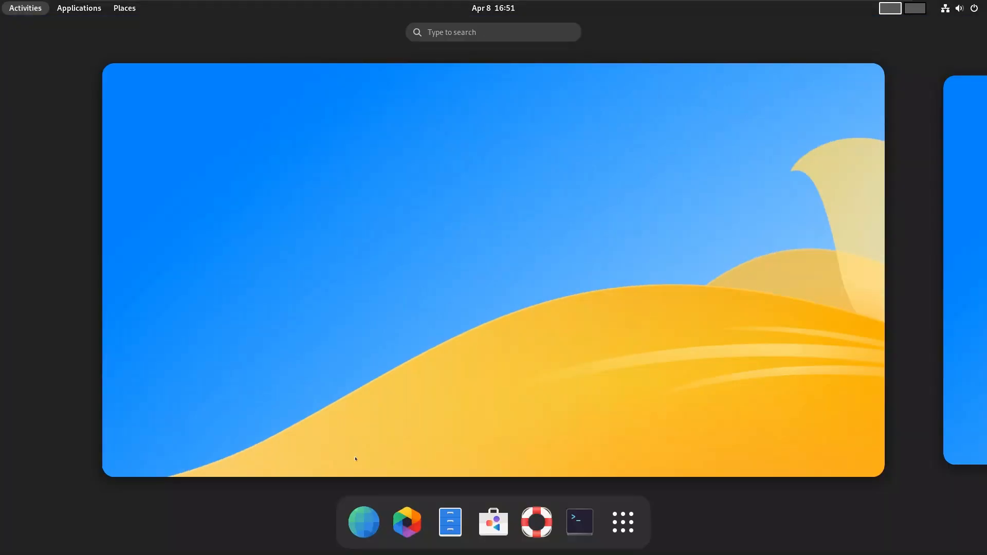
left_click(623, 522)
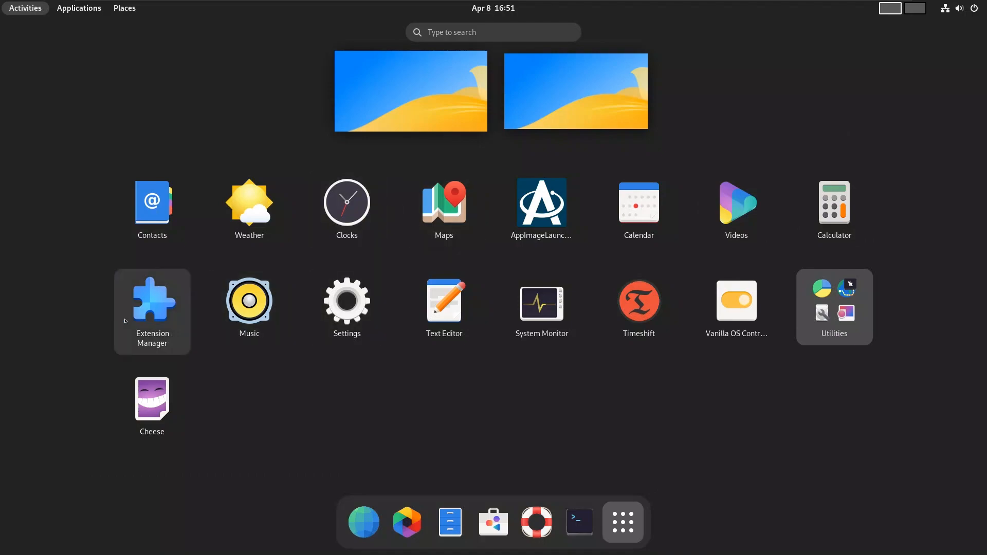
left_click(838, 294)
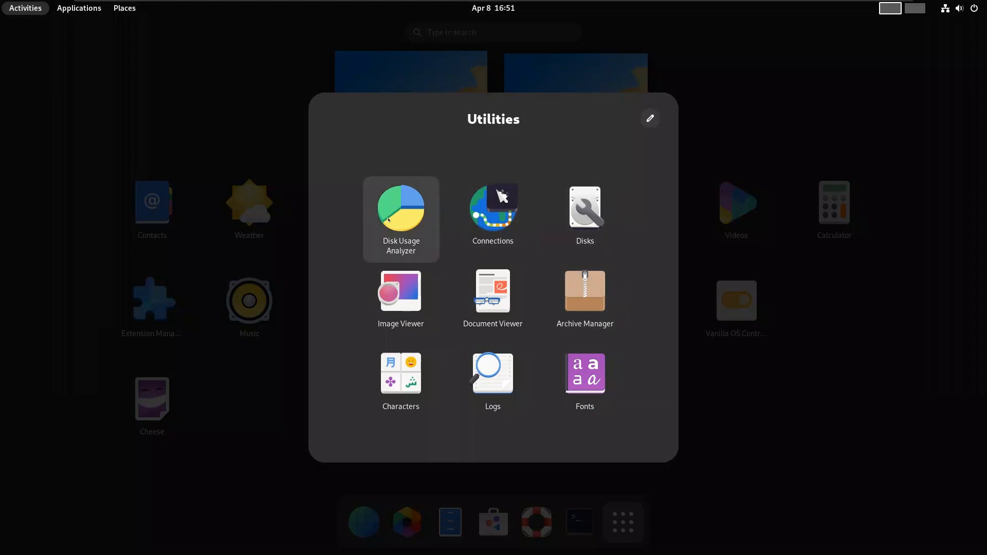
Launch Disks from the Utilities folder, view the hard disk's partition layout, and close Disks
key("Right")
key("Right")
key("Up")
key("Up")
key("Left")
key("Left")
key("Down")
key("Down")
key("Right")
key("Up")
key("Up")
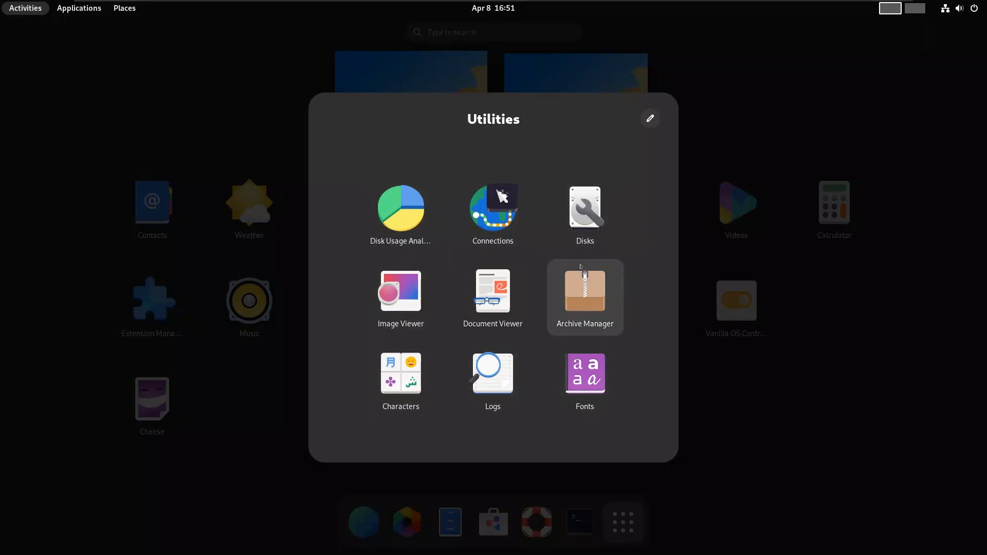
key("Return")
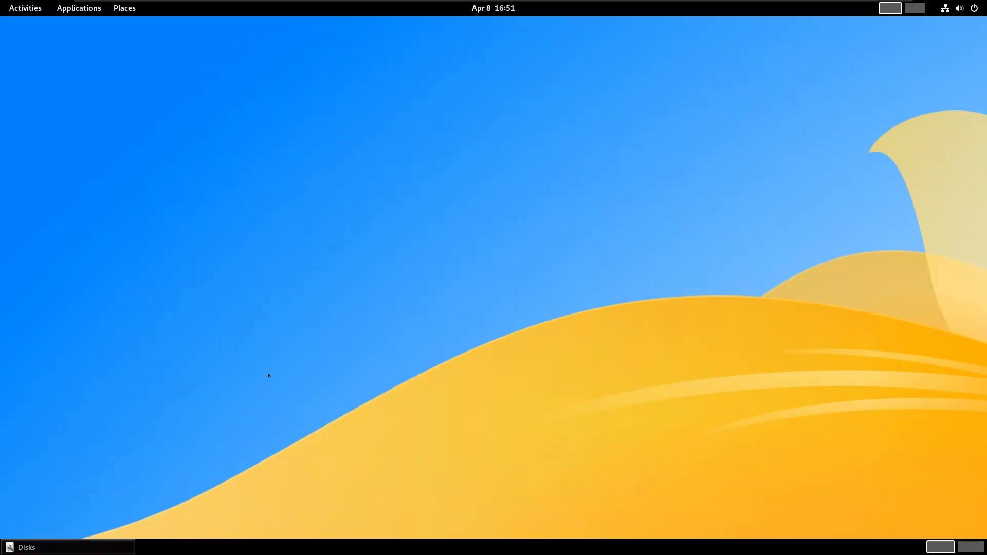
left_click(91, 128)
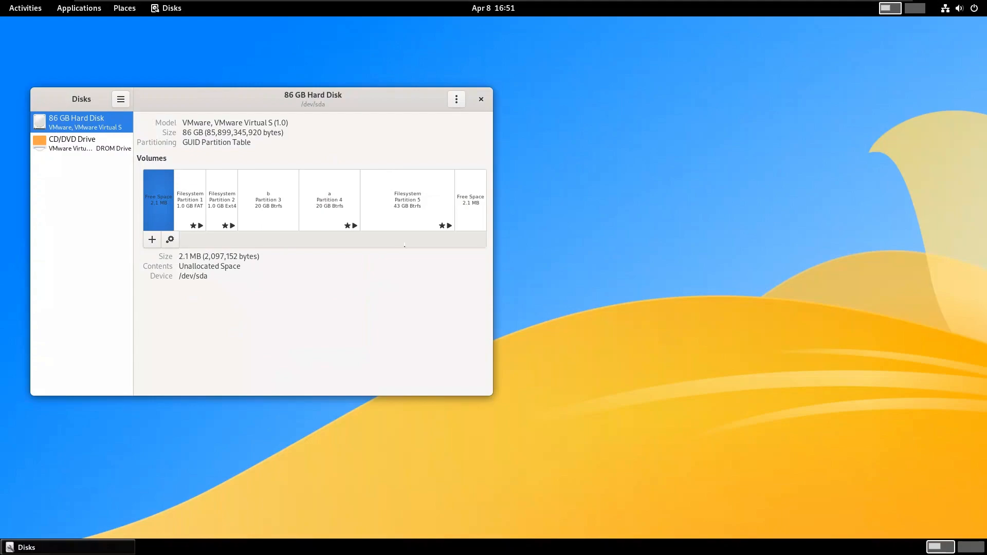
left_click(481, 99)
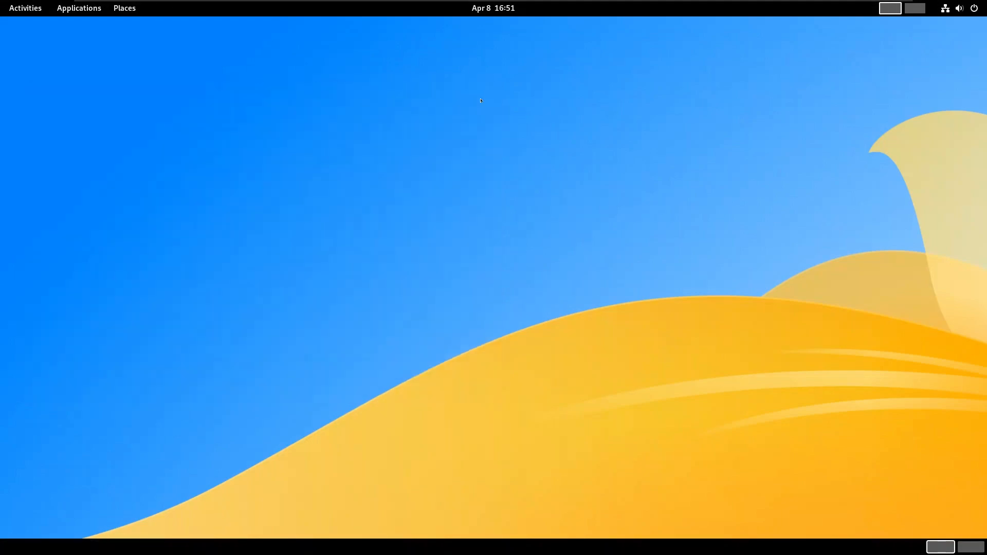
Launch System Monitor, move its window nearer the desktop's centre, and sort the processes by memory use, highest first
key("super")
left_click(623, 522)
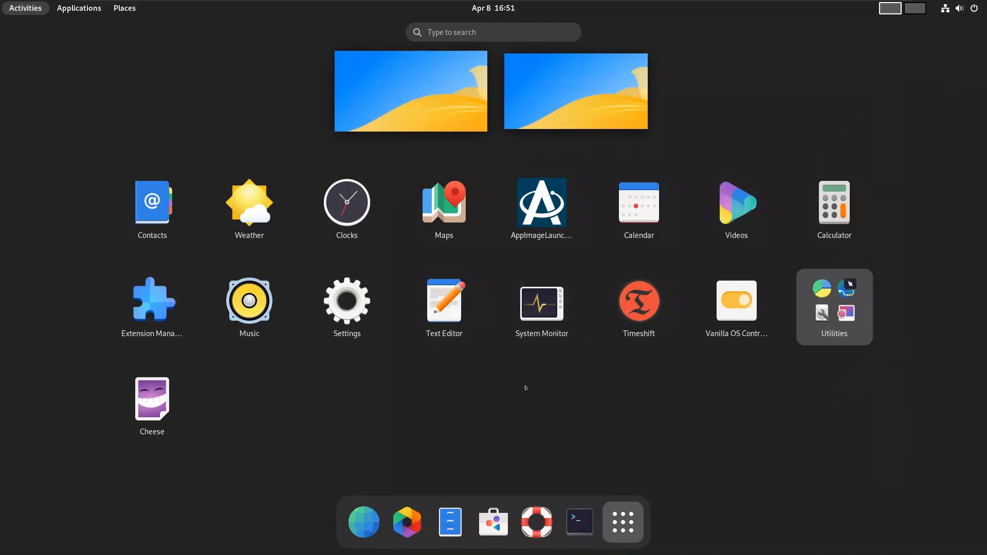
left_click(553, 315)
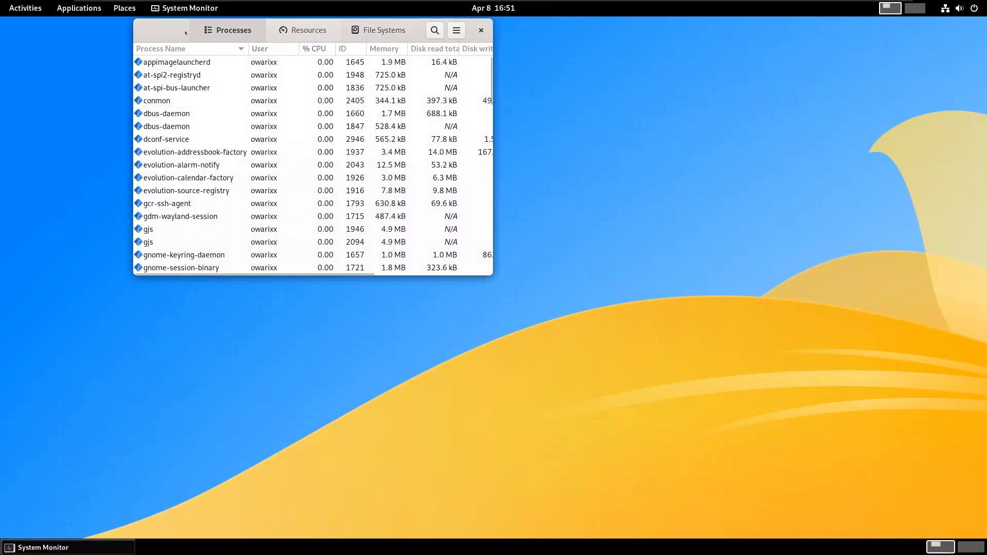
left_click_drag(212, 33, 299, 114)
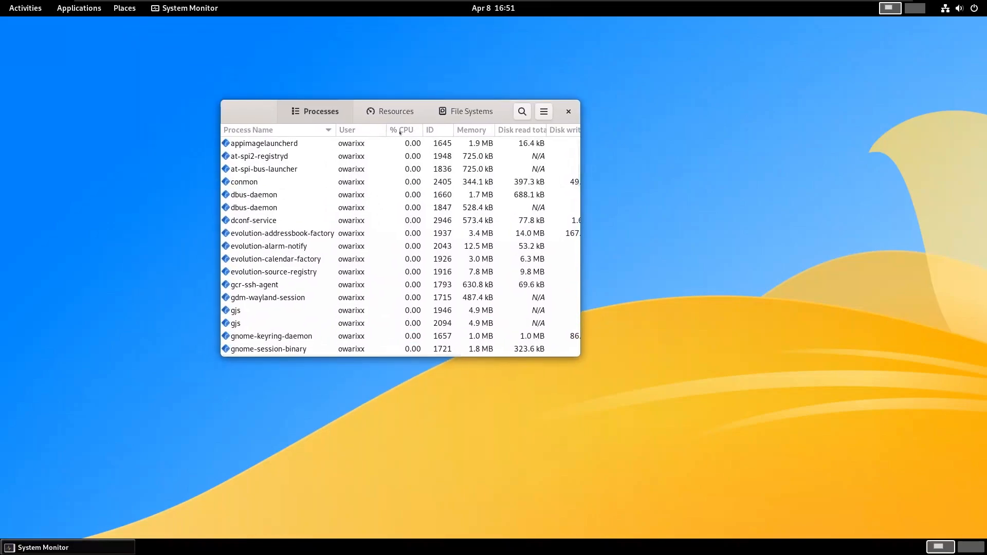
left_click(471, 131)
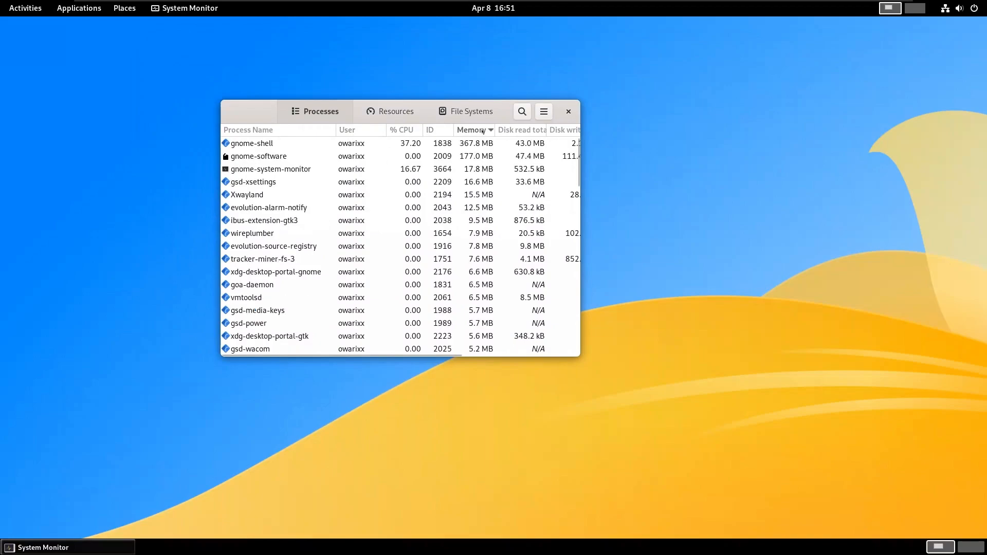
Examine the file systems and the CPU, memory and network resources in System Monitor, and close it
left_click(407, 111)
left_click(465, 111)
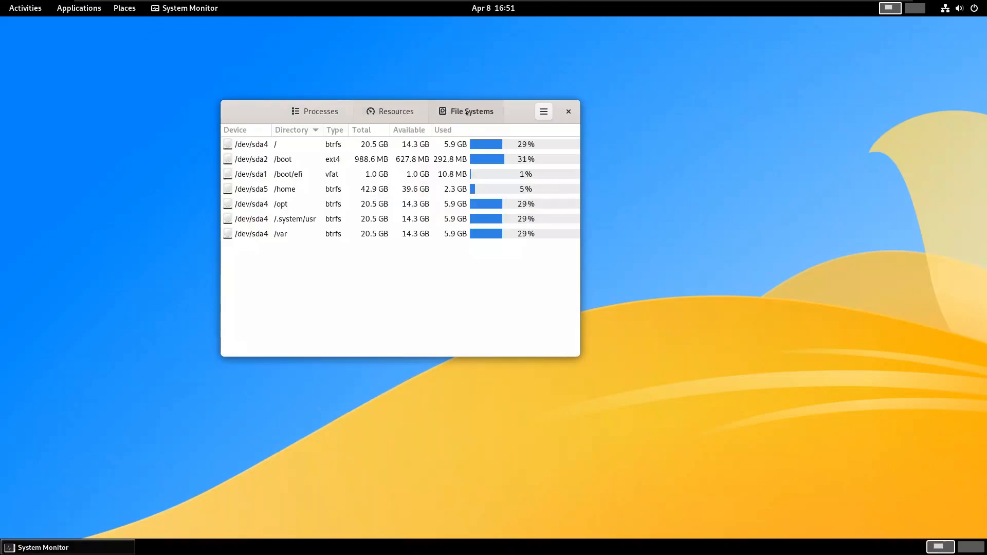
left_click(395, 111)
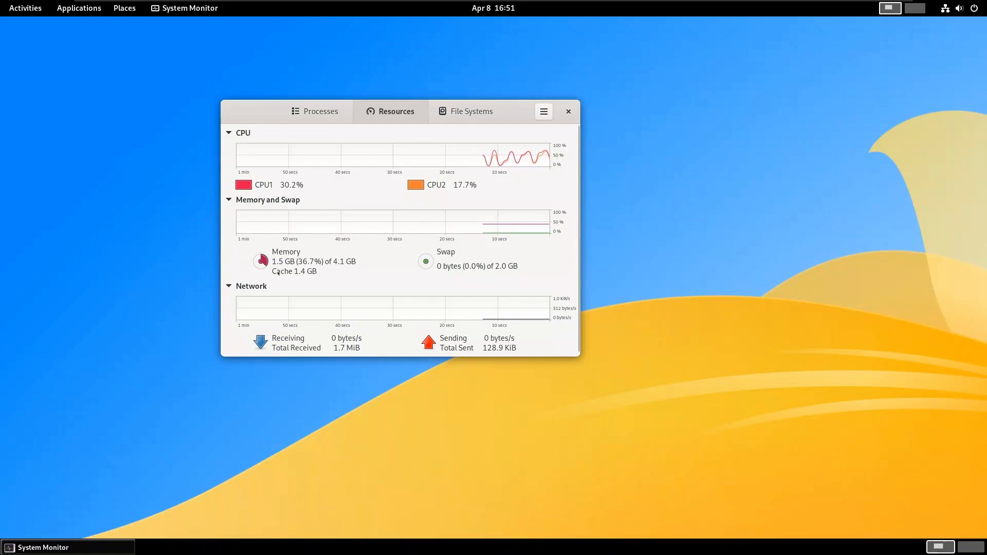
left_click(263, 262)
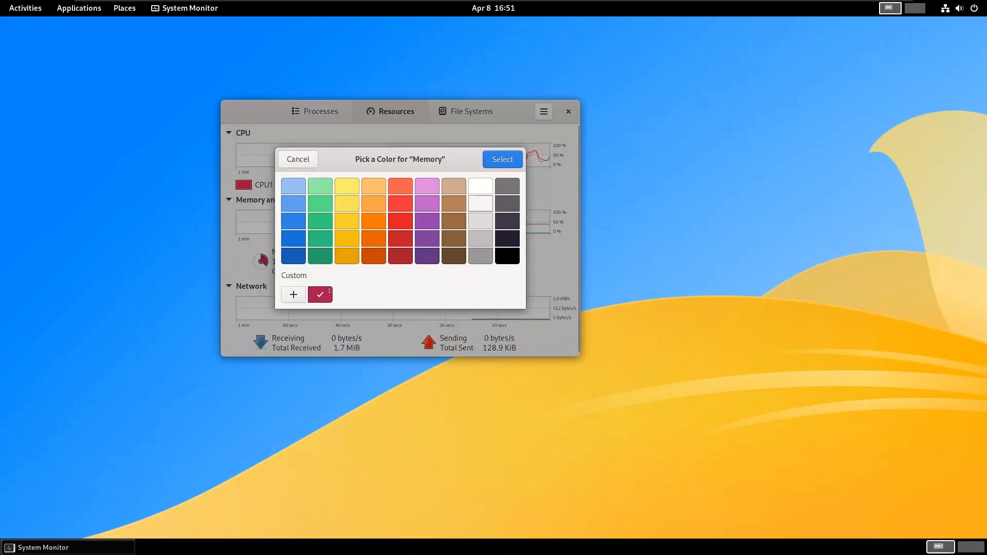
key("Escape")
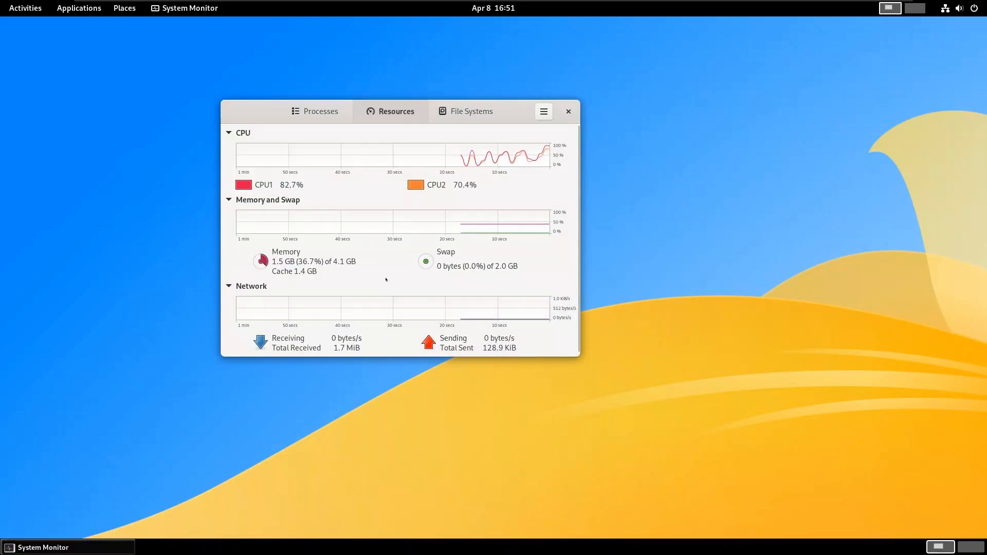
left_click(329, 115)
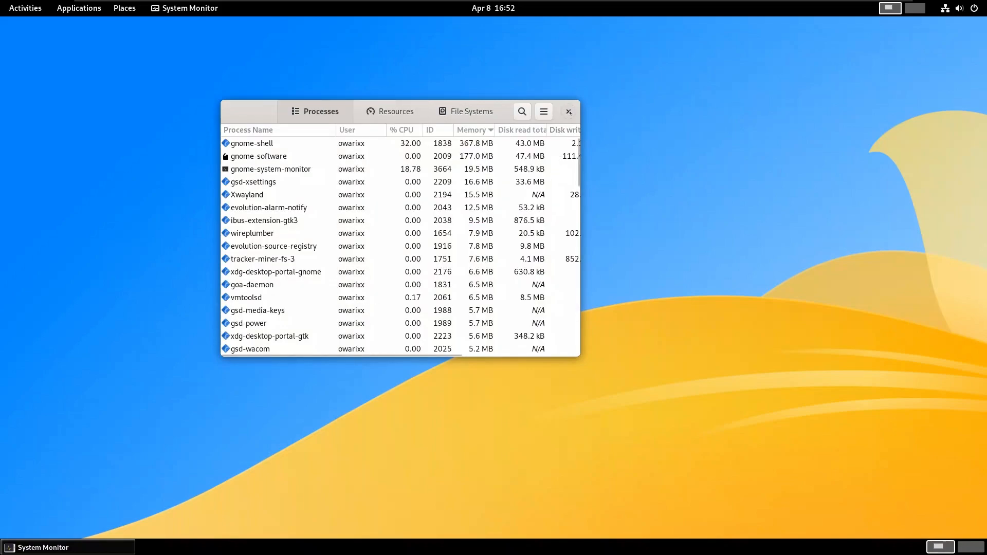
left_click(568, 111)
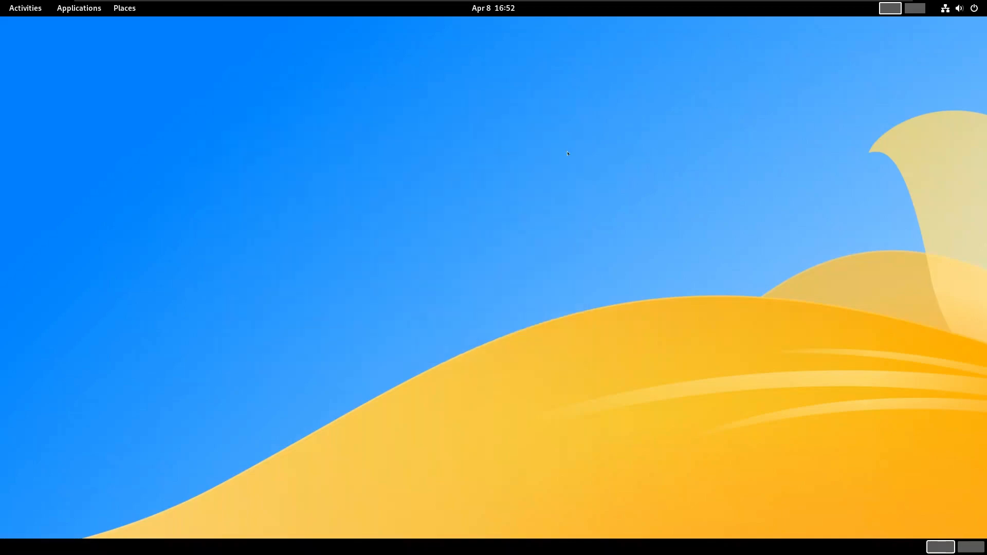
Power off the Vanilla OS virtual machine and confirm the shutdown
left_click(974, 9)
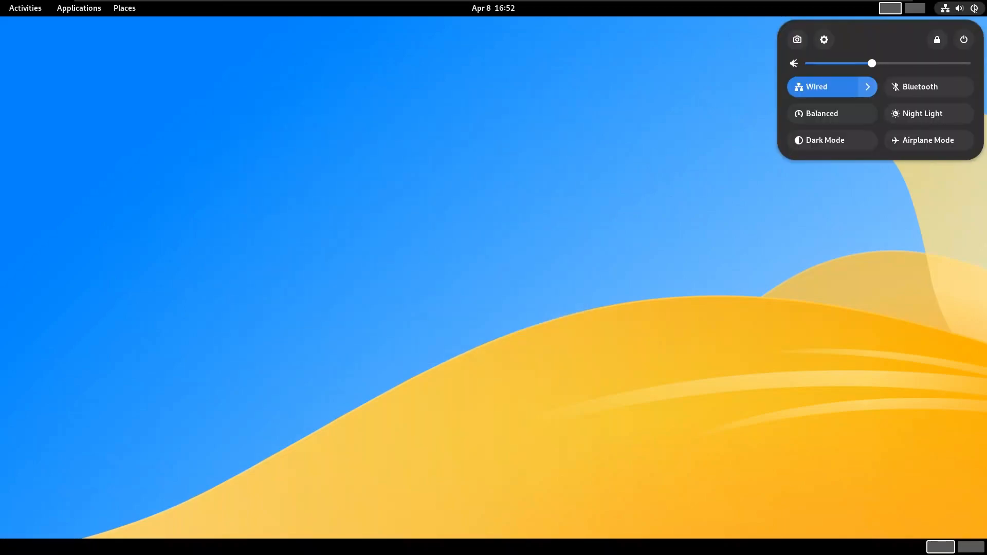
left_click(964, 40)
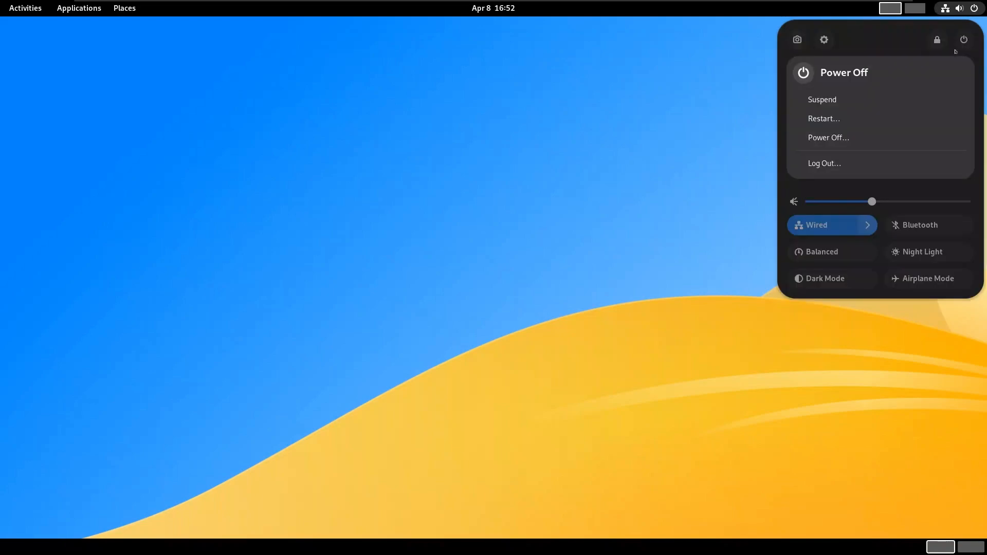
left_click(885, 135)
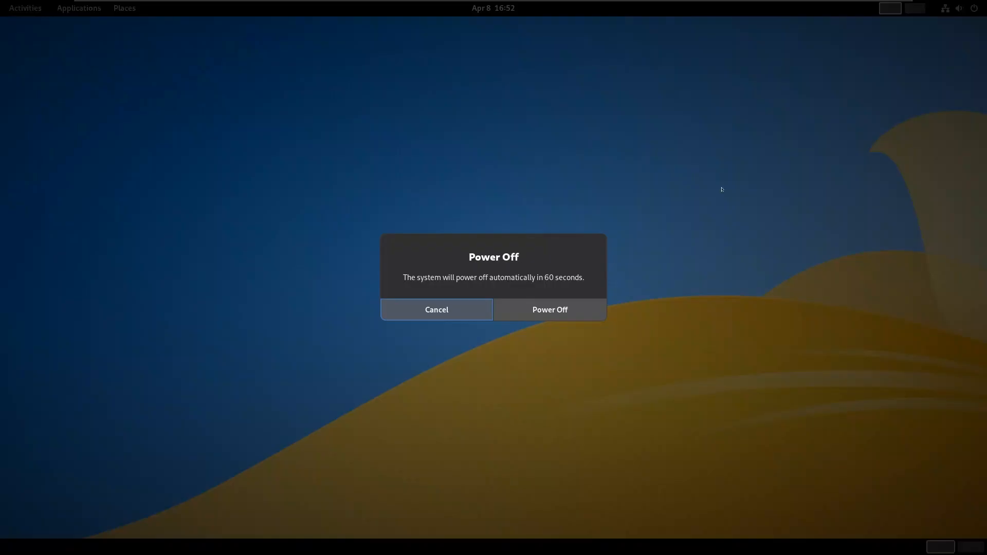
left_click(549, 307)
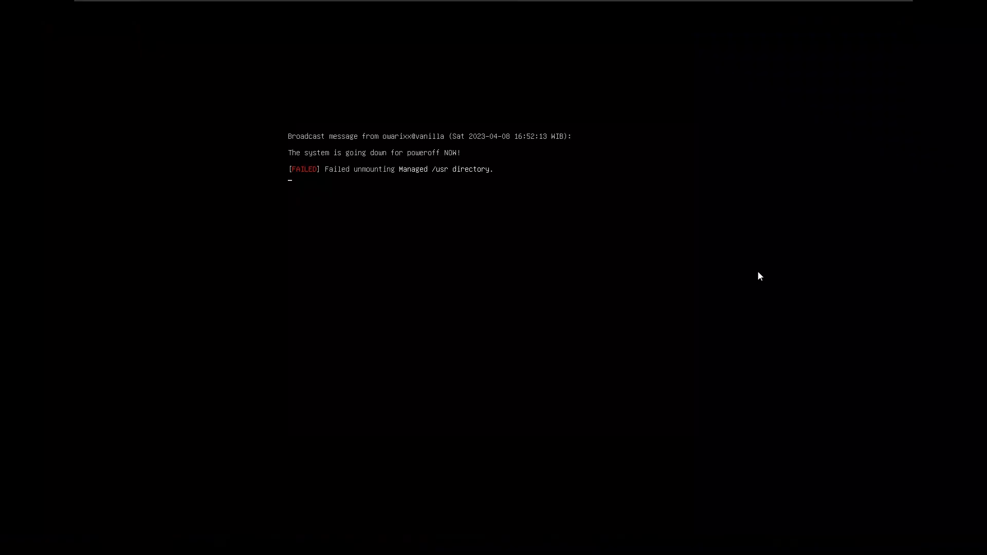